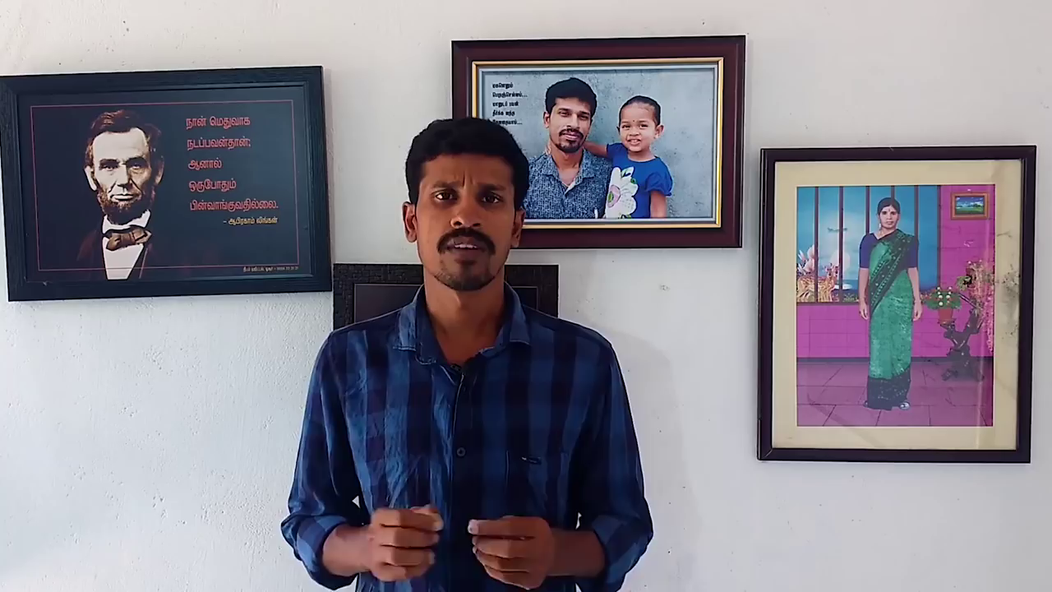
# Expand the video description and scroll through its crowdfunding, course and free PSD links
pyautogui.scroll(-3, 394, 364)
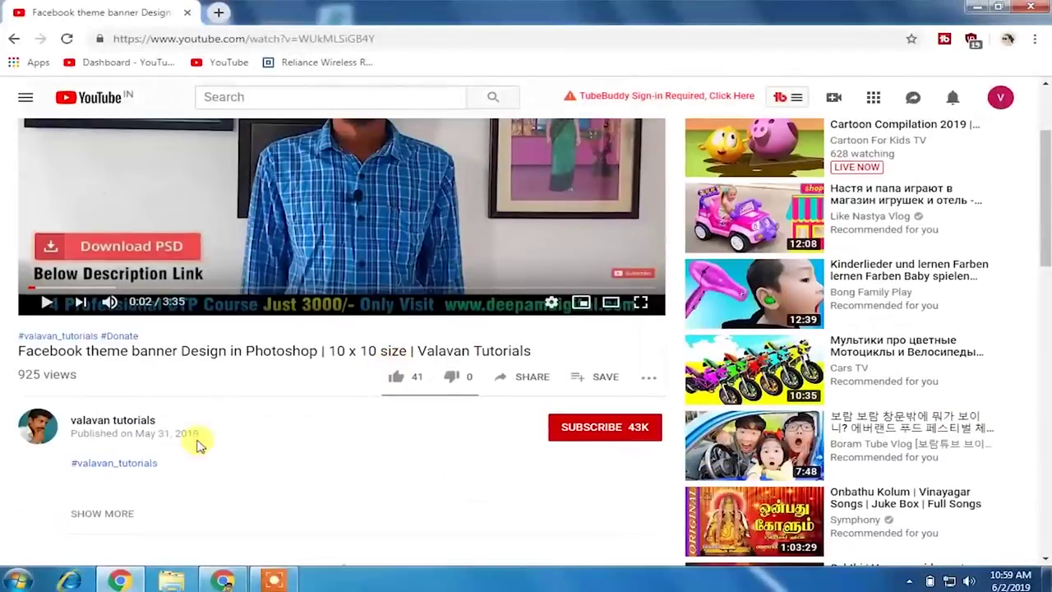
pyautogui.click(117, 439)
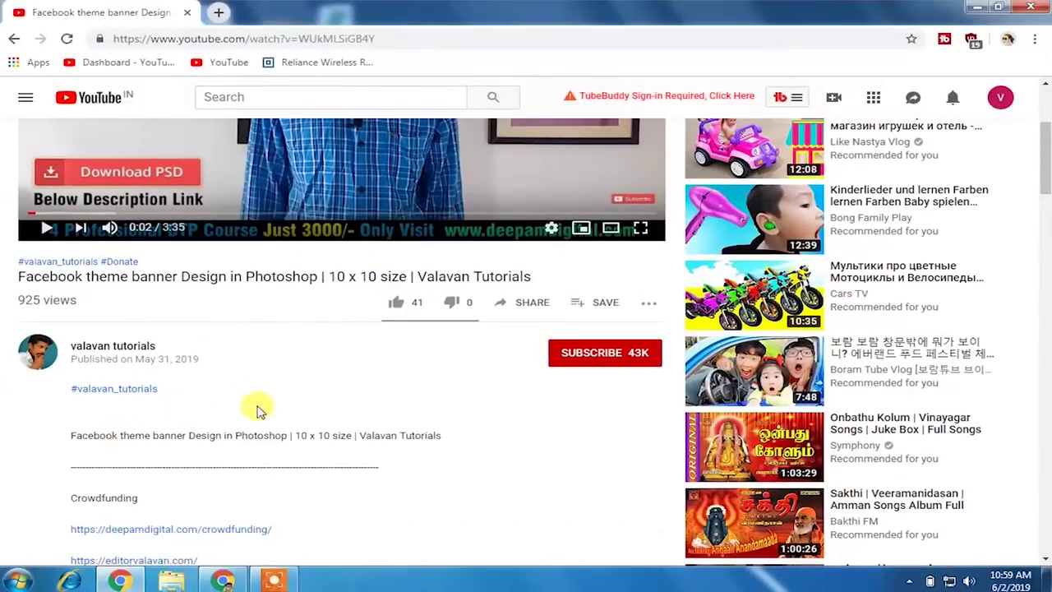
pyautogui.scroll(-2, 258, 408)
pyautogui.scroll(-1, 254, 409)
pyautogui.scroll(-1, 239, 389)
pyautogui.scroll(-2, 165, 386)
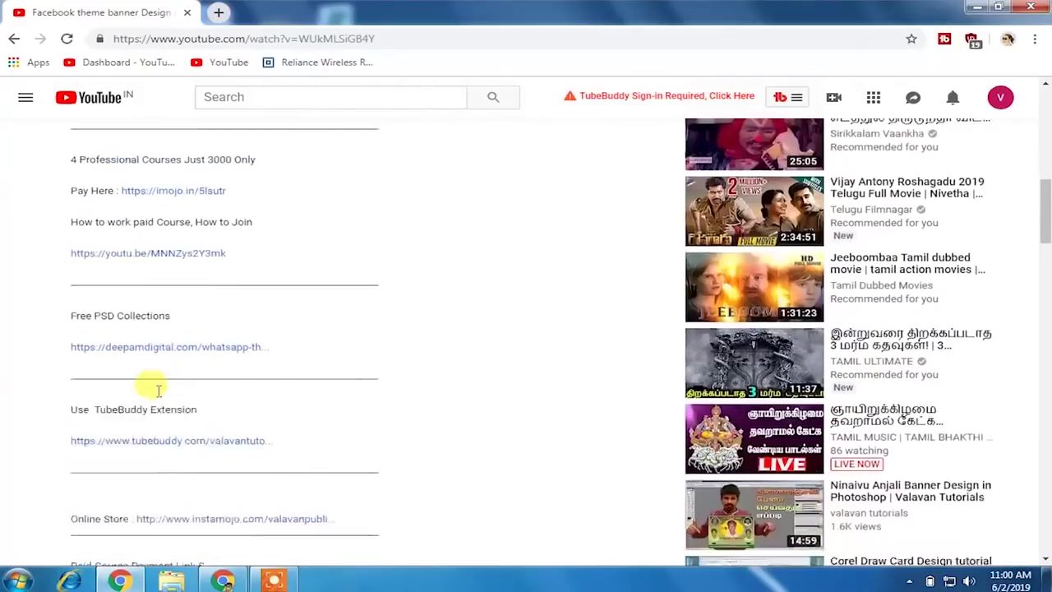
pyautogui.scroll(-2, 144, 385)
pyautogui.scroll(-1, 148, 383)
pyautogui.scroll(-1, 158, 378)
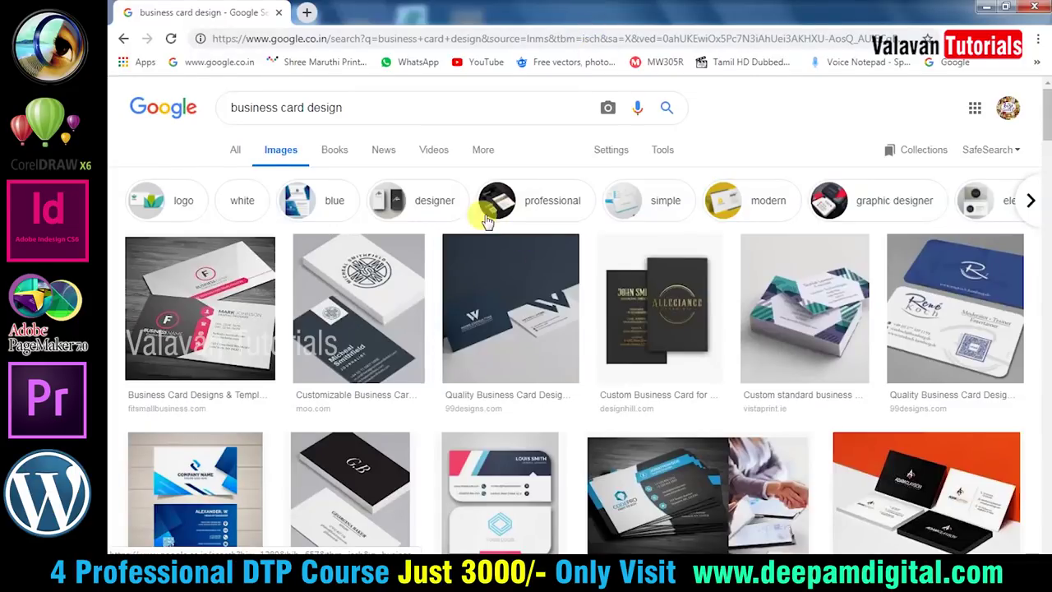
# Open a large preview of the red-and-black CYBER business card in Google Images
pyautogui.scroll(-2, 512, 368)
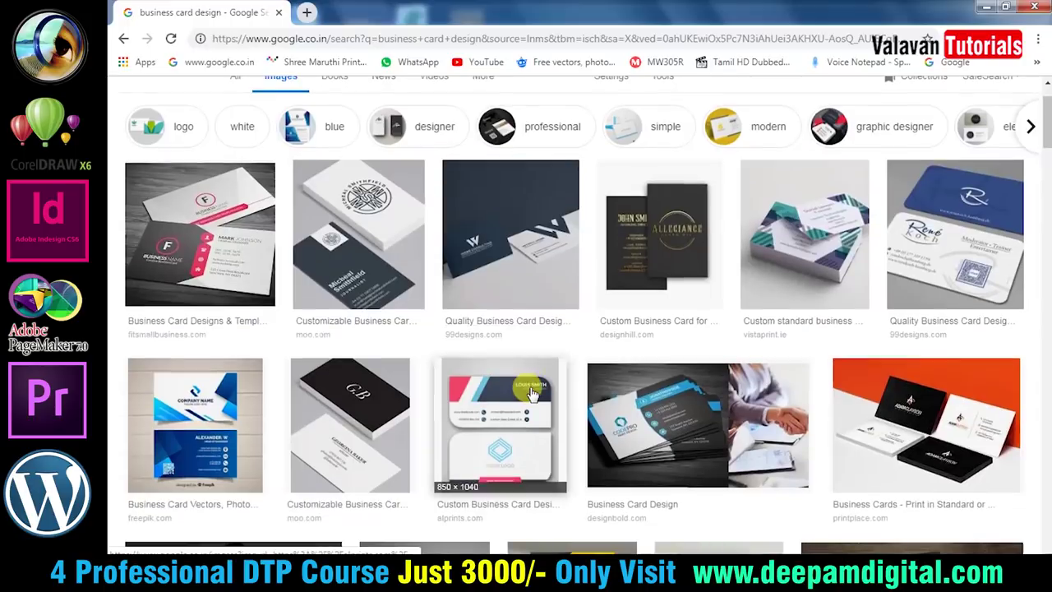
pyautogui.scroll(-2, 512, 365)
pyautogui.click(480, 353)
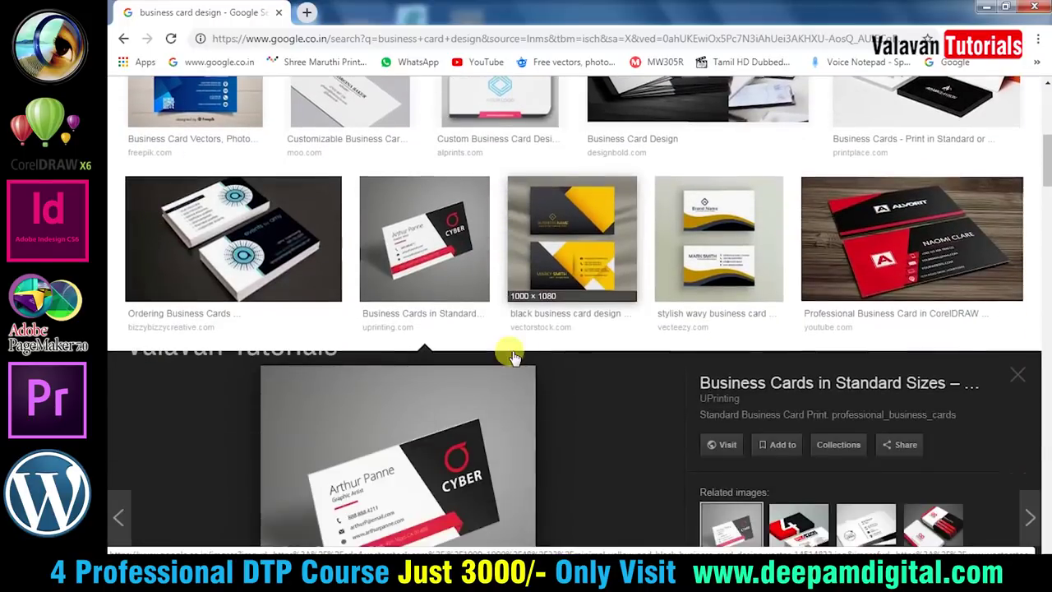
pyautogui.scroll(-2, 525, 360)
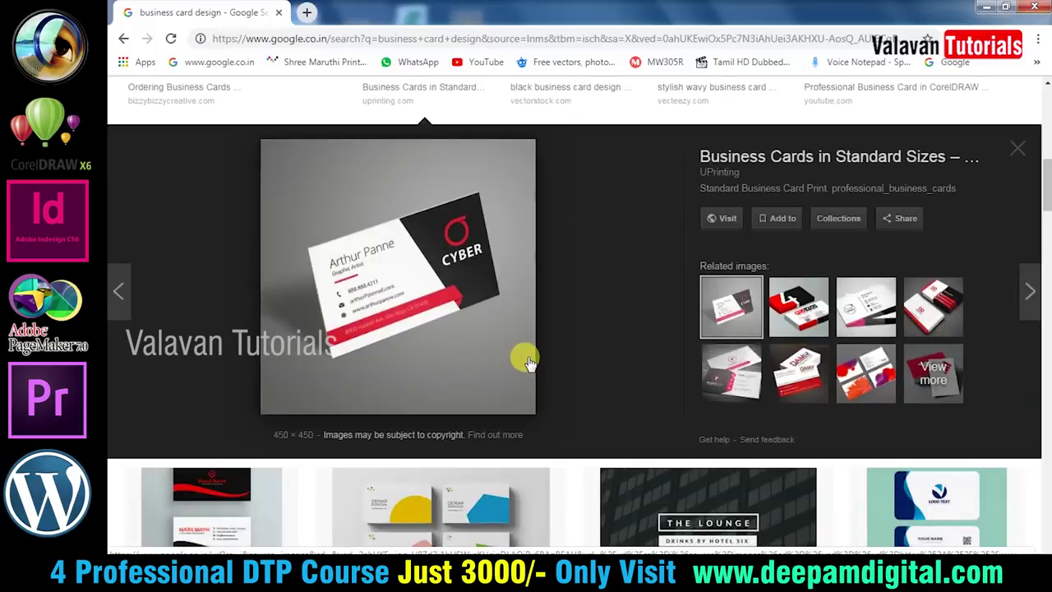
pyautogui.scroll(-2, 526, 364)
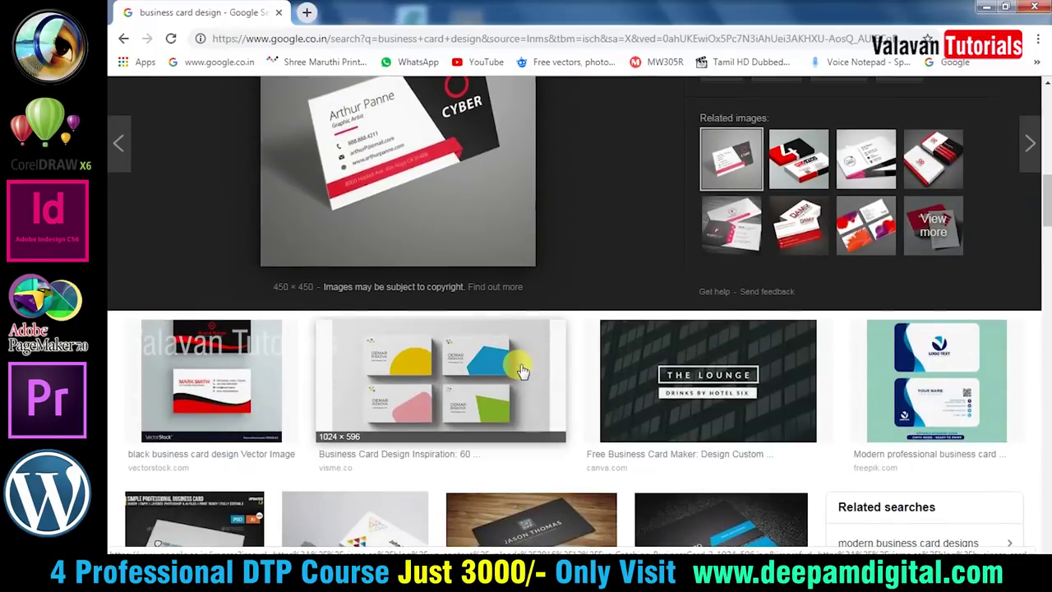
pyautogui.scroll(-2, 524, 368)
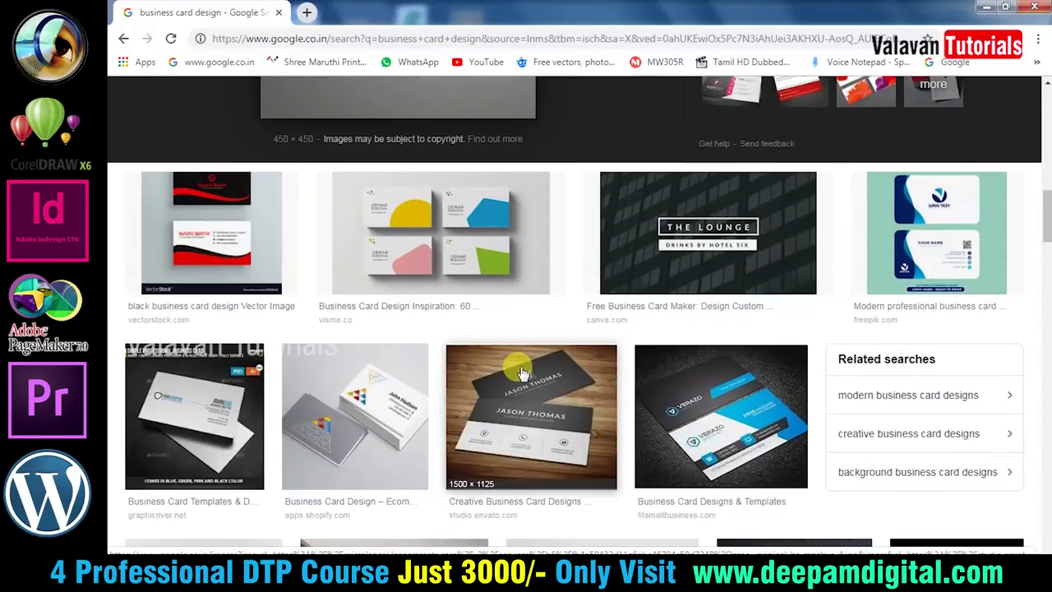
pyautogui.scroll(3, 522, 372)
pyautogui.scroll(3, 519, 366)
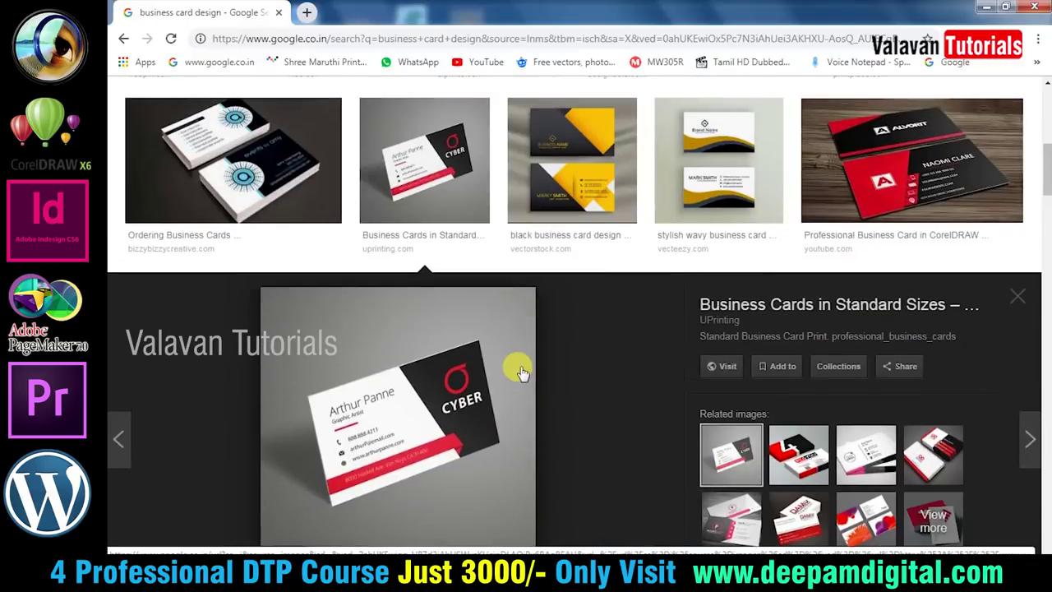
pyautogui.scroll(-1, 489, 410)
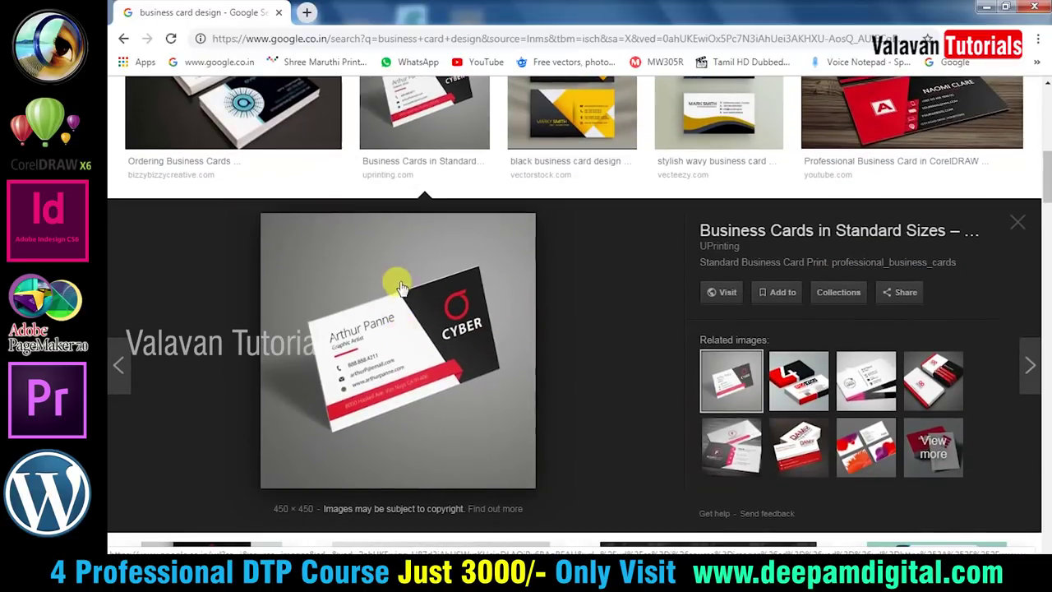
pyautogui.scroll(-2, 441, 419)
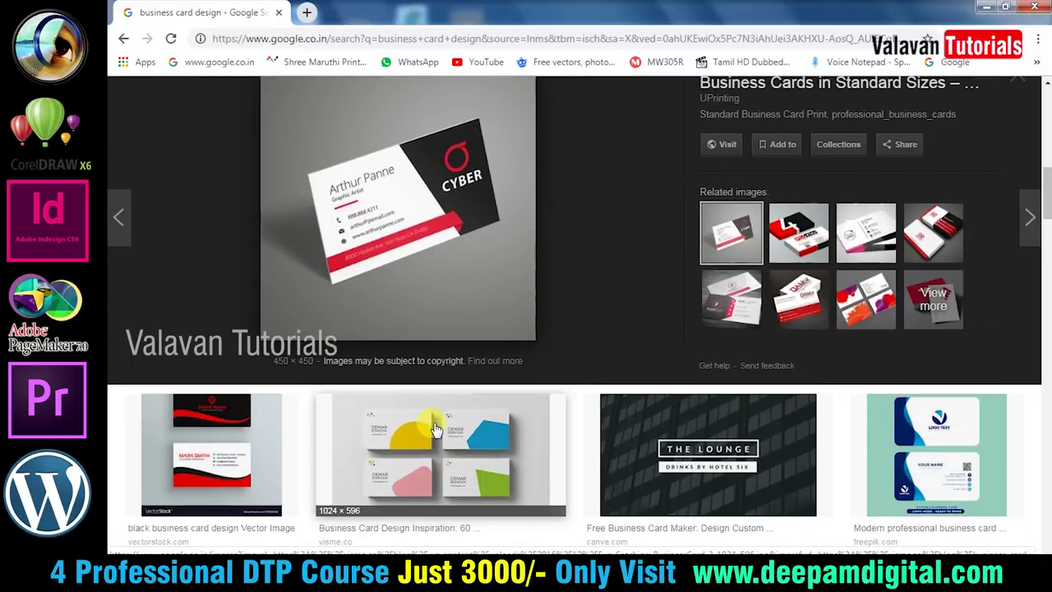
# Browse several related card designs, then return to the CYBER card preview
pyautogui.click(793, 255)
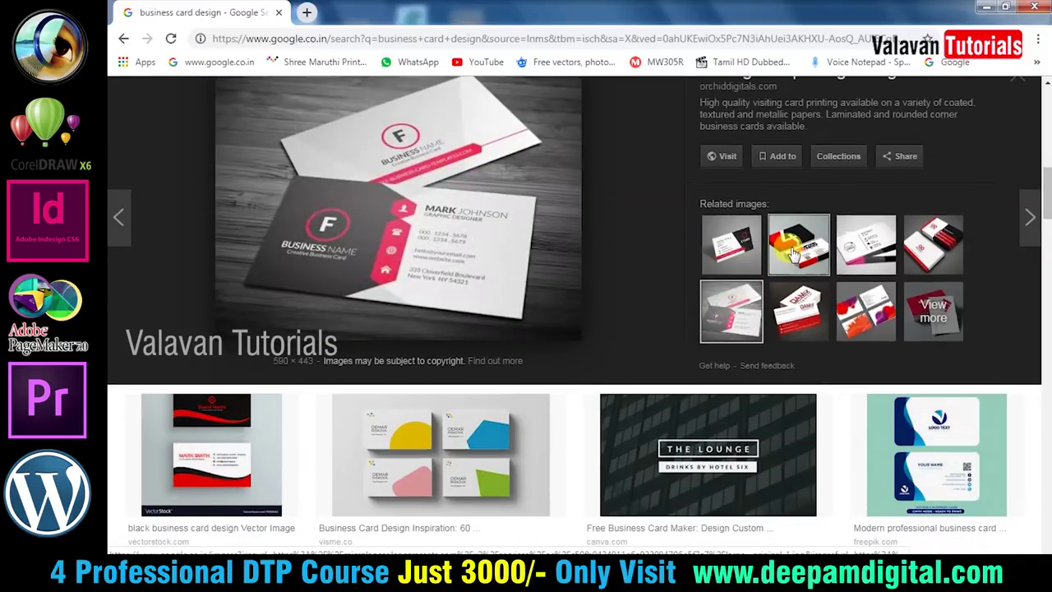
pyautogui.click(791, 254)
pyautogui.click(785, 254)
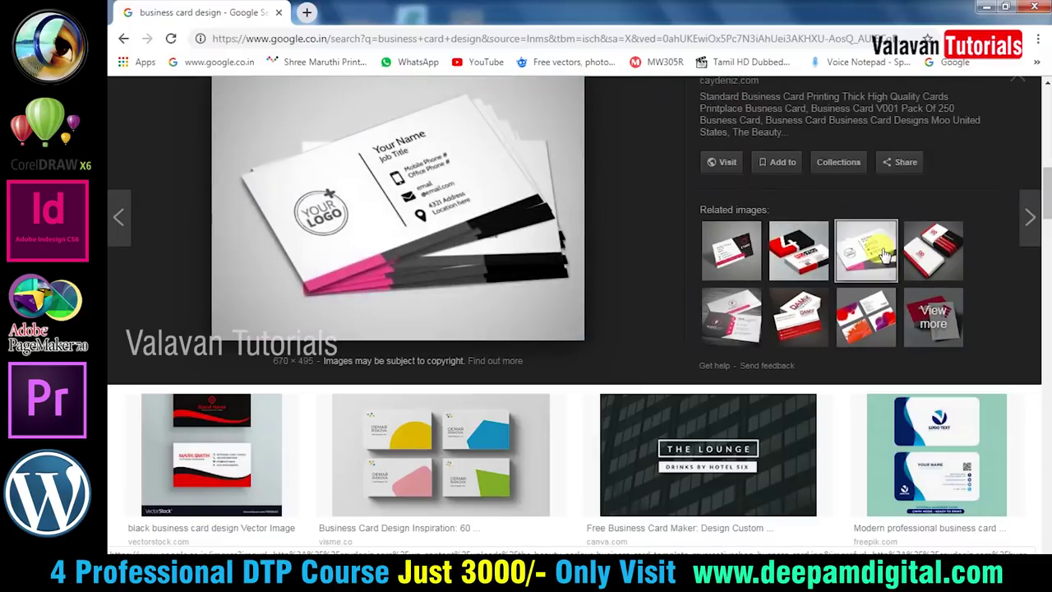
pyautogui.click(782, 255)
pyautogui.click(744, 256)
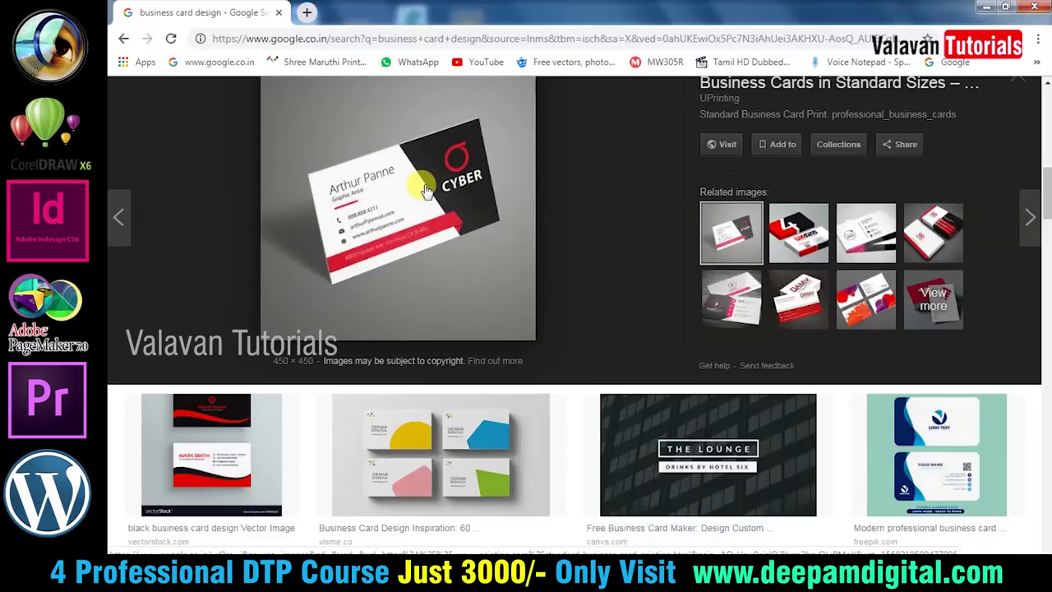
# In Photoshop, create a blank 3.6 × 2.1 inch, 300 ppi document, Untitled-1
pyautogui.hotkey('alt', 'Tab')
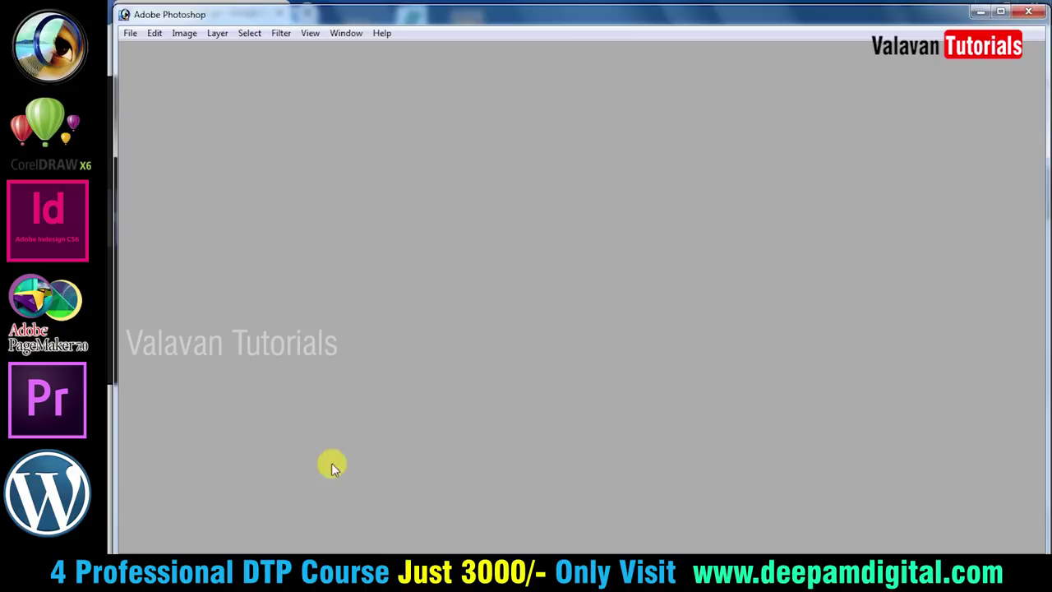
pyautogui.hotkey('ctrl', 'n')
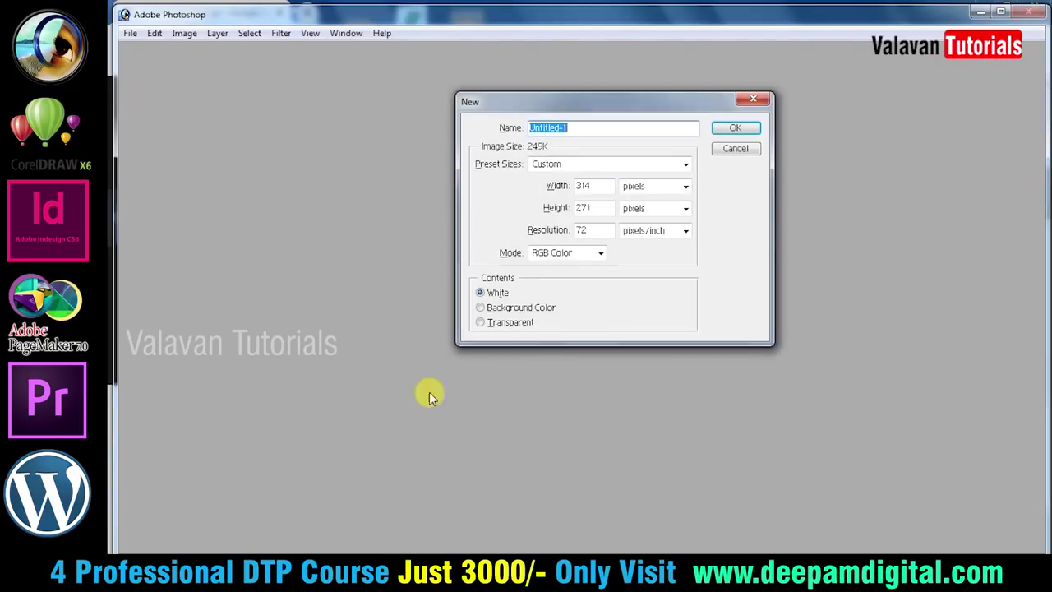
pyautogui.click(663, 187)
pyautogui.click(662, 213)
pyautogui.click(662, 208)
pyautogui.click(634, 236)
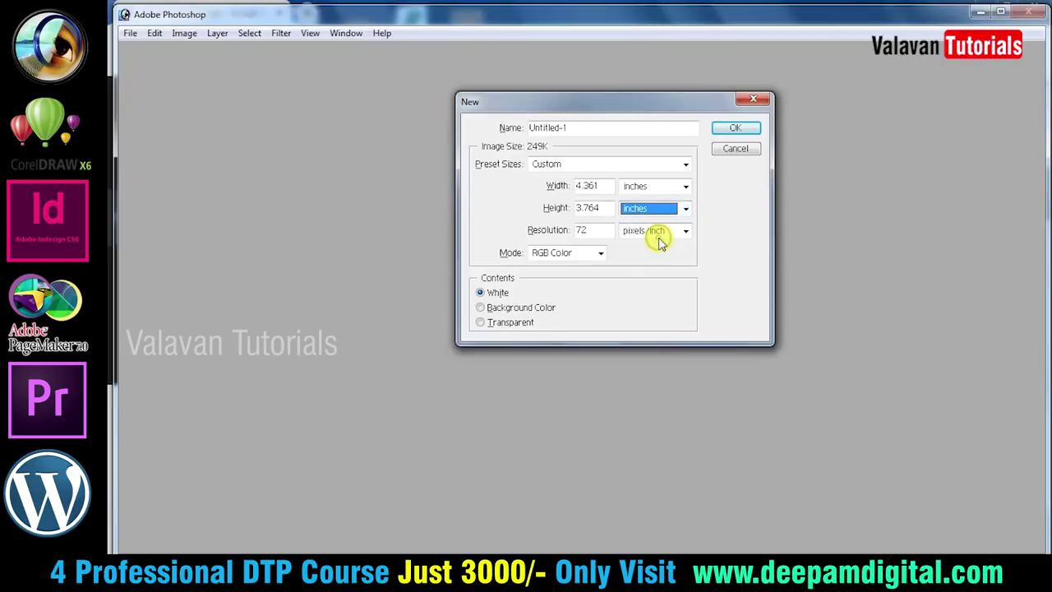
pyautogui.doubleClick(604, 186)
pyautogui.write('3.6')
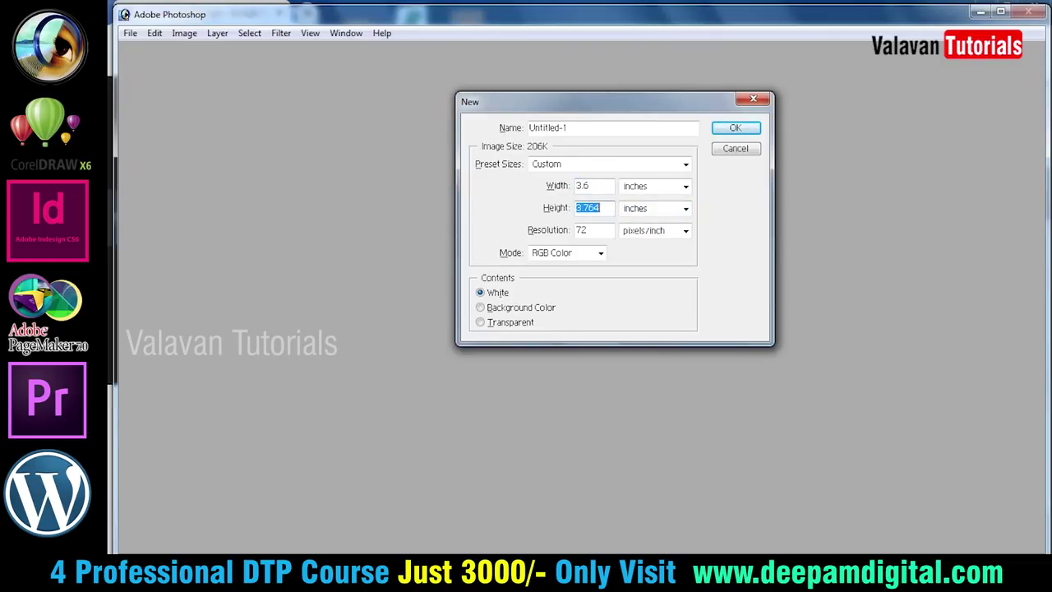
pyautogui.press('Tab')
pyautogui.write('30')
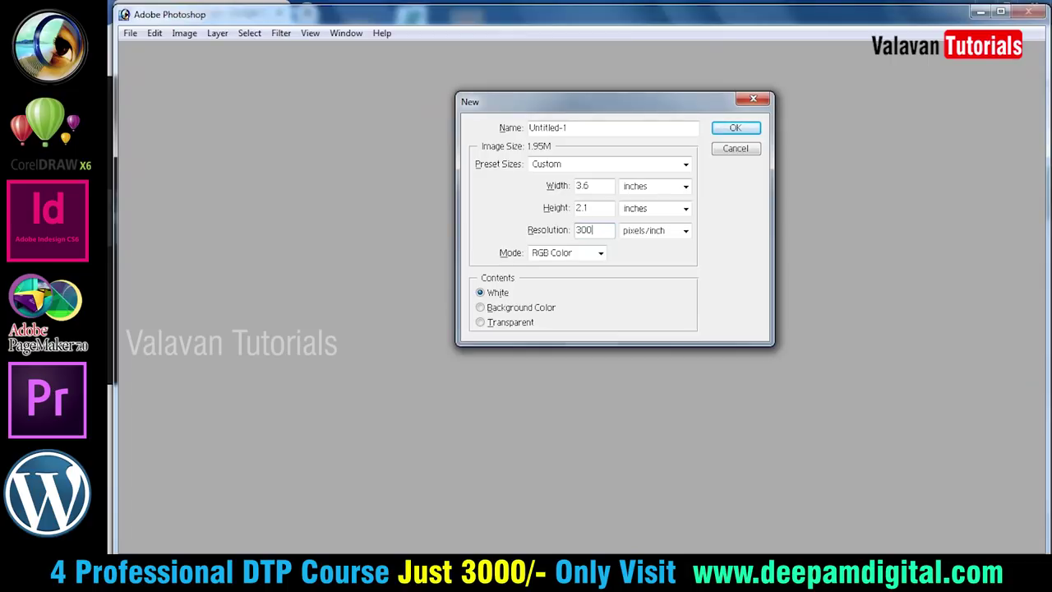
pyautogui.press('Return')
pyautogui.hotkey('ctrl', 'n')
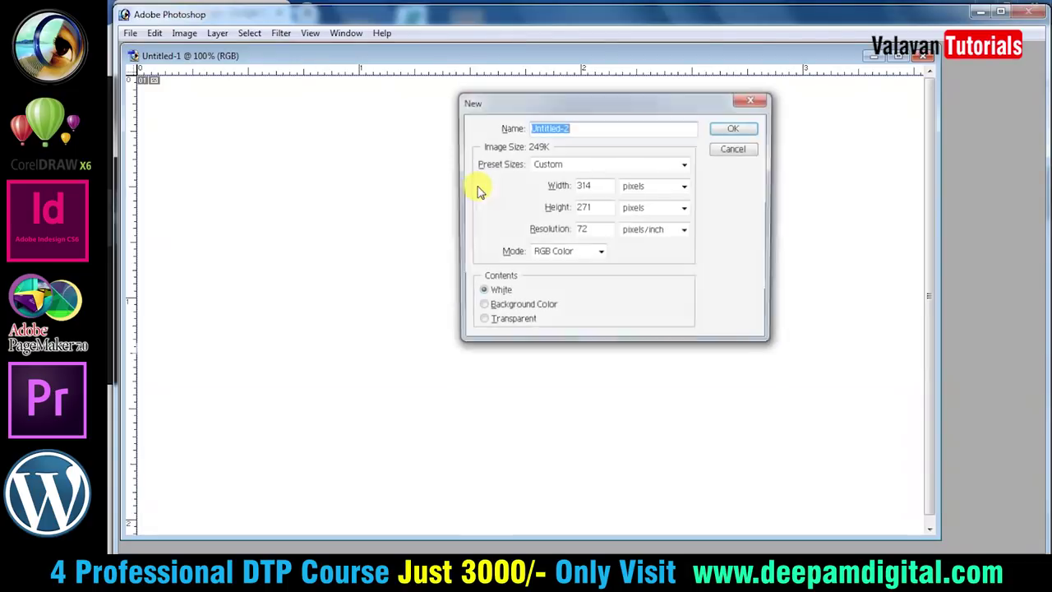
# Create a large Untitled-2 document with its width entered as 90 inches
pyautogui.click(649, 187)
pyautogui.click(657, 211)
pyautogui.click(664, 214)
pyautogui.click(657, 235)
pyautogui.doubleClick(587, 186)
pyautogui.write('90')
pyautogui.press('Tab')
pyautogui.press('Return')
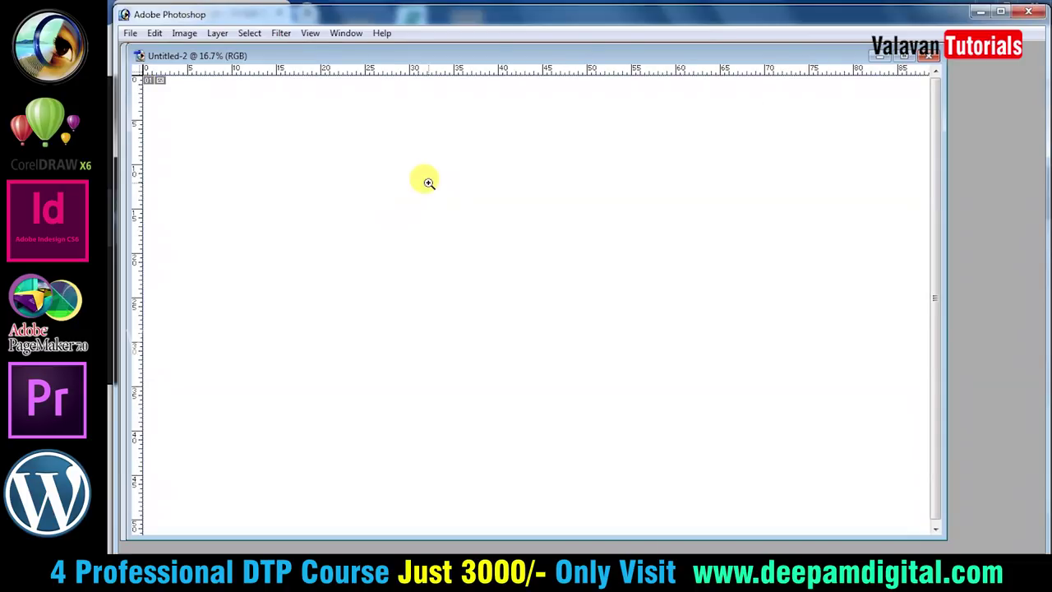
# Create a 92 × 54 mm, 300 ppi Untitled-3 document and rearrange the document windows
pyautogui.hotkey('ctrl', 'n')
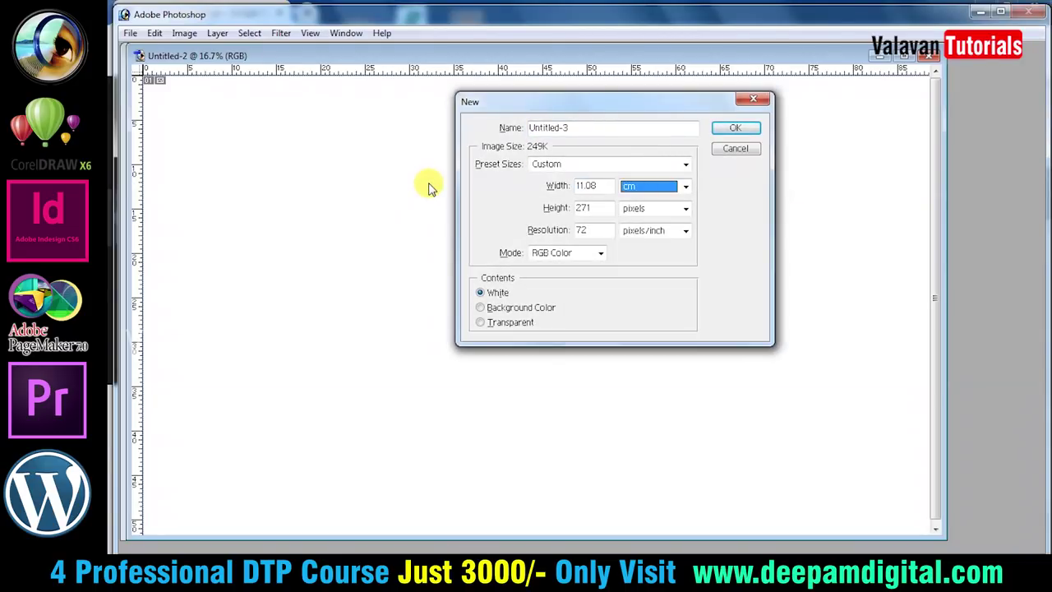
pyautogui.press('Tab')
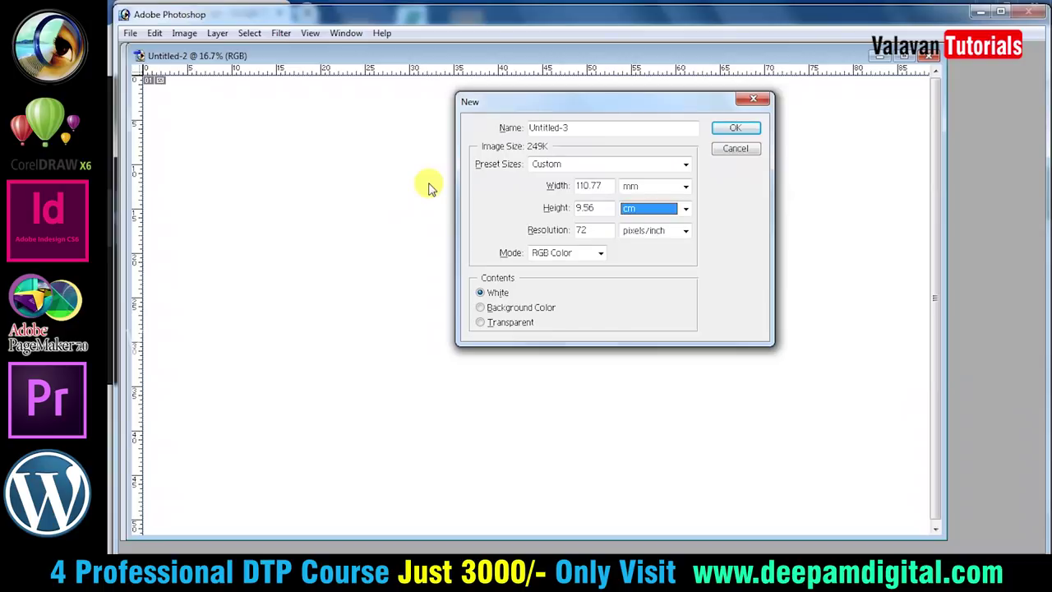
pyautogui.hotkey('shift', 'Tab')
pyautogui.hotkey('shift', 'Tab')
pyautogui.hotkey('shift', 'Tab')
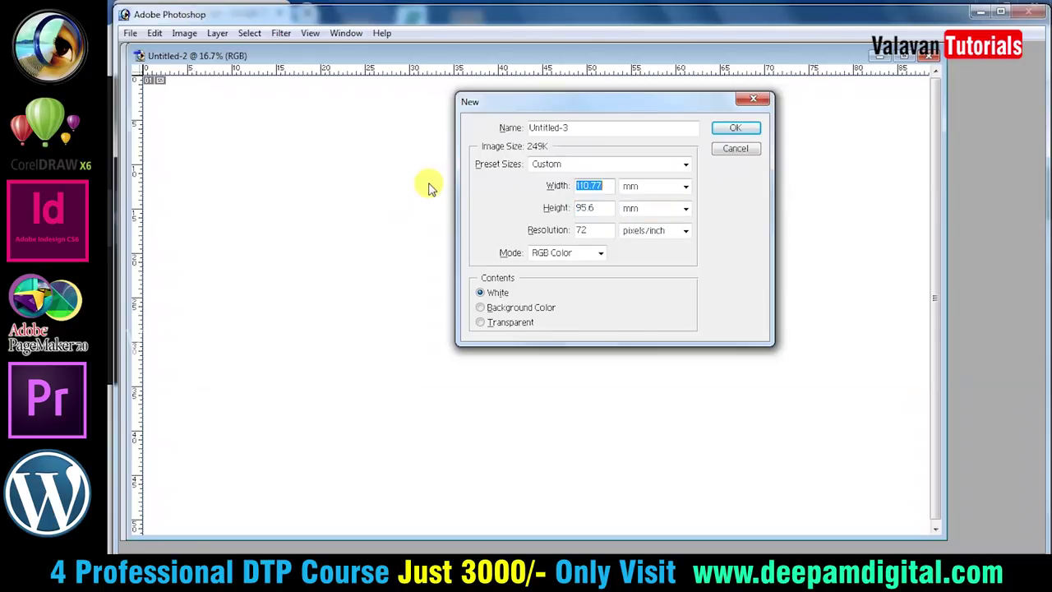
pyautogui.write('92')
pyautogui.press('Tab')
pyautogui.press('Tab')
pyautogui.write('300')
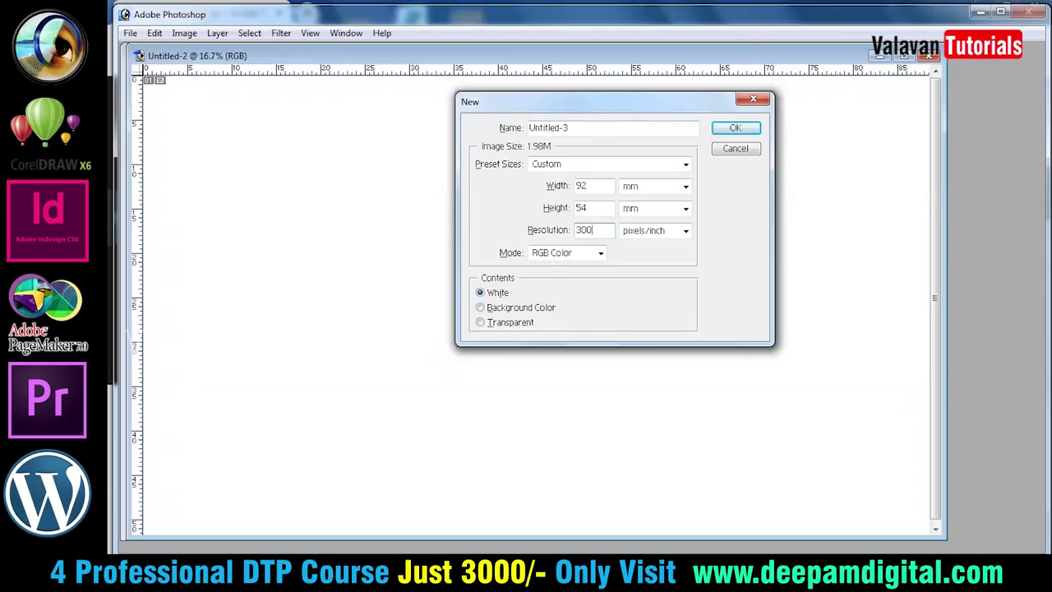
pyautogui.click(731, 129)
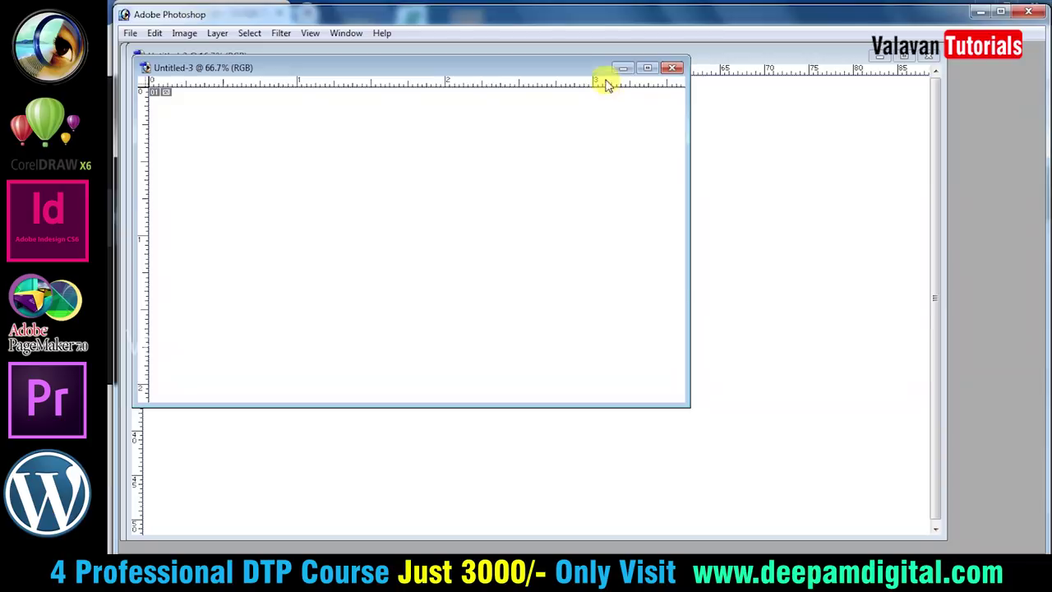
pyautogui.moveTo(588, 75); pyautogui.dragTo(746, 89)
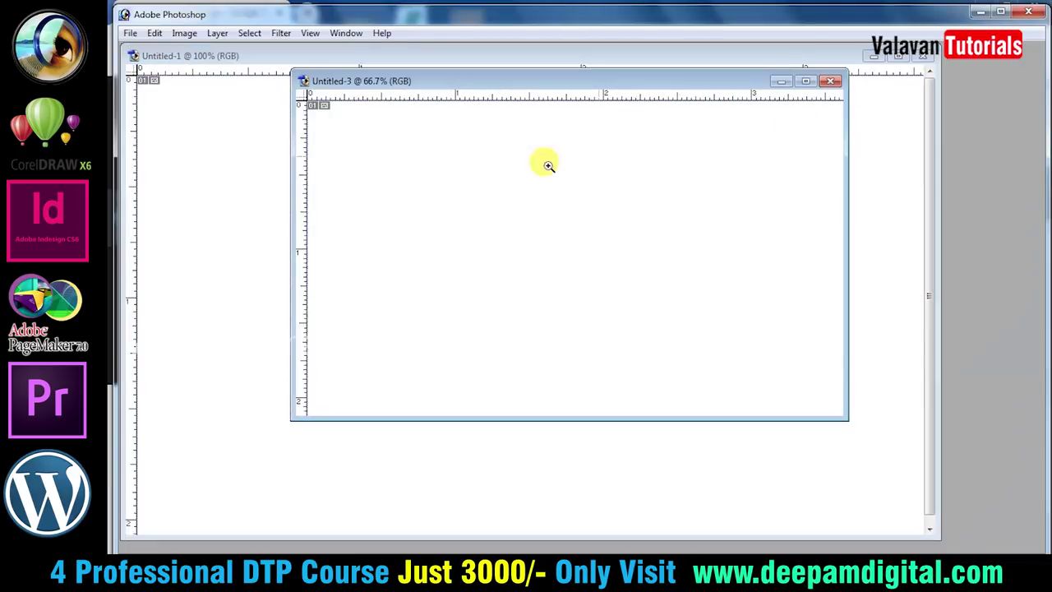
pyautogui.click(220, 190)
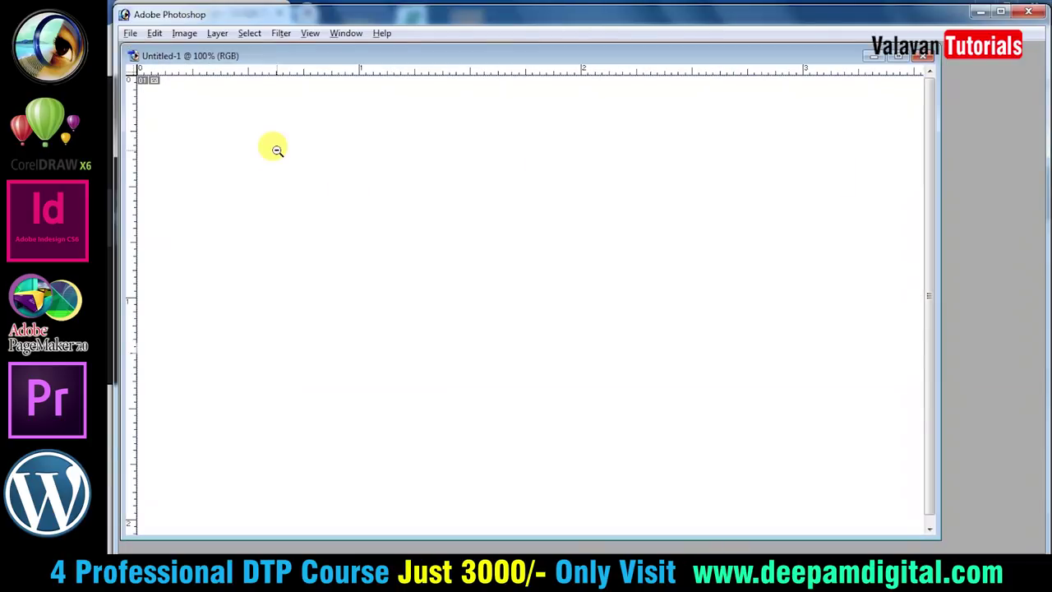
# Check Untitled-1's document size in millimetres, showing 91.44 × 53.34 mm
pyautogui.hotkey('ctrl', 'alt', 'i')
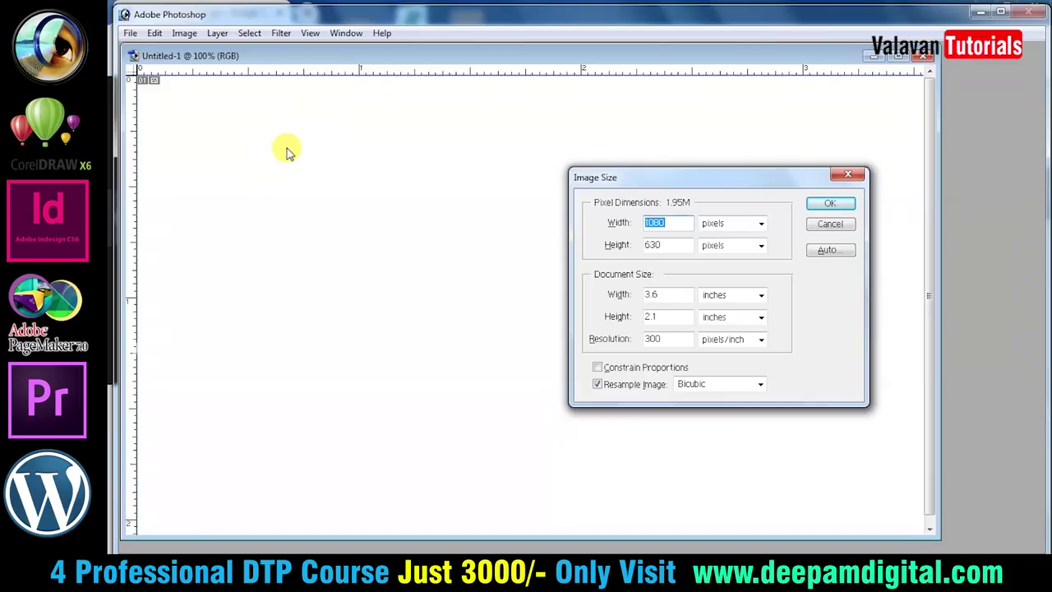
pyautogui.click(726, 295)
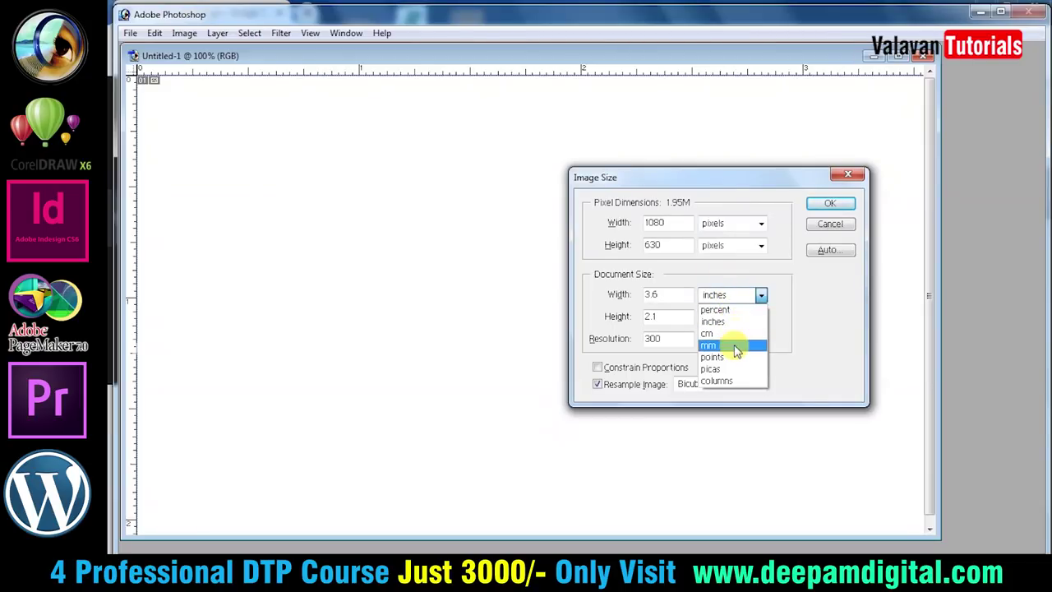
pyautogui.click(736, 346)
pyautogui.click(748, 316)
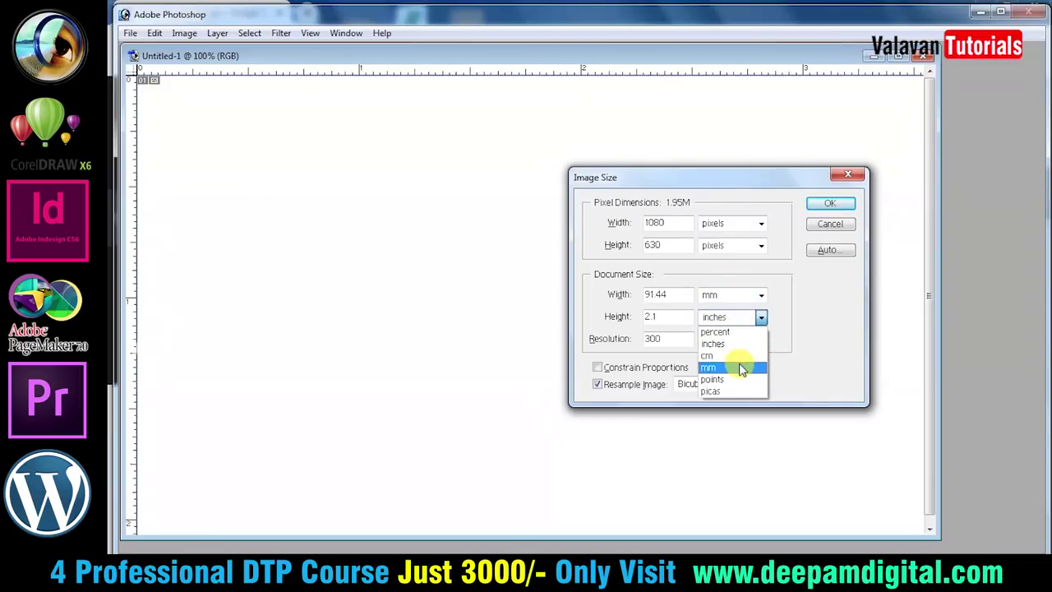
pyautogui.click(742, 370)
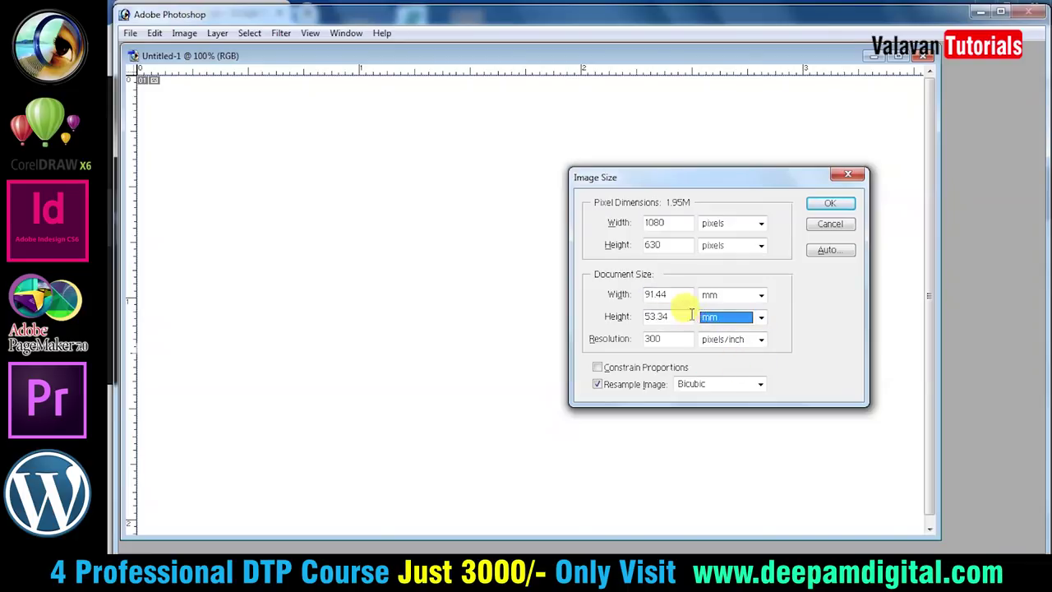
pyautogui.click(826, 225)
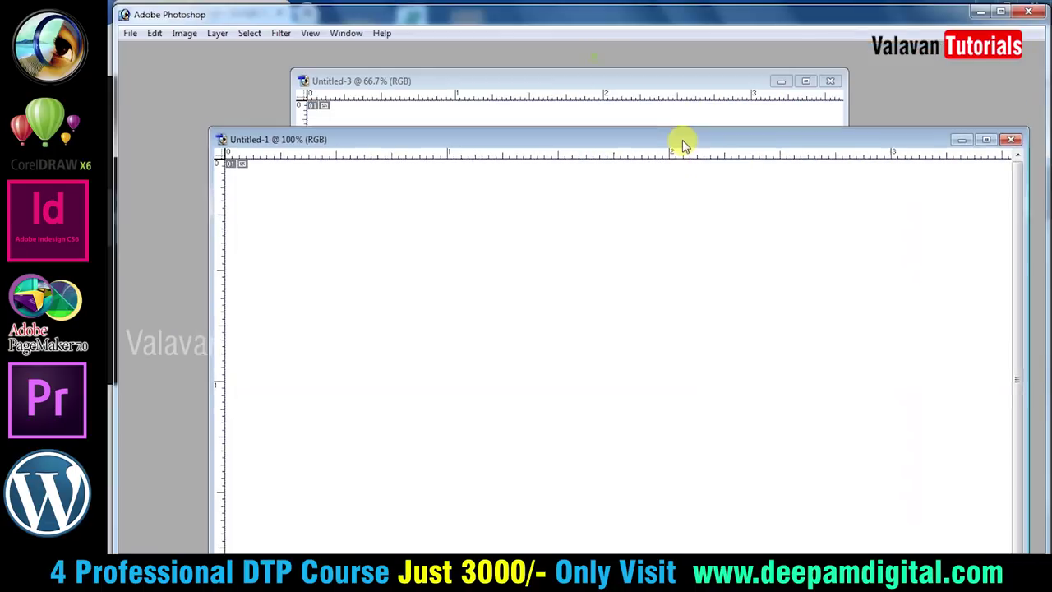
# Maximize the document window and fit the canvas on screen
pyautogui.doubleClick(684, 146)
pyautogui.rightClick(499, 183)
pyautogui.click(566, 200)
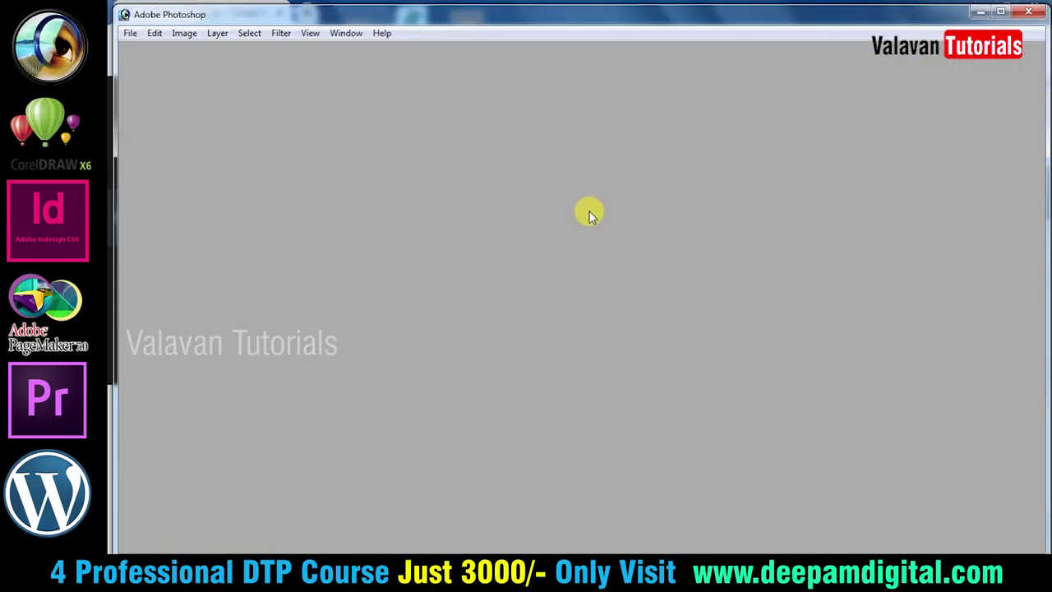
# Create a new card document in inches with height 2.1 and resolution 300
pyautogui.hotkey('ctrl', 'n')
pyautogui.click(658, 185)
pyautogui.click(649, 202)
pyautogui.click(664, 210)
pyautogui.click(657, 230)
pyautogui.click(590, 186)
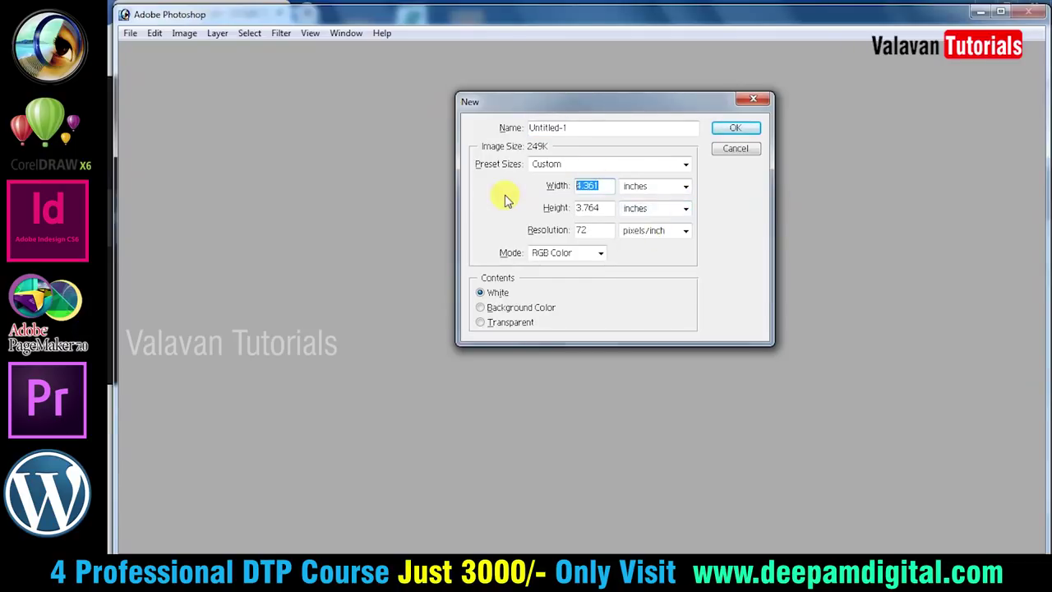
pyautogui.press('Tab')
pyautogui.write('2.1')
pyautogui.press('Tab')
pyautogui.press('Tab')
pyautogui.write('300')
pyautogui.press('Return')
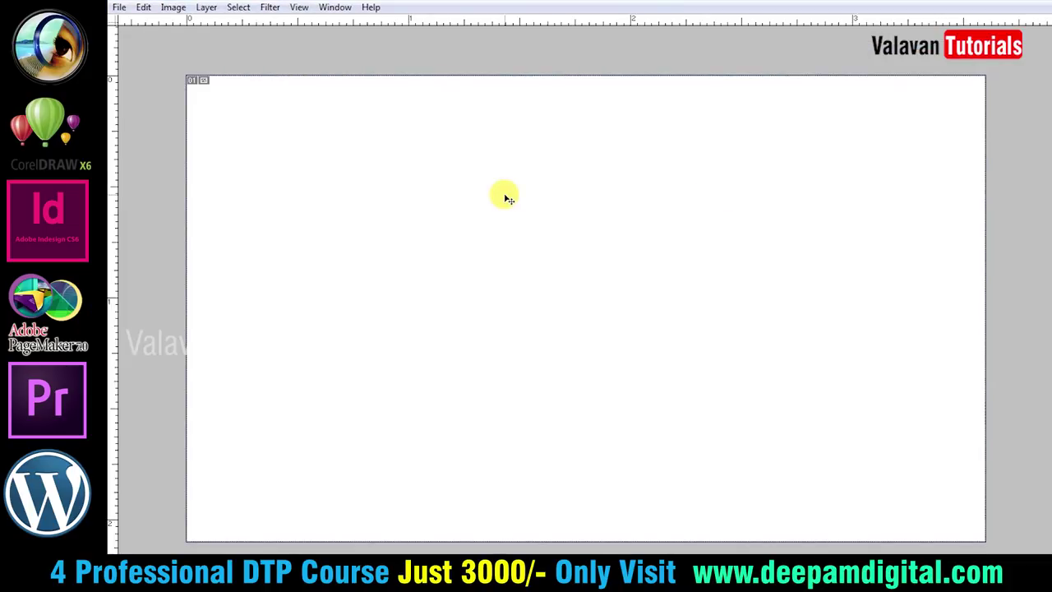
# Paste the reference business card image and scale it up around its centre
pyautogui.hotkey('ctrl', '-')
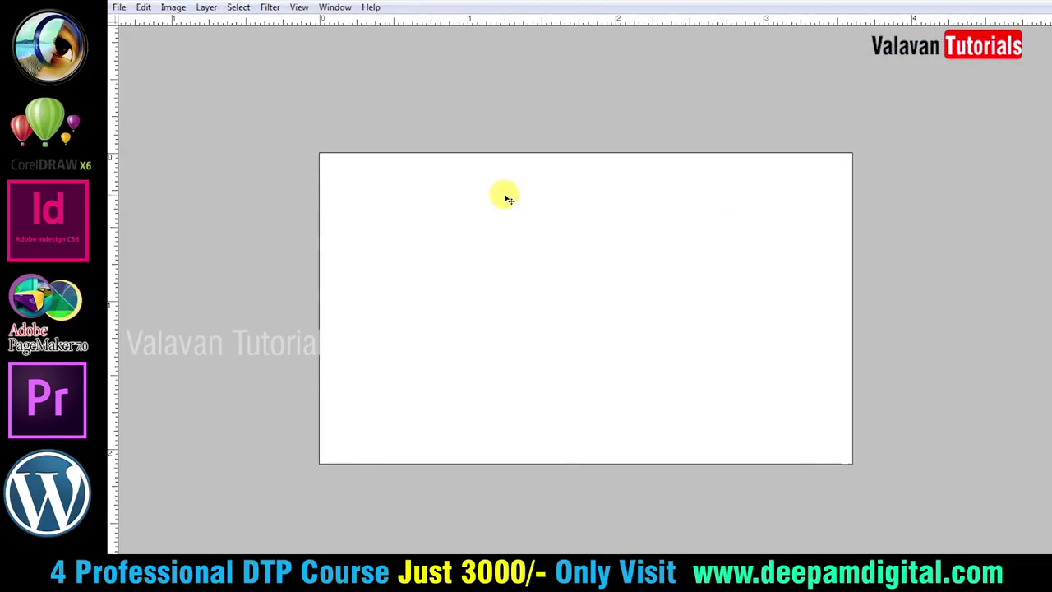
pyautogui.hotkey('ctrl', 'v')
pyautogui.hotkey('ctrl', 't')
pyautogui.moveTo(660, 235); pyautogui.dragTo(795, 237)
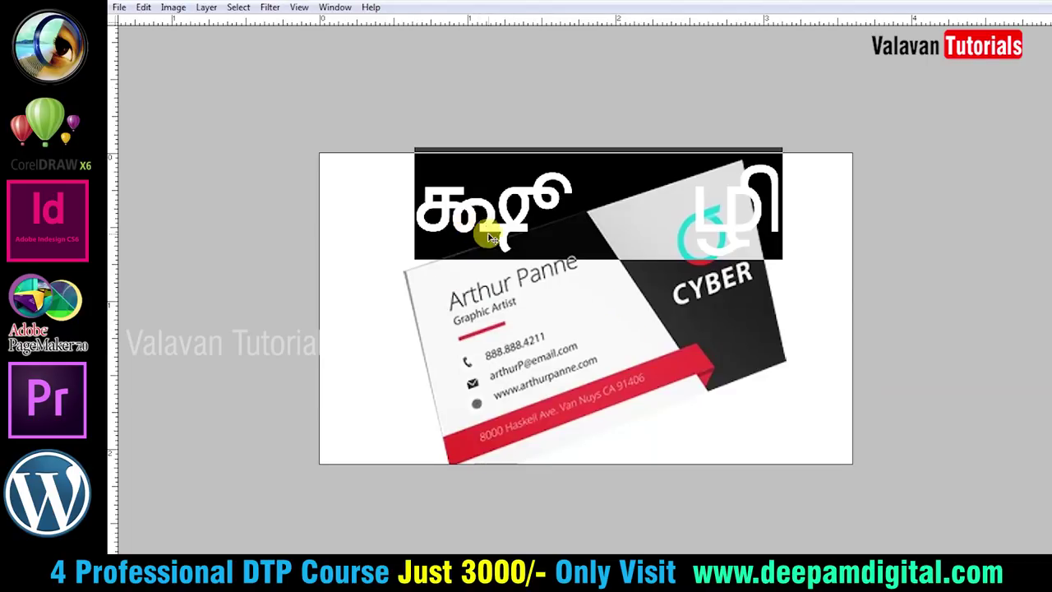
# Set the Valavan name text to Arial and shrink it proportionally to heading size
pyautogui.click(798, 273)
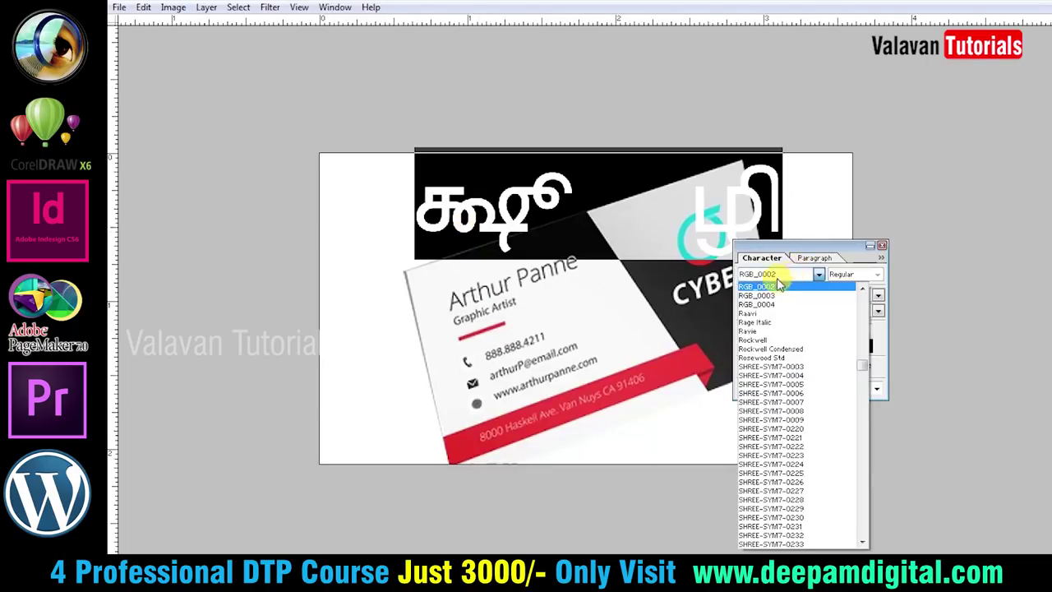
pyautogui.click(784, 275)
pyautogui.write('Arial')
pyautogui.press('Return')
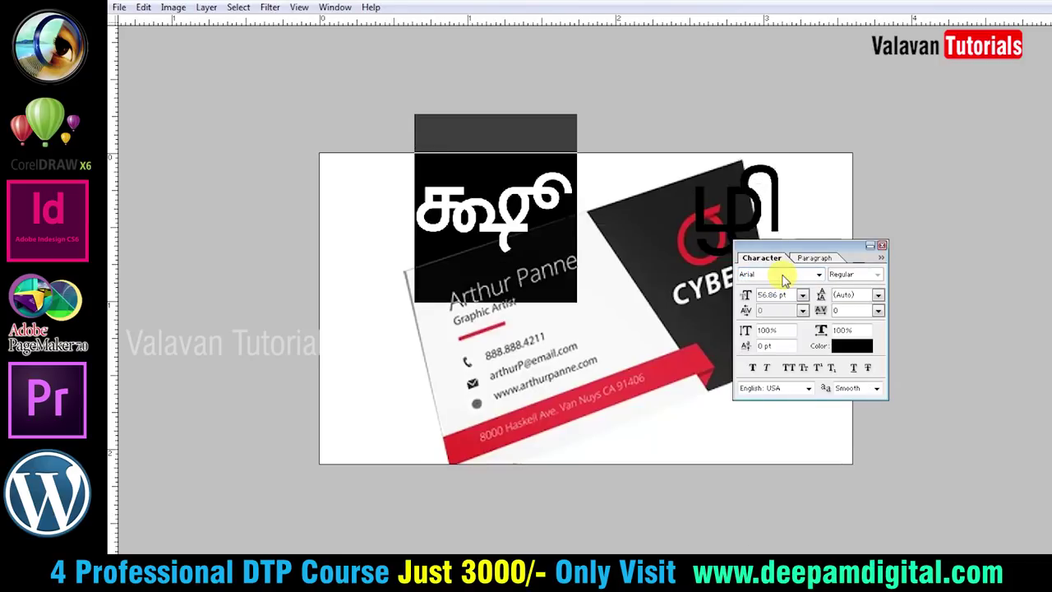
pyautogui.hotkey('ctrl', 'Return')
pyautogui.hotkey('ctrl', 't')
pyautogui.moveTo(621, 153); pyautogui.dragTo(693, 183)
pyautogui.hotkey('ctrl', 'z')
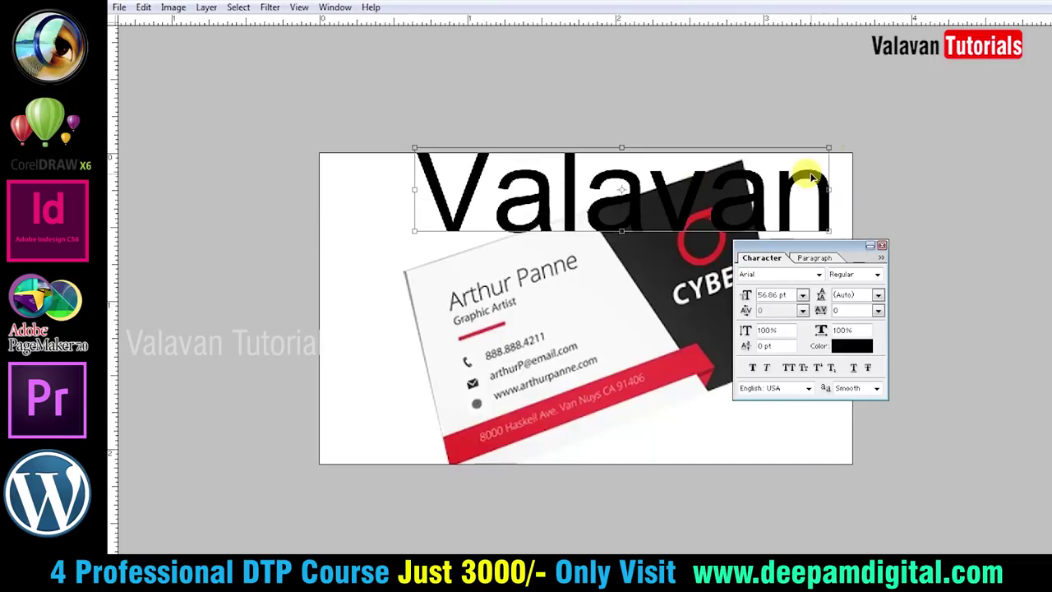
pyautogui.moveTo(828, 146)
pyautogui.mouseDown()
pyautogui.moveTo(674, 165)
pyautogui.moveTo(559, 197)
pyautogui.mouseUp()
pyautogui.press('Return')
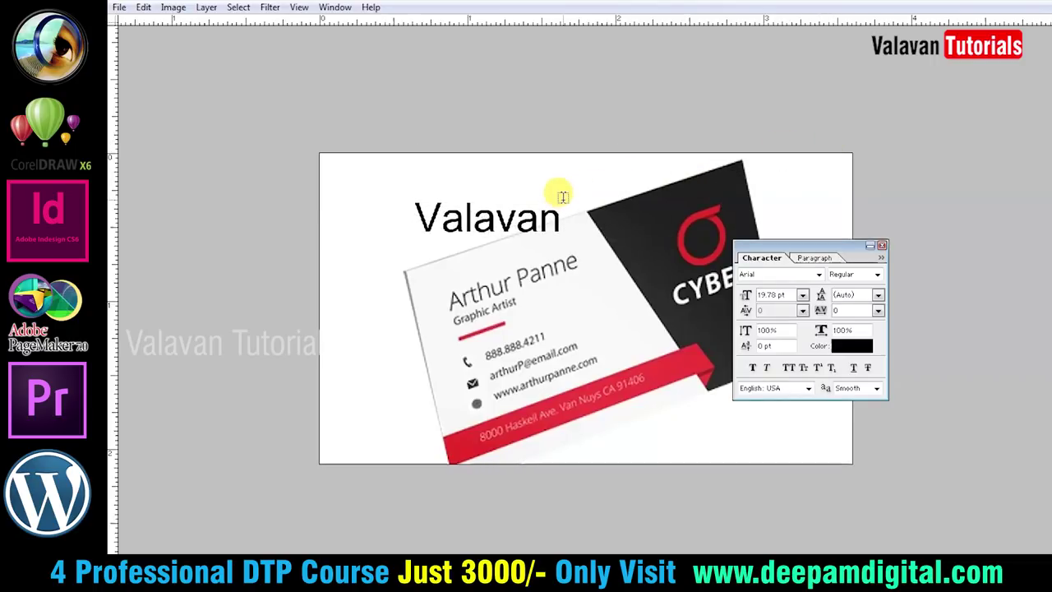
# Add a smaller 'Graphic Designer' text line beneath the name
pyautogui.click(448, 283)
pyautogui.write('fda')
pyautogui.hotkey('ctrl', 'a')
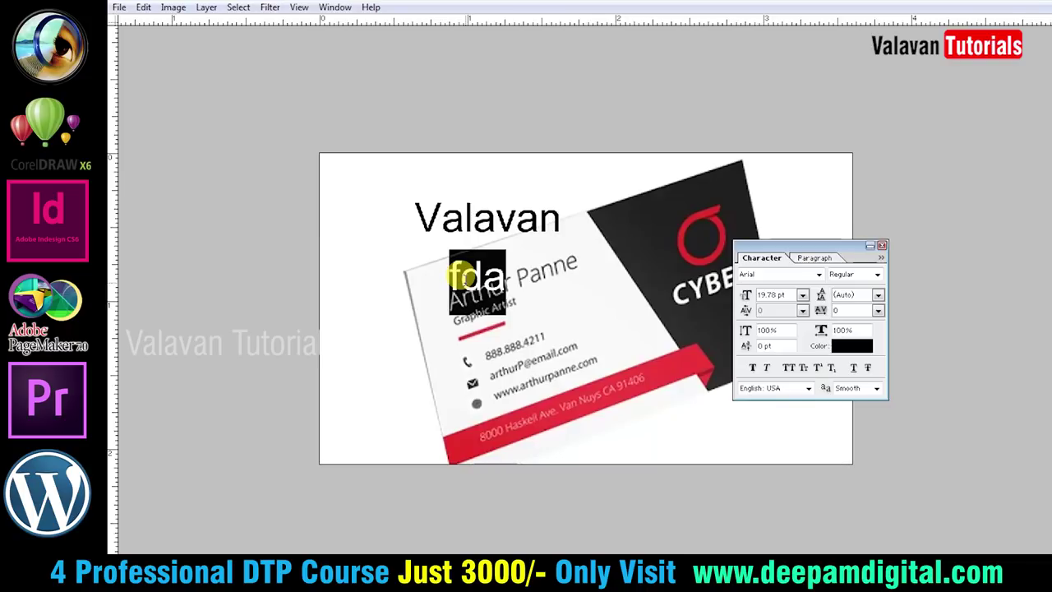
pyautogui.write('Foun')
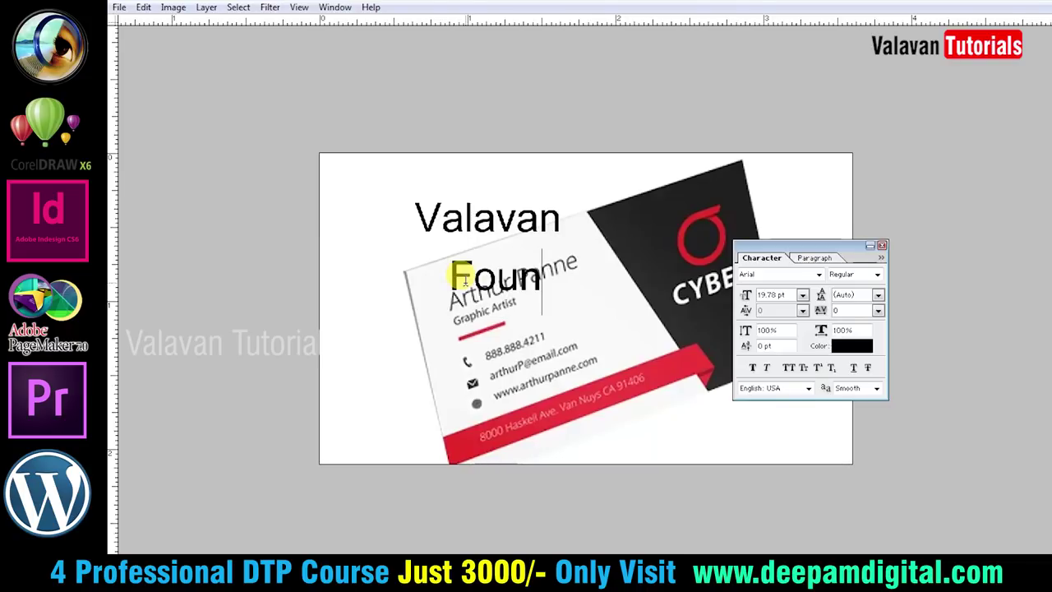
pyautogui.press('BackSpace')
pyautogui.press('BackSpace')
pyautogui.write('Gra')
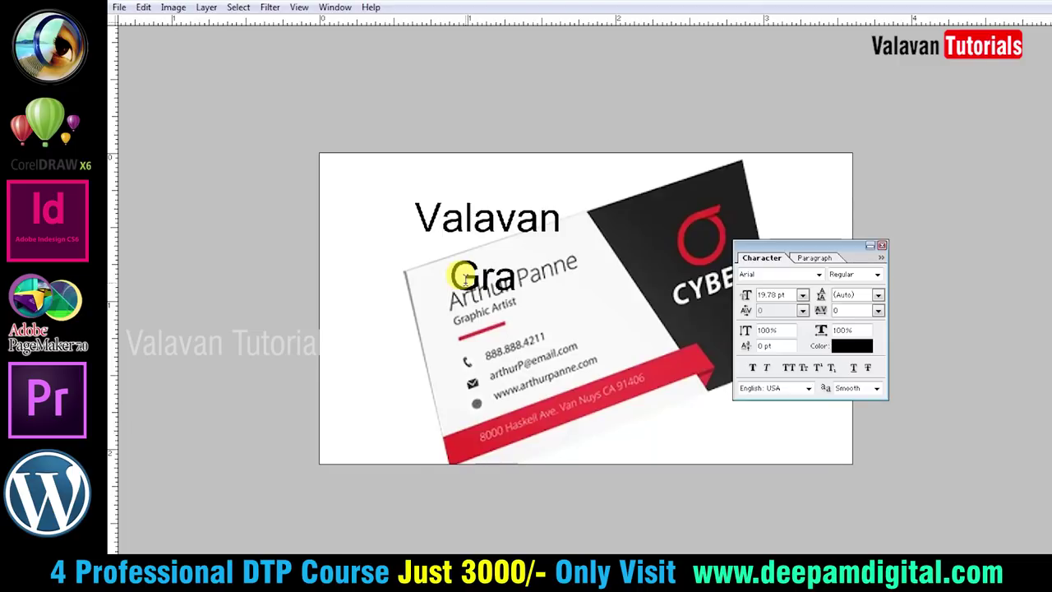
pyautogui.write('phic Desi')
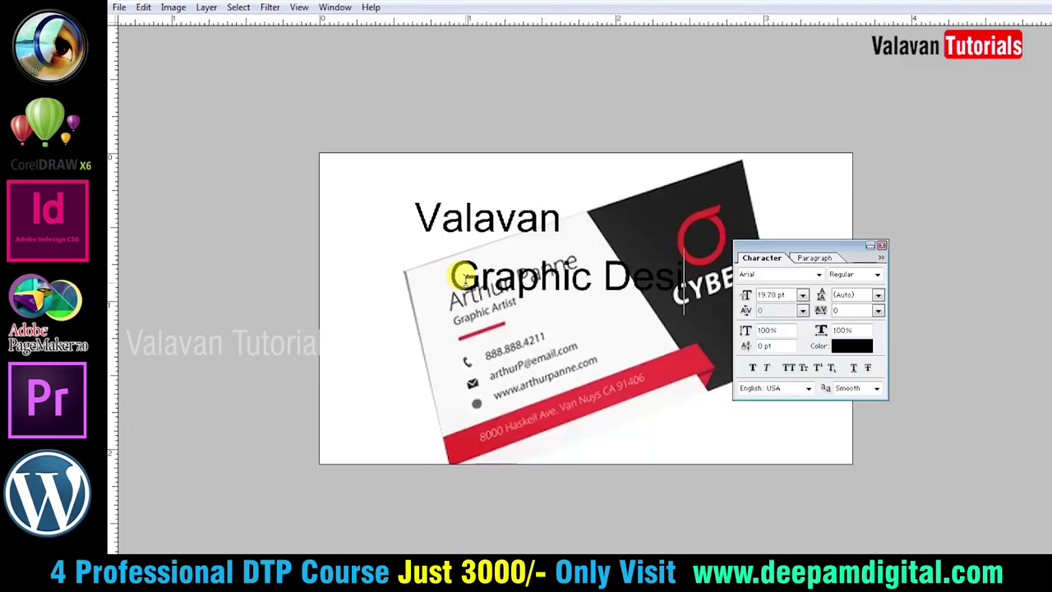
pyautogui.hotkey('ctrl', 'a')
pyautogui.hotkey('ctrl', 'shift', ',')
pyautogui.hotkey('ctrl', 'shift', ',')
pyautogui.hotkey('ctrl', 'shift', ',')
pyautogui.hotkey('ctrl', 'shift', ',')
pyautogui.hotkey('ctrl', 'shift', ',')
pyautogui.hotkey('ctrl', 'shift', ',')
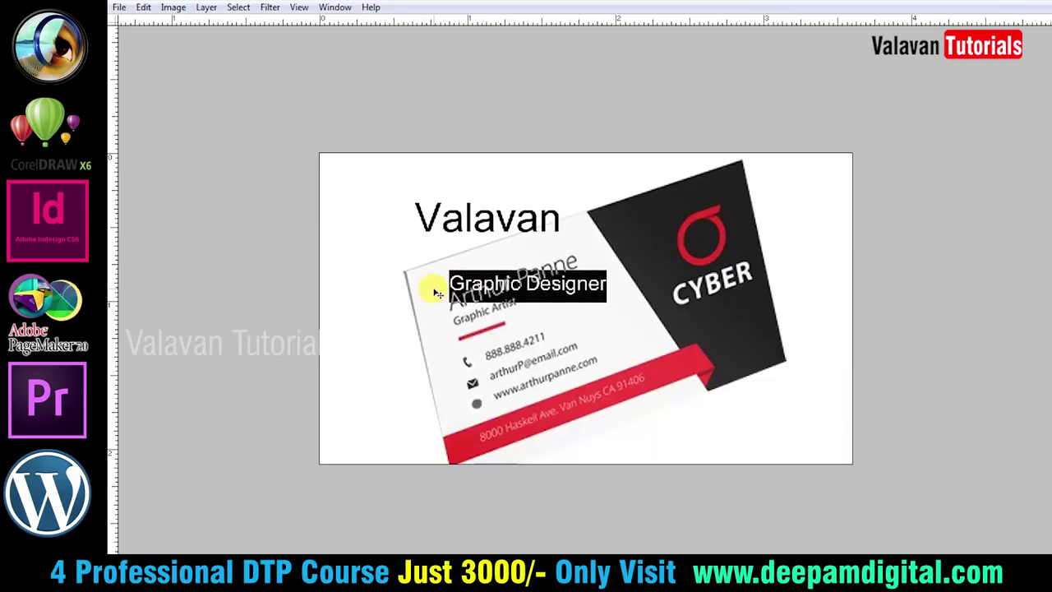
pyautogui.click(626, 242)
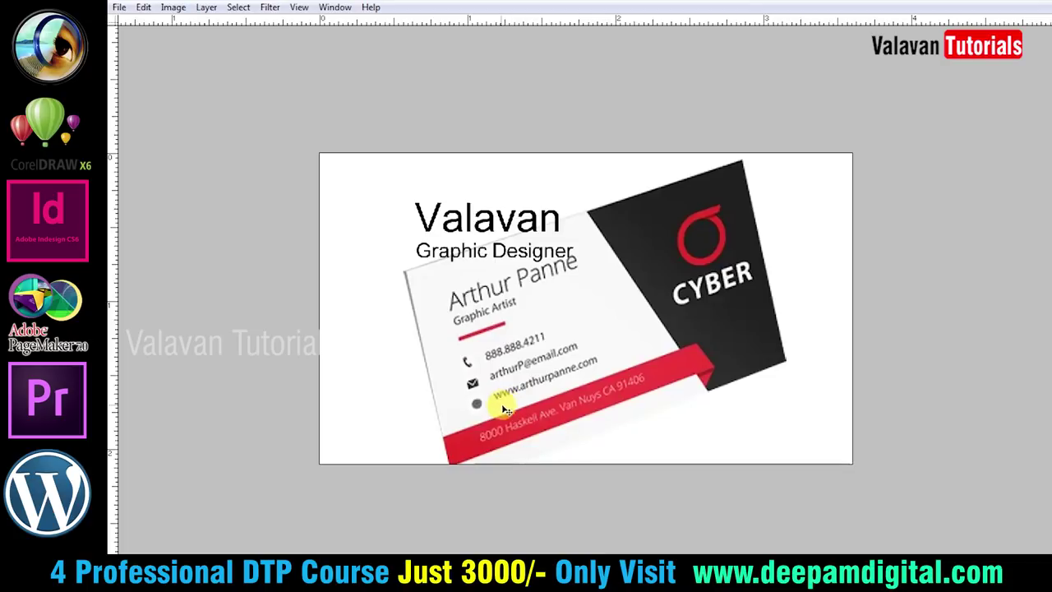
pyautogui.click(423, 402)
pyautogui.write('fda')
pyautogui.hotkey('ctrl', 'a')
pyautogui.write('www.deepam')
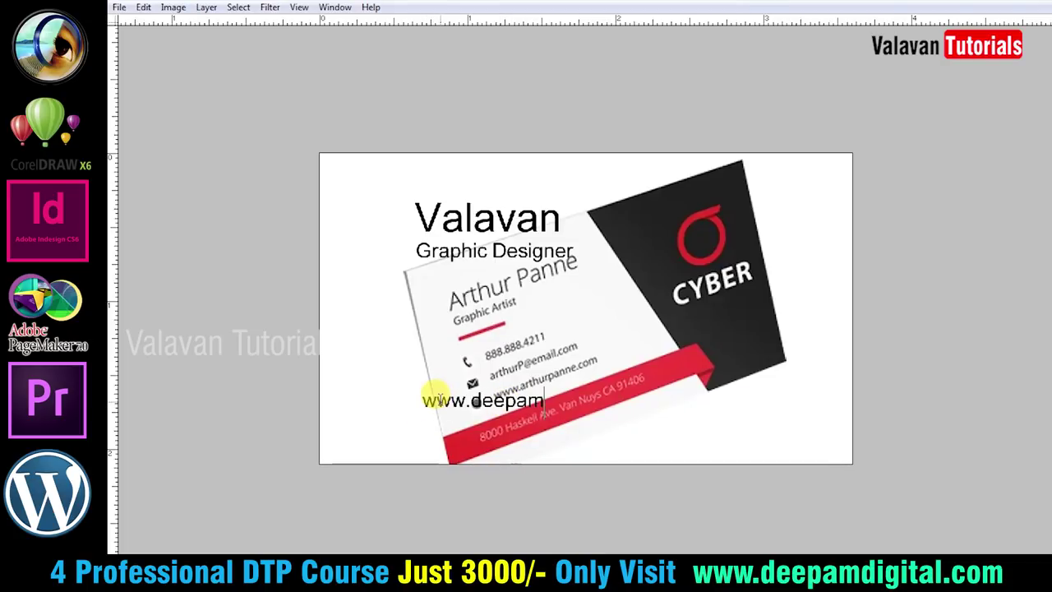
pyautogui.write('digital.c')
pyautogui.write('om')
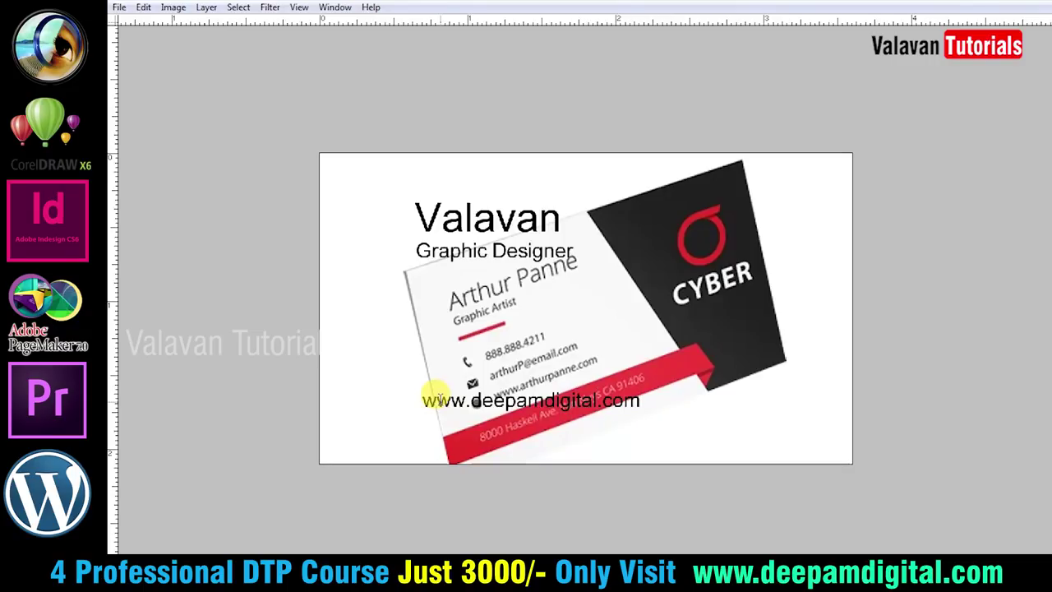
# Add the e-mail and phone number lines and stack the e-mail under the phone
pyautogui.click(596, 346)
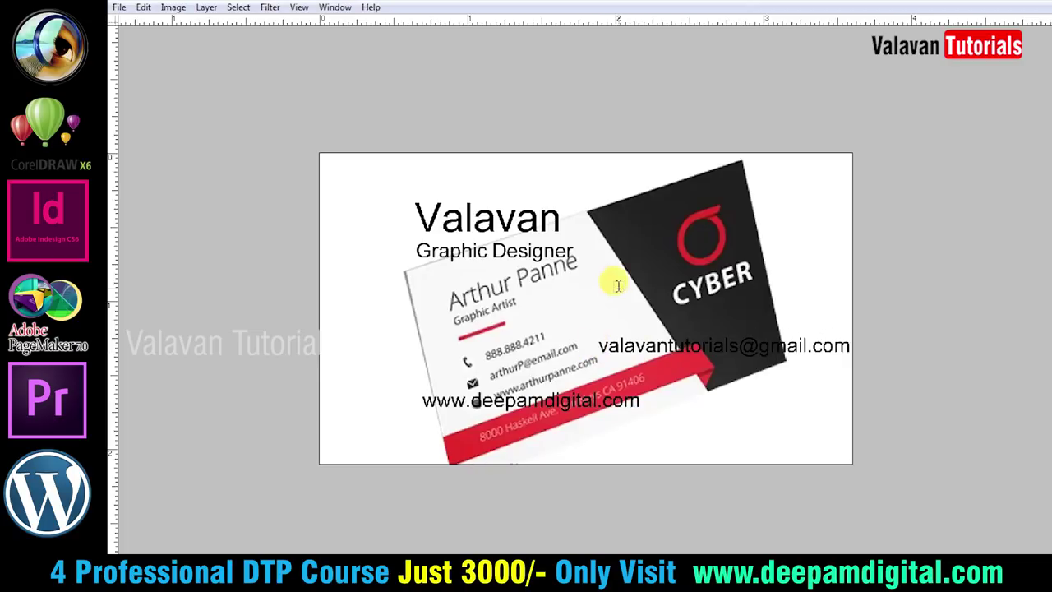
pyautogui.write('3456789')
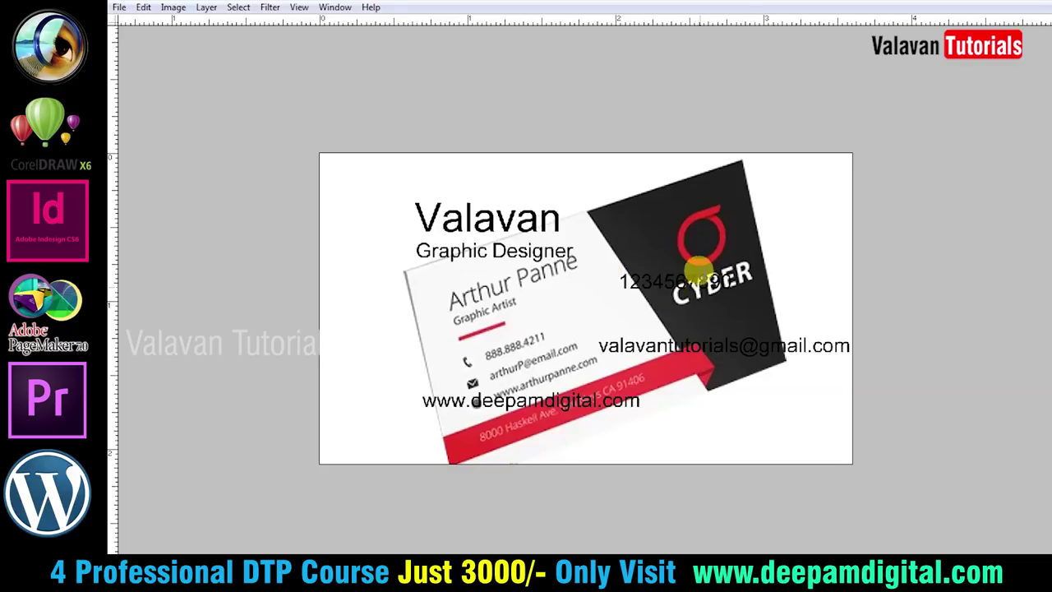
pyautogui.moveTo(670, 230); pyautogui.dragTo(510, 279)
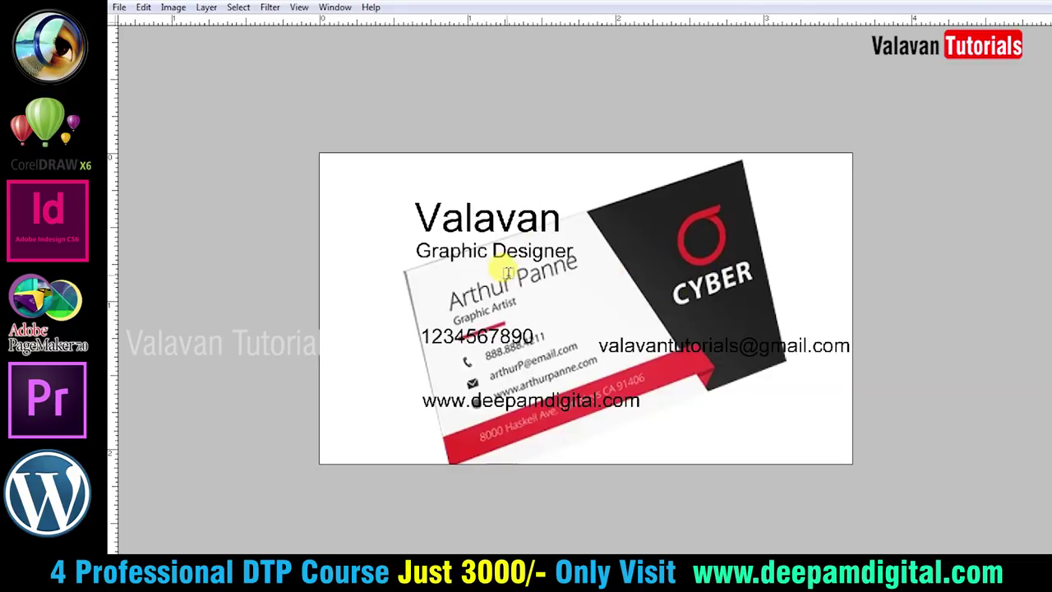
pyautogui.moveTo(681, 335); pyautogui.dragTo(483, 358)
# Add the postal address line under the website, plus a small 'cyber' label below CYBER
pyautogui.click(448, 444)
pyautogui.write('fda')
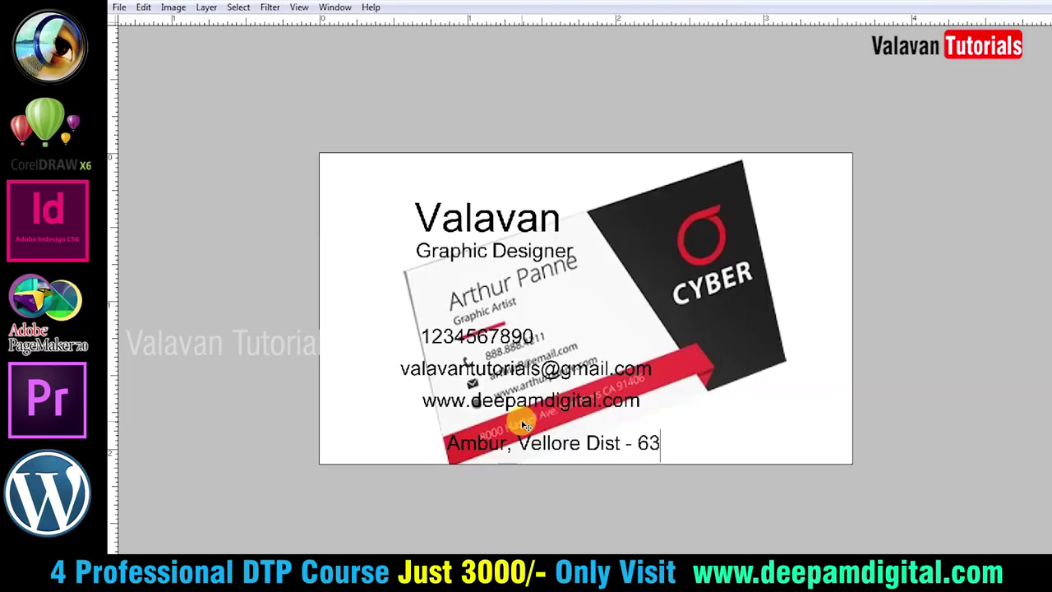
pyautogui.write('BAmbu')
pyautogui.press('BackSpace')
pyautogui.press('BackSpace')
pyautogui.write('No.')
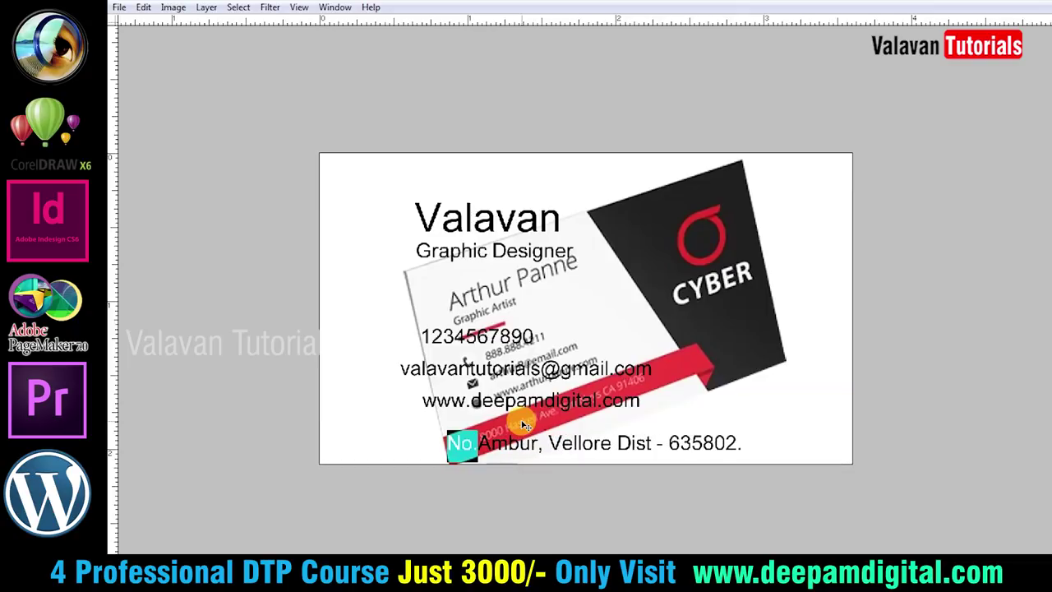
pyautogui.press('BackSpace')
pyautogui.write('Bye-Pass Road,')
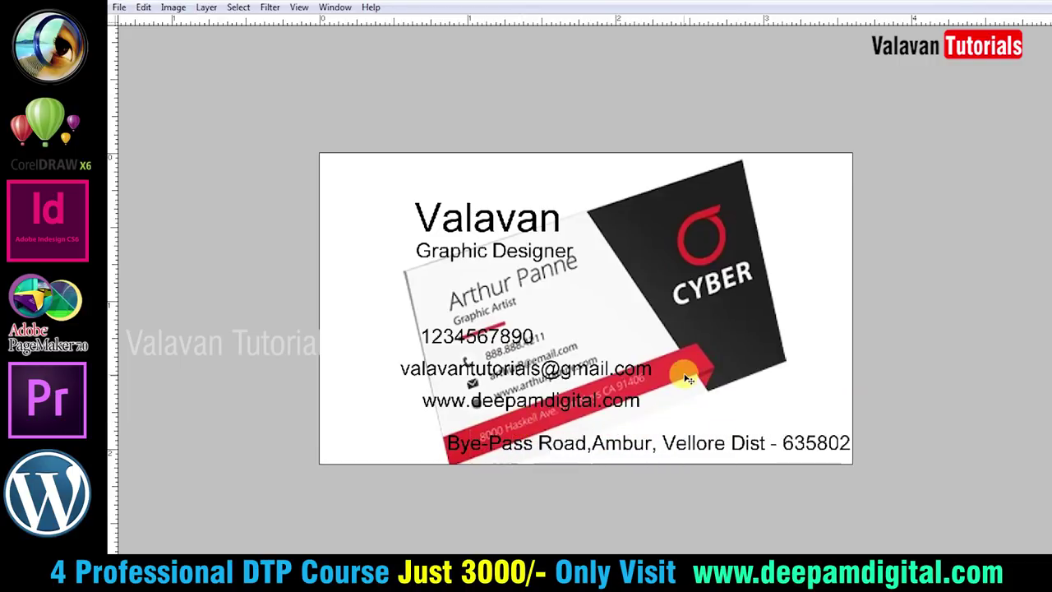
pyautogui.moveTo(682, 372); pyautogui.dragTo(615, 367)
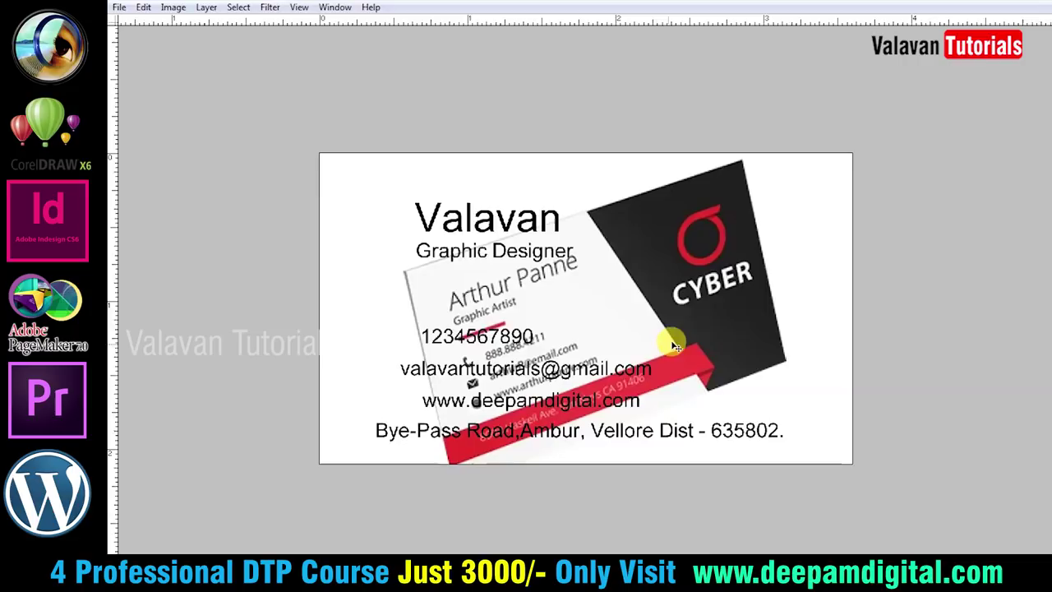
pyautogui.click(711, 313)
pyautogui.write('cyber')
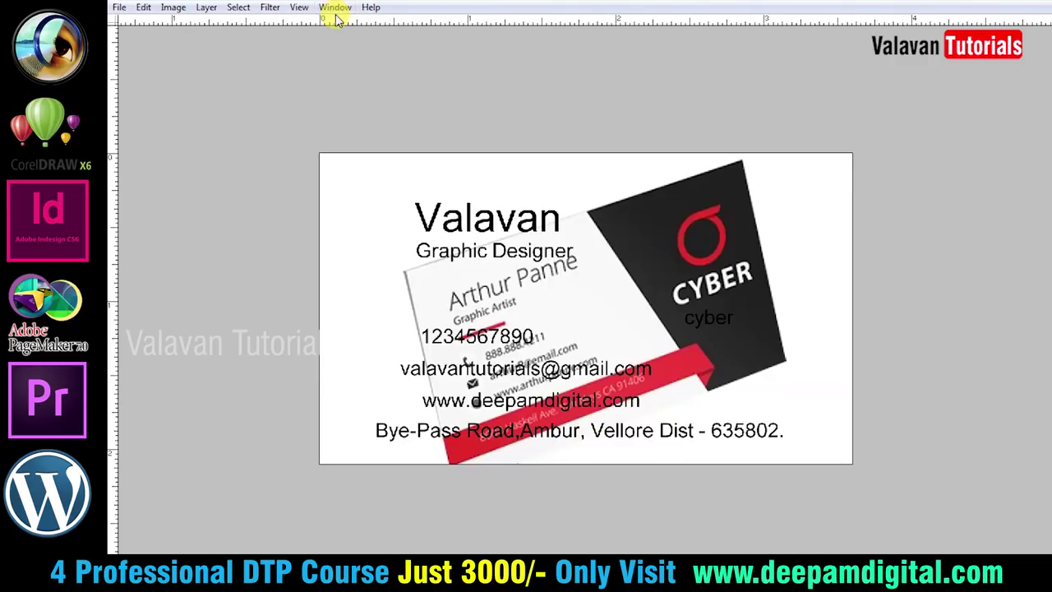
# Switch both the top and side rulers from inches to millimetres
pyautogui.rightClick(557, 21)
pyautogui.click(598, 79)
pyautogui.rightClick(115, 214)
pyautogui.click(163, 282)
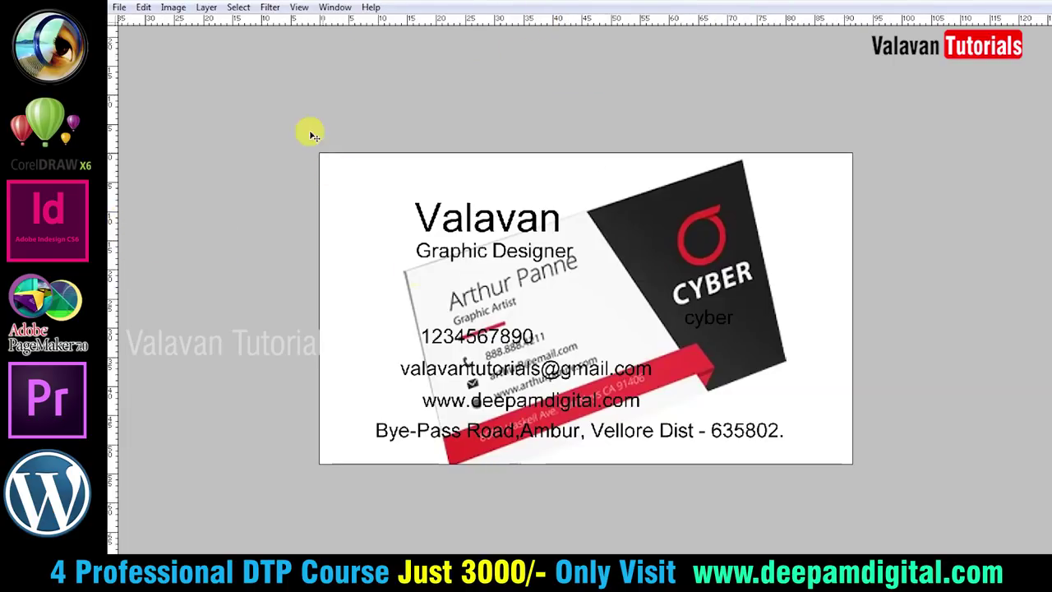
# Add vertical guides at 3 mm and 5 mm from the card's left edge
pyautogui.click(299, 7)
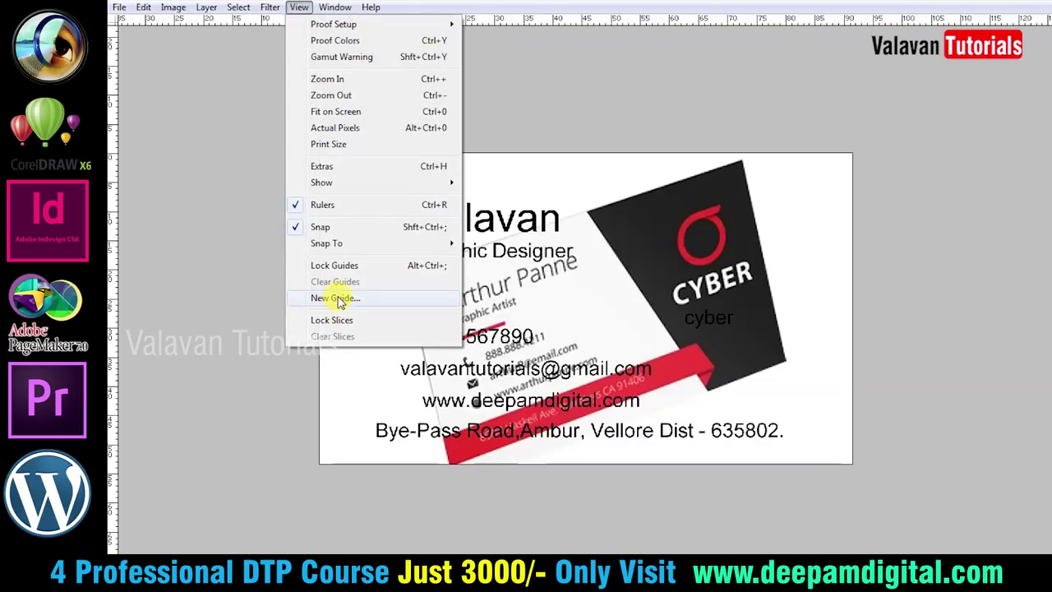
pyautogui.click(337, 297)
pyautogui.write('3')
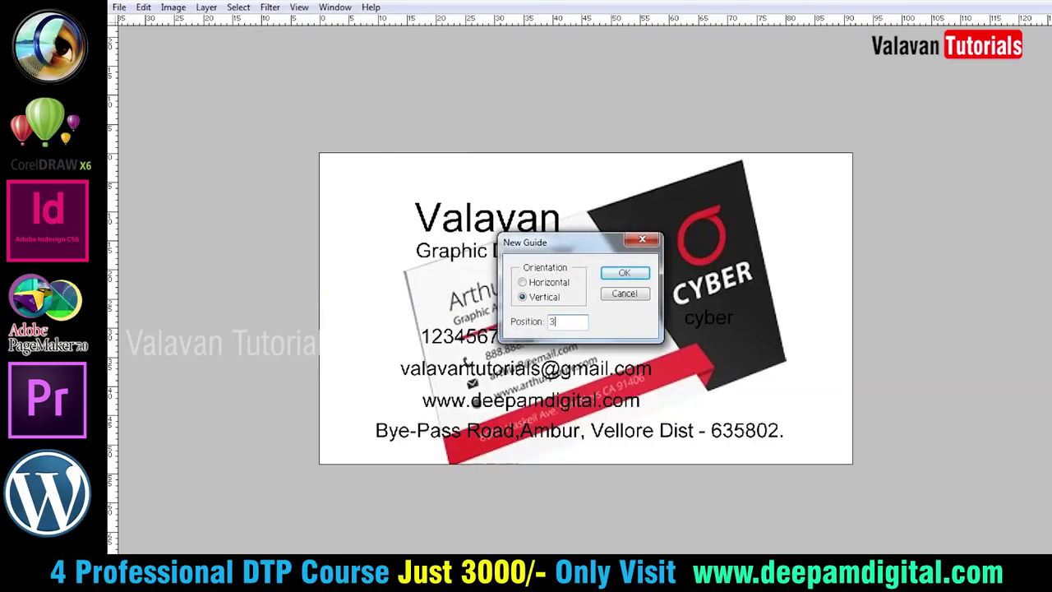
pyautogui.press('Return')
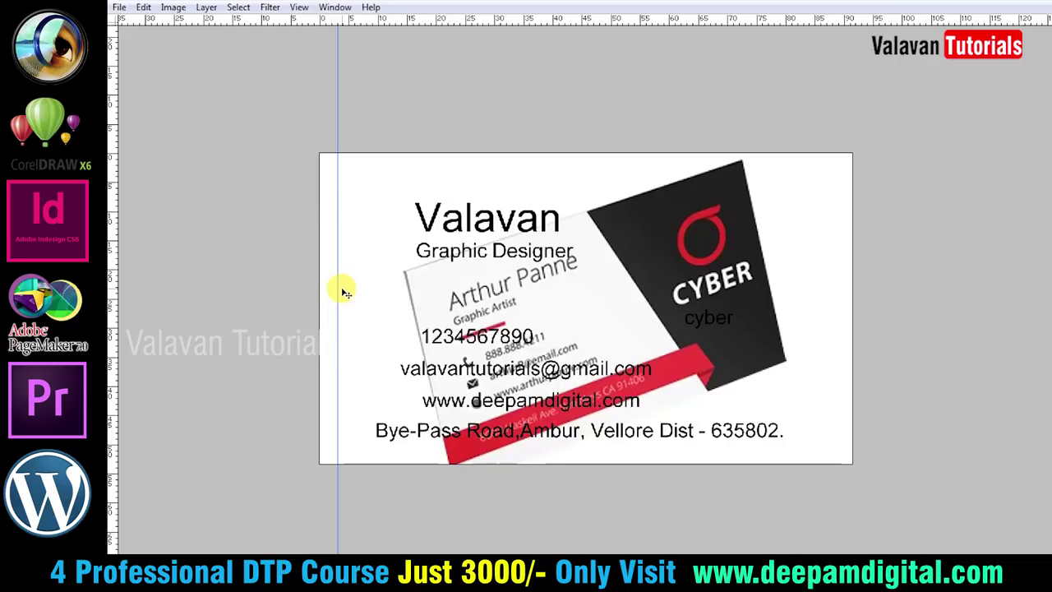
pyautogui.click(299, 8)
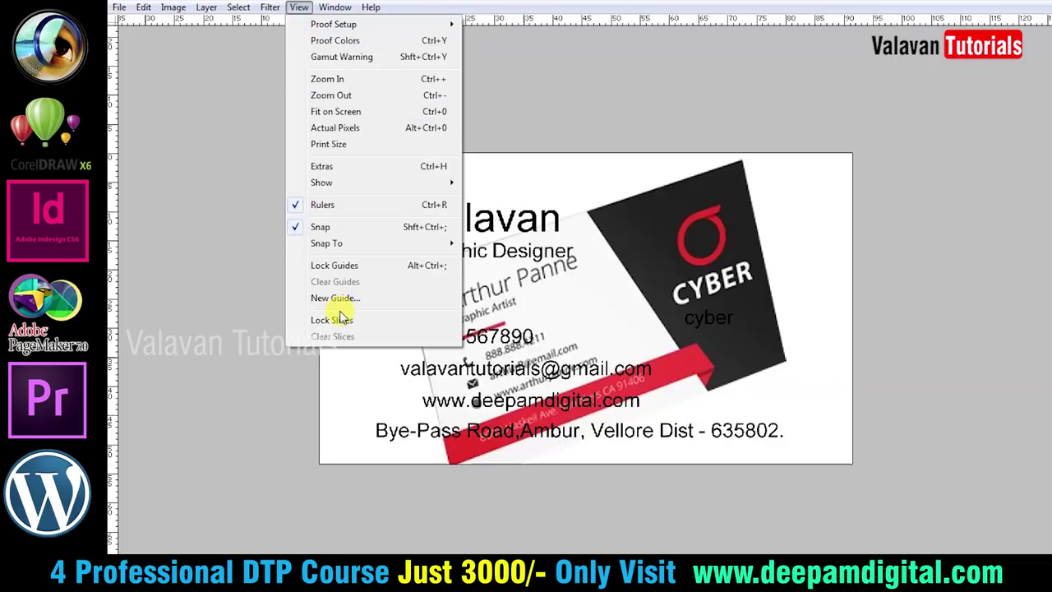
pyautogui.click(339, 298)
pyautogui.press('Return')
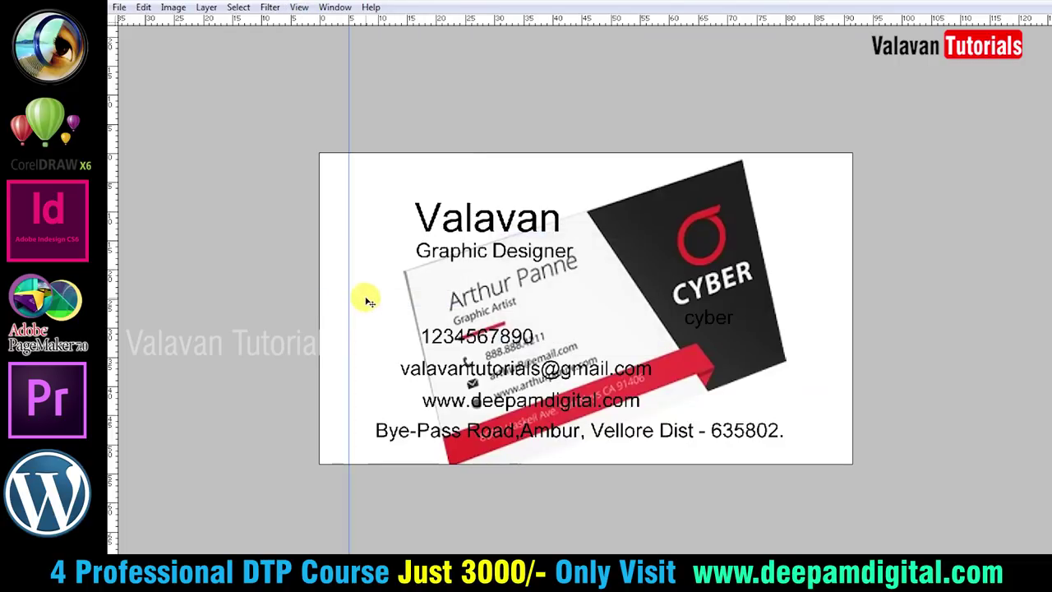
# Add a horizontal guide at 5 mm and show the tool and layer panels again
pyautogui.click(299, 8)
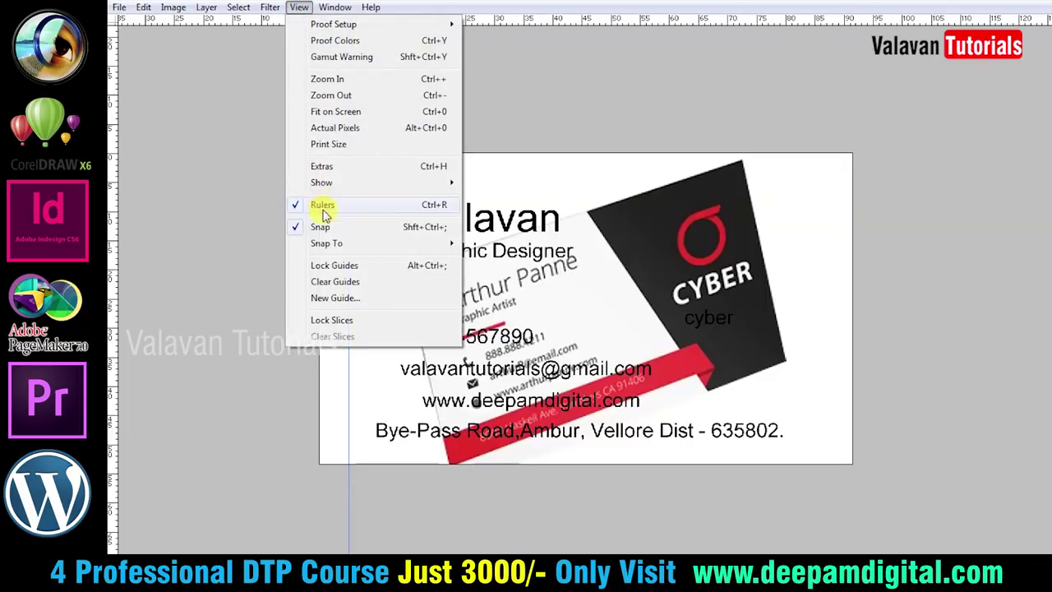
pyautogui.click(333, 298)
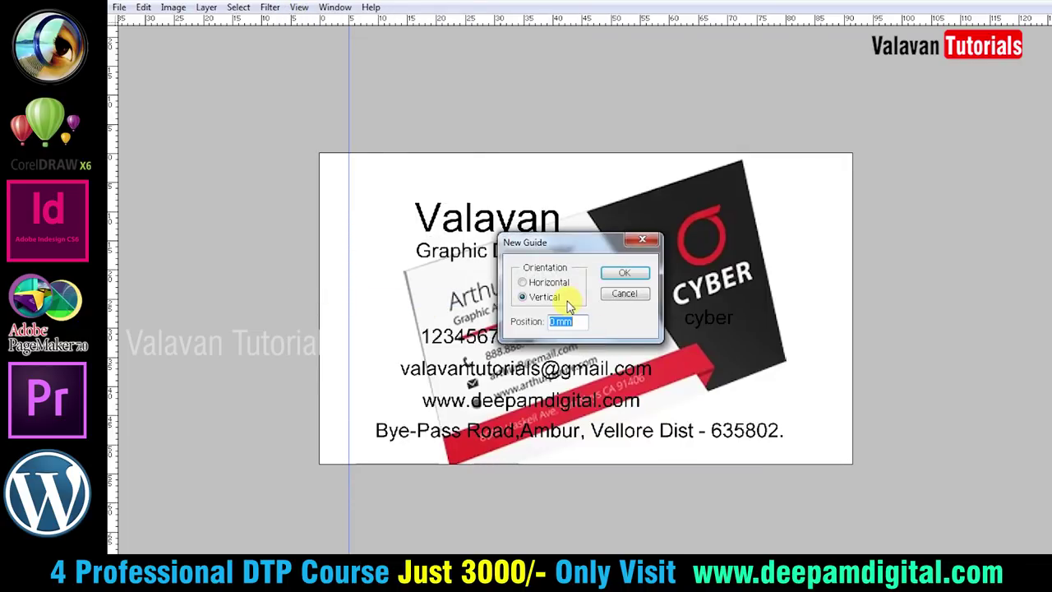
pyautogui.click(646, 278)
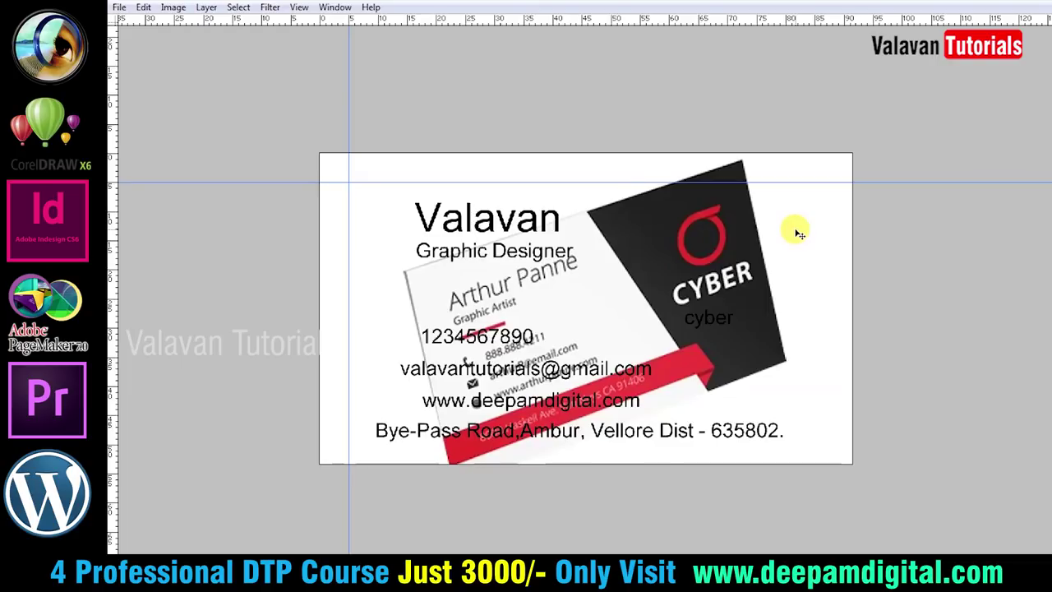
pyautogui.press('Tab')
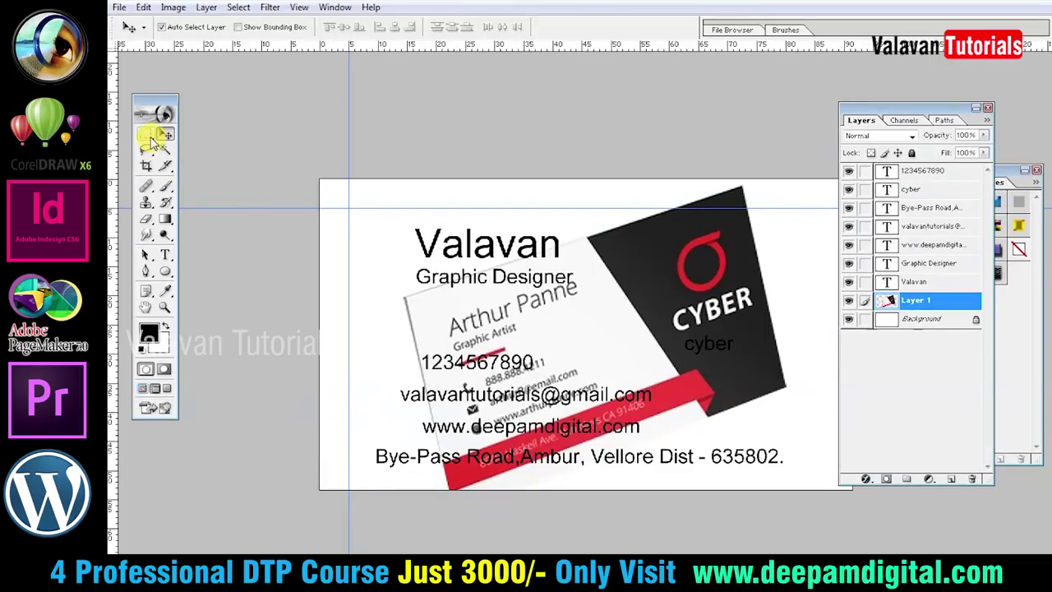
# Fill an L-shaped two-strip selection at the card's top-left with black on a new layer
pyautogui.click(146, 134)
pyautogui.moveTo(262, 129); pyautogui.dragTo(344, 278)
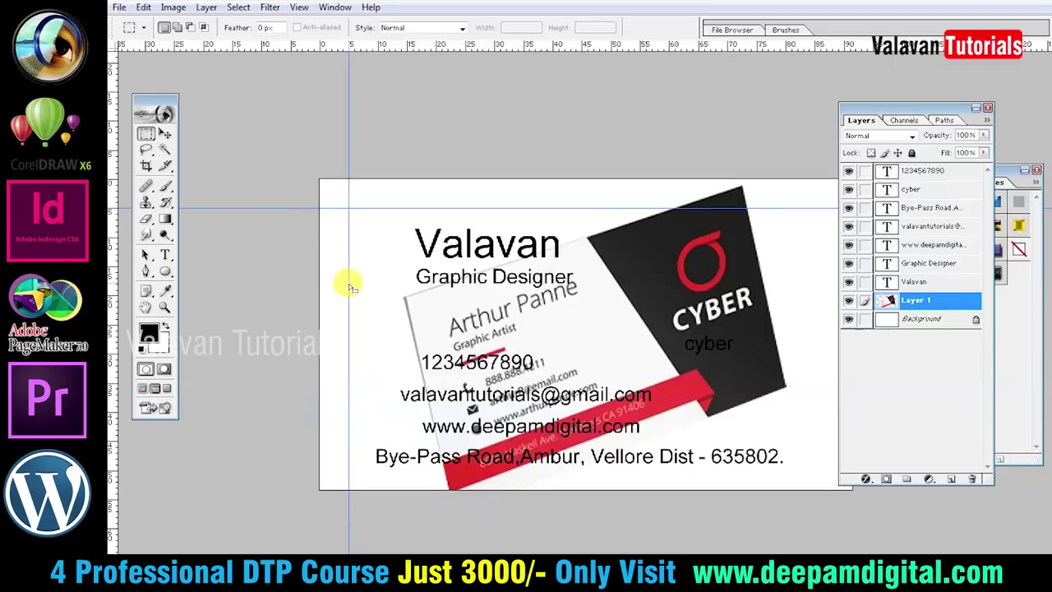
pyautogui.moveTo(262, 144); pyautogui.dragTo(428, 208)
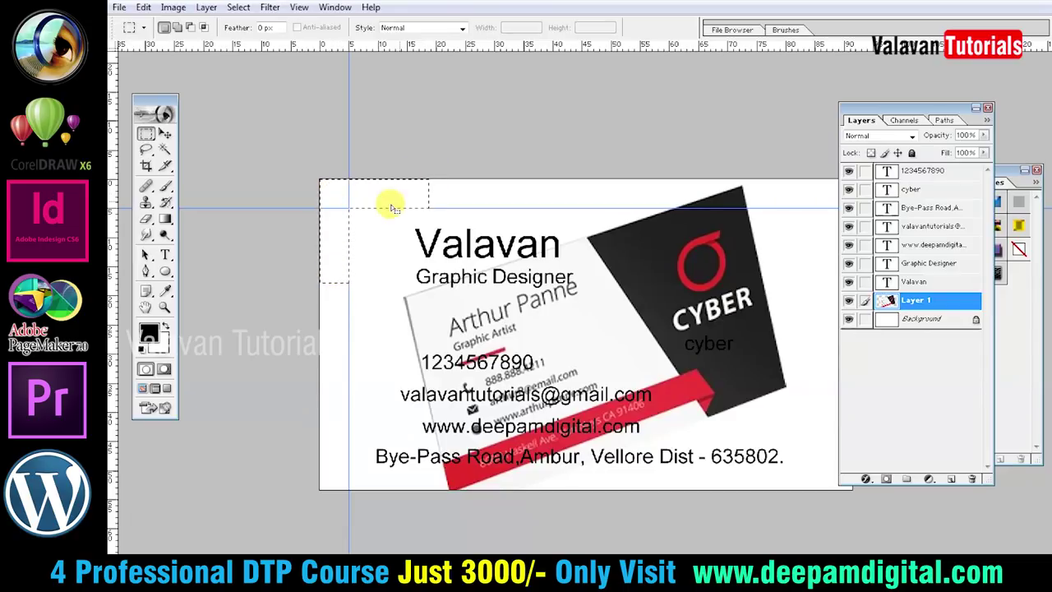
pyautogui.click(951, 479)
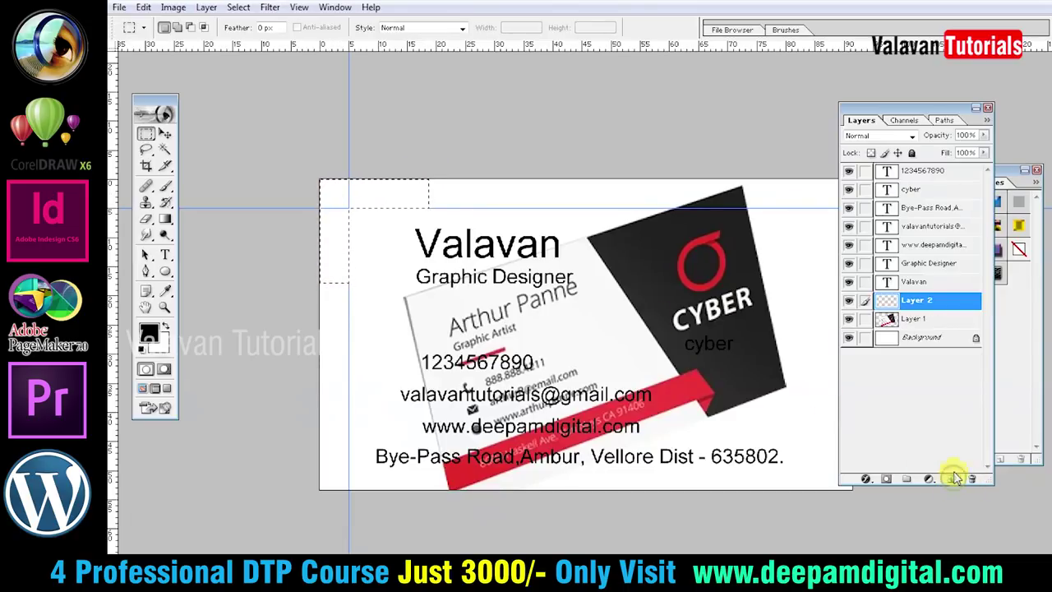
pyautogui.hotkey('alt', 'BackSpace')
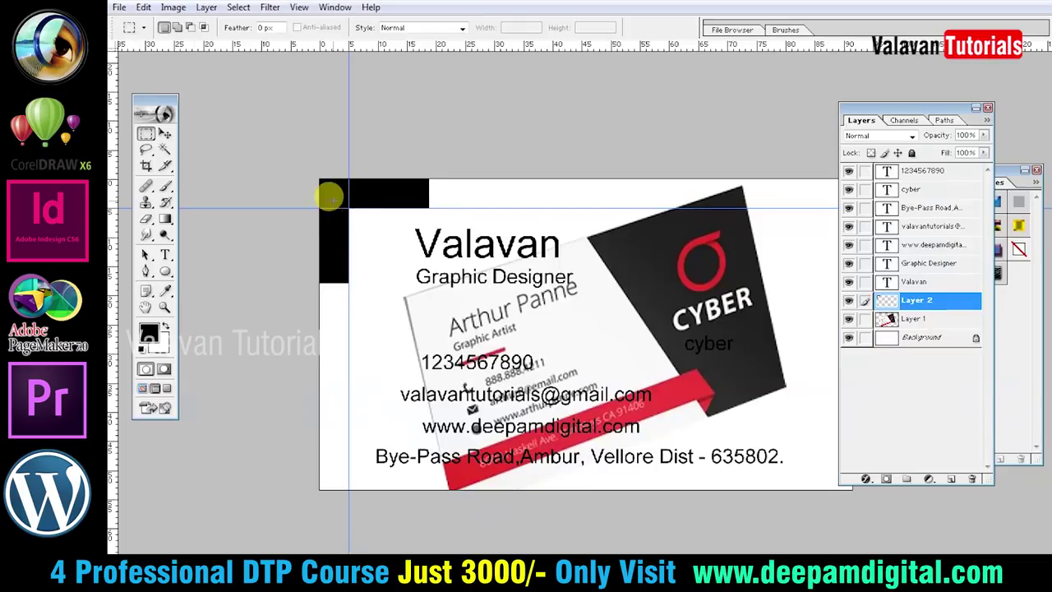
# Rotate the black L bracket 180° with Free Transform
pyautogui.hotkey('ctrl', 't')
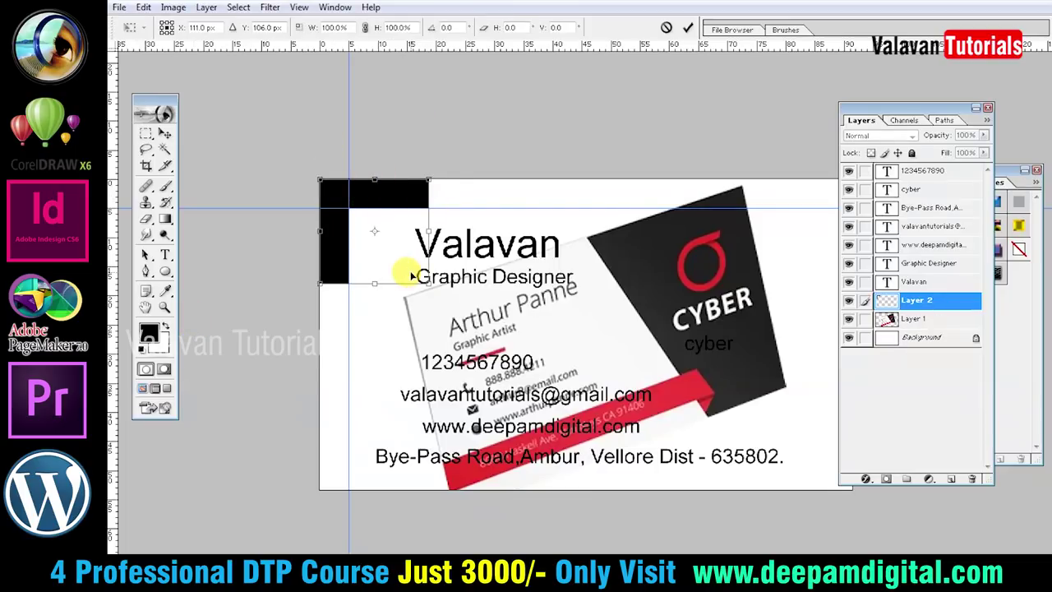
pyautogui.moveTo(493, 162); pyautogui.dragTo(321, 265)
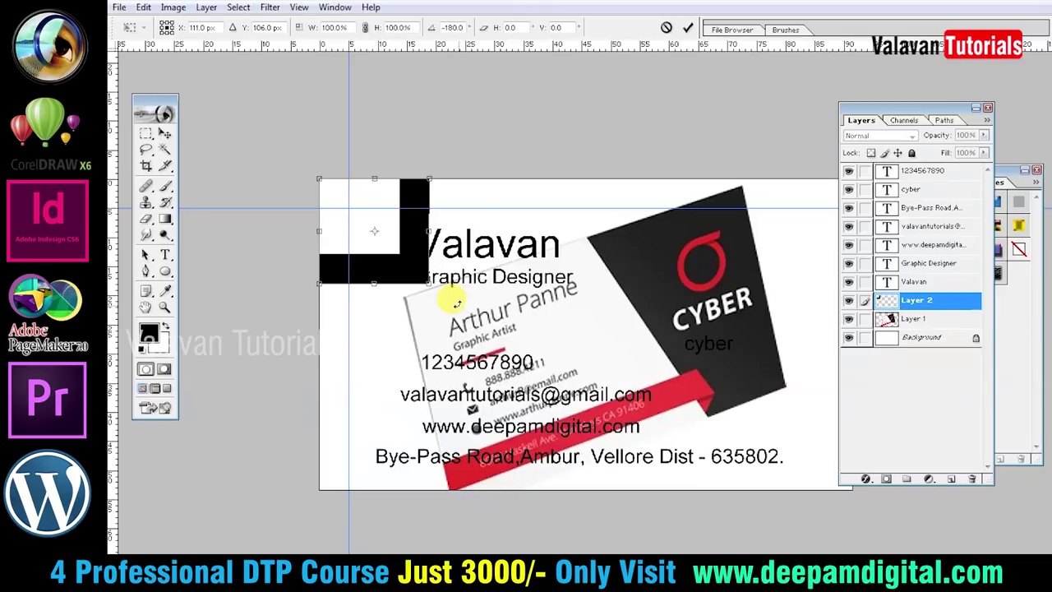
pyautogui.press('Return')
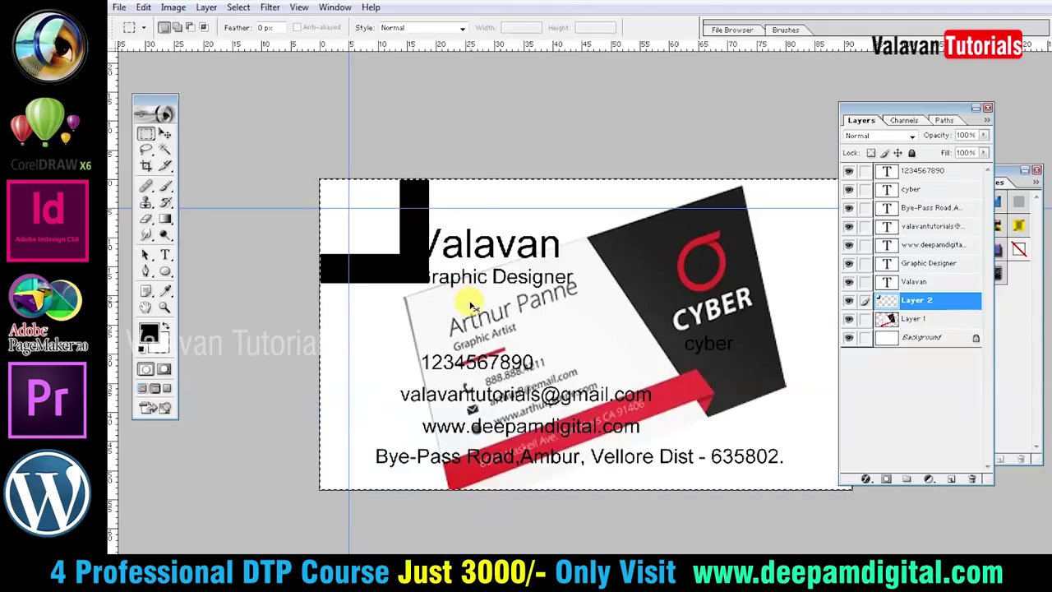
# Align the black L bracket to the card's bottom and right edges, then deselect
pyautogui.click(164, 133)
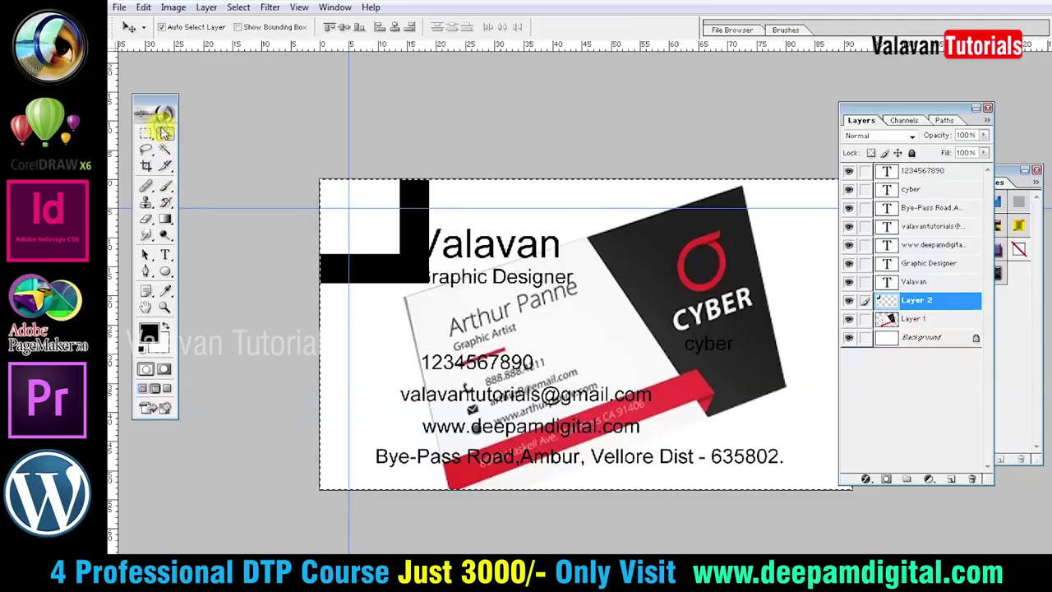
pyautogui.click(359, 27)
pyautogui.click(409, 28)
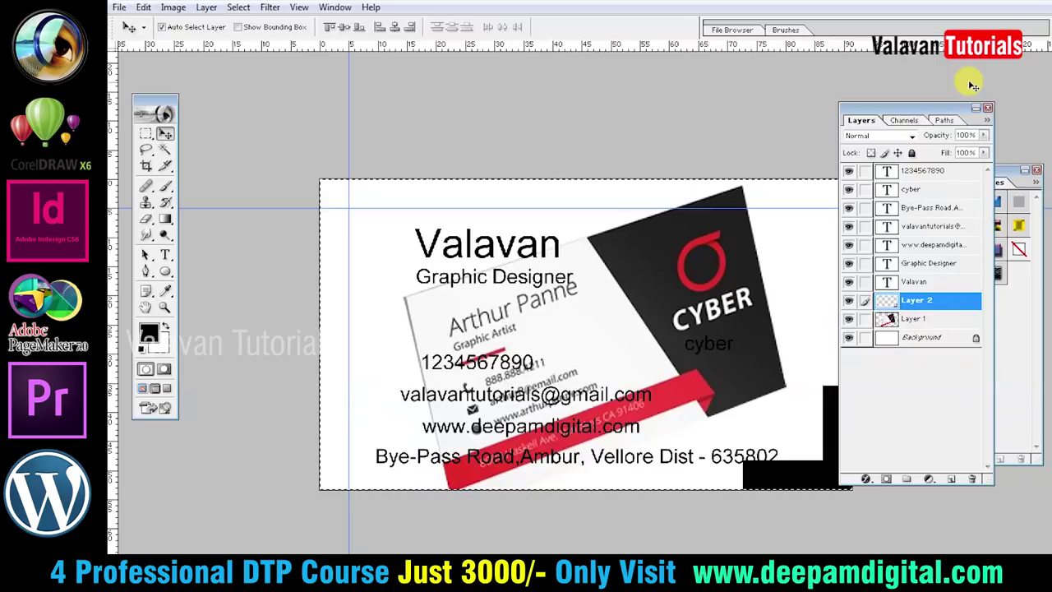
pyautogui.click(988, 107)
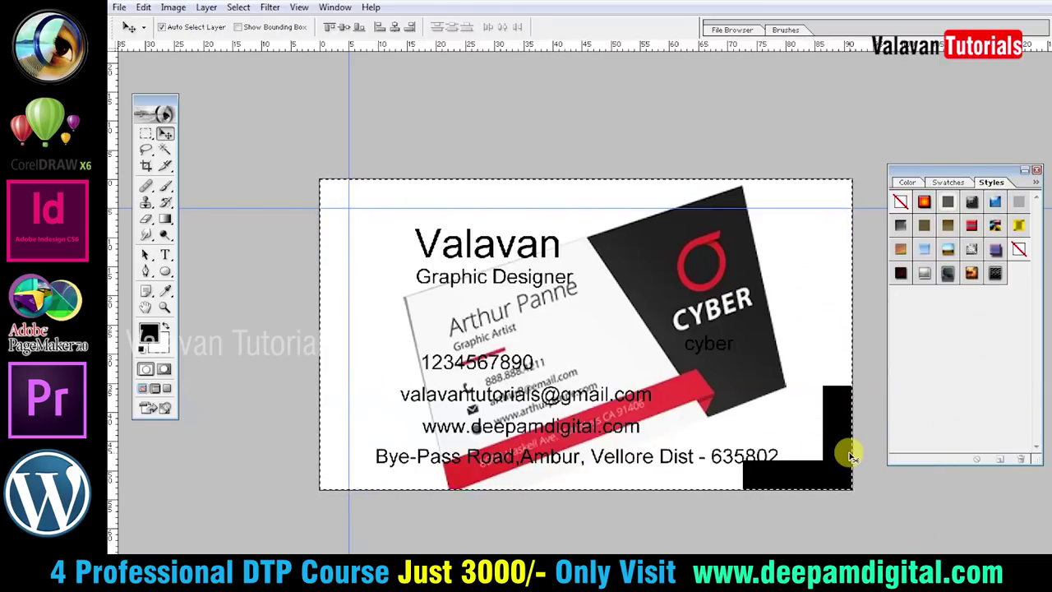
pyautogui.hotkey('ctrl', 'd')
# Add guides at the card's right and bottom margins, fine-tuning them while zoomed in
pyautogui.moveTo(836, 441); pyautogui.dragTo(824, 446)
pyautogui.moveTo(789, 47); pyautogui.dragTo(833, 460)
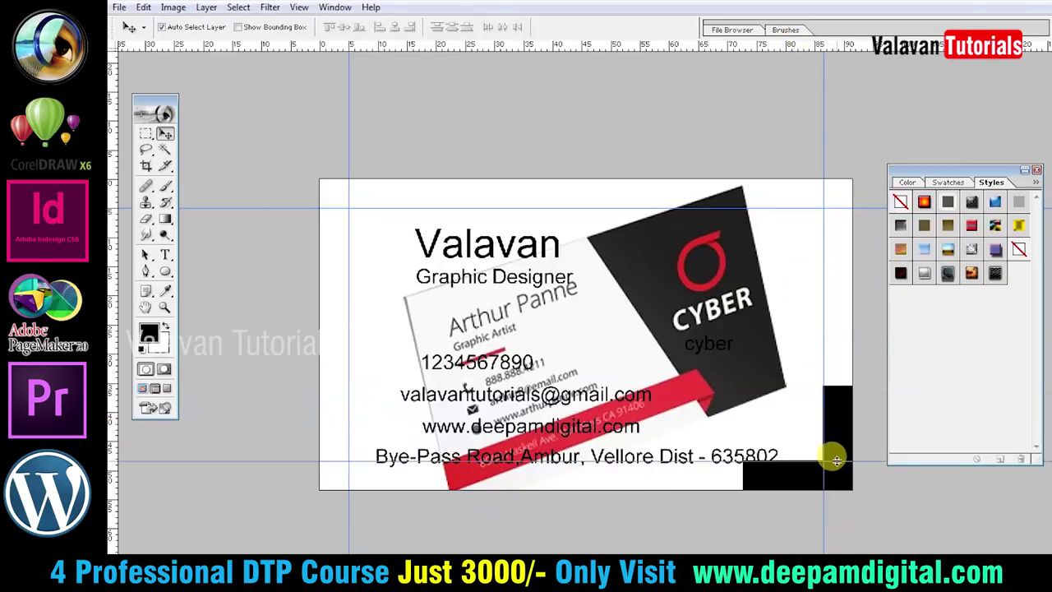
pyautogui.press('z')
pyautogui.moveTo(796, 435); pyautogui.dragTo(837, 487)
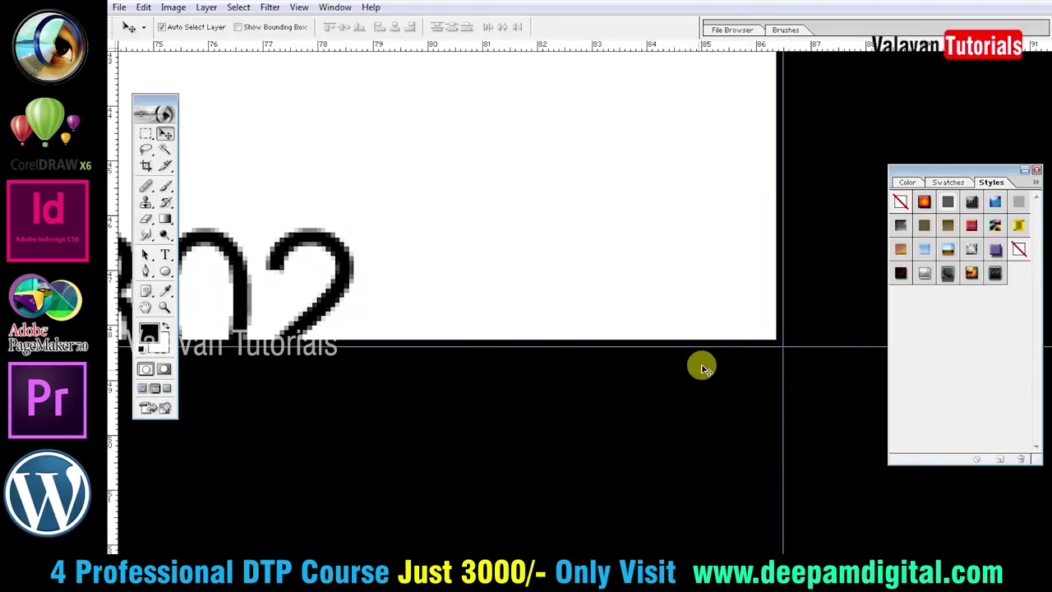
pyautogui.press('v')
pyautogui.moveTo(720, 339); pyautogui.dragTo(779, 356)
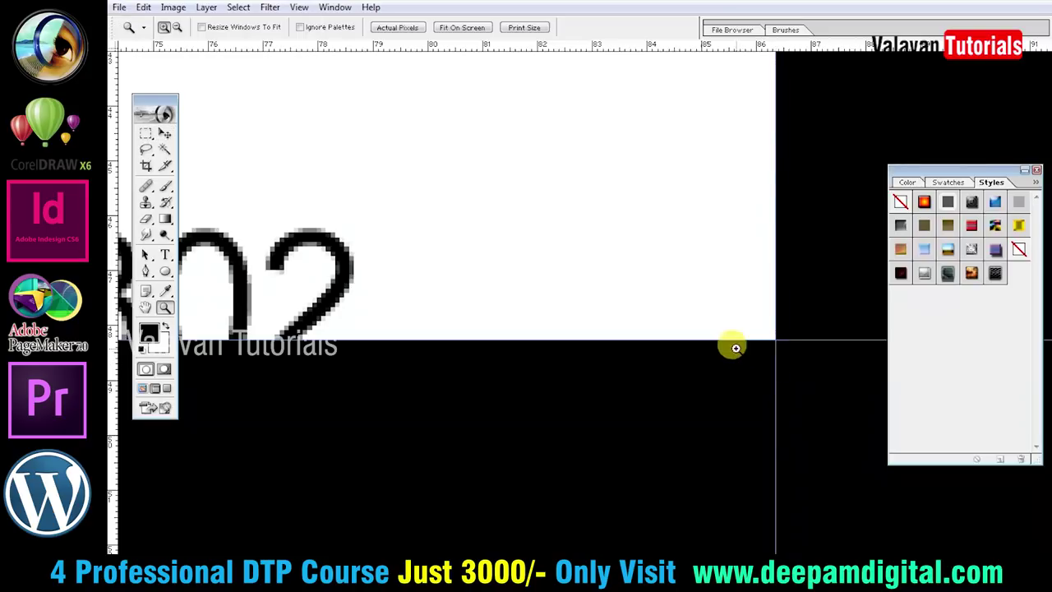
pyautogui.press('z')
pyautogui.hotkey('ctrl', '0')
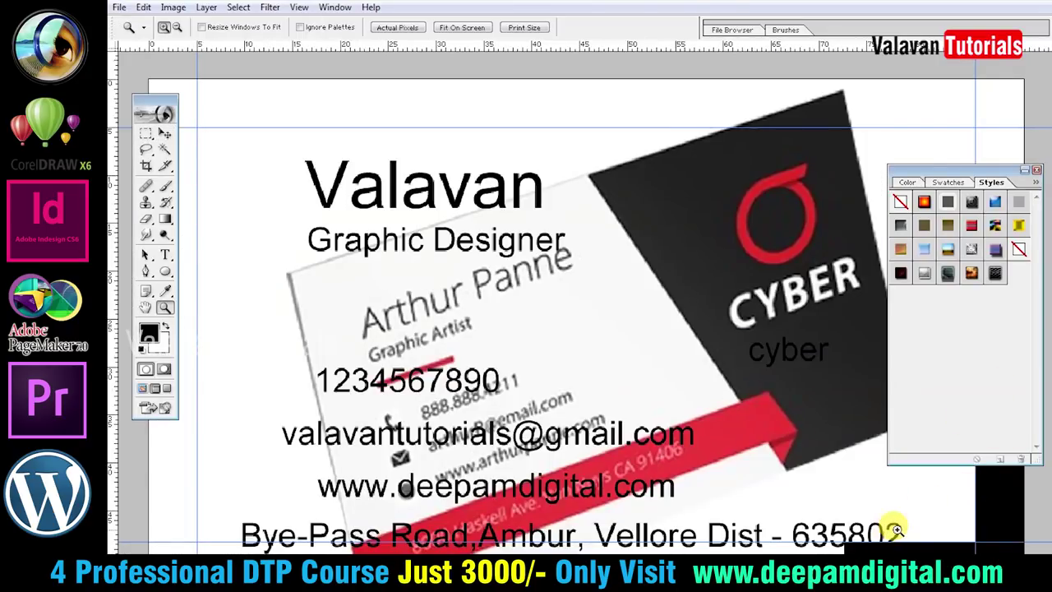
pyautogui.keyDown('alt'); pyautogui.click(895, 530); pyautogui.keyUp('alt')
# Move the black bracket up toward the logo, then delete it
pyautogui.press('v')
pyautogui.click(327, 7)
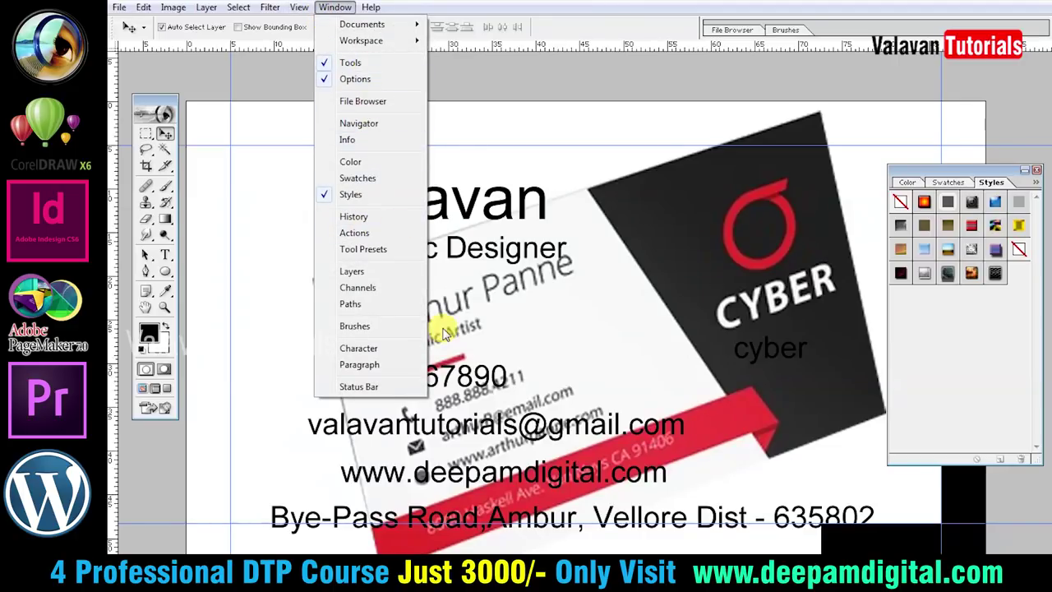
pyautogui.click(540, 449)
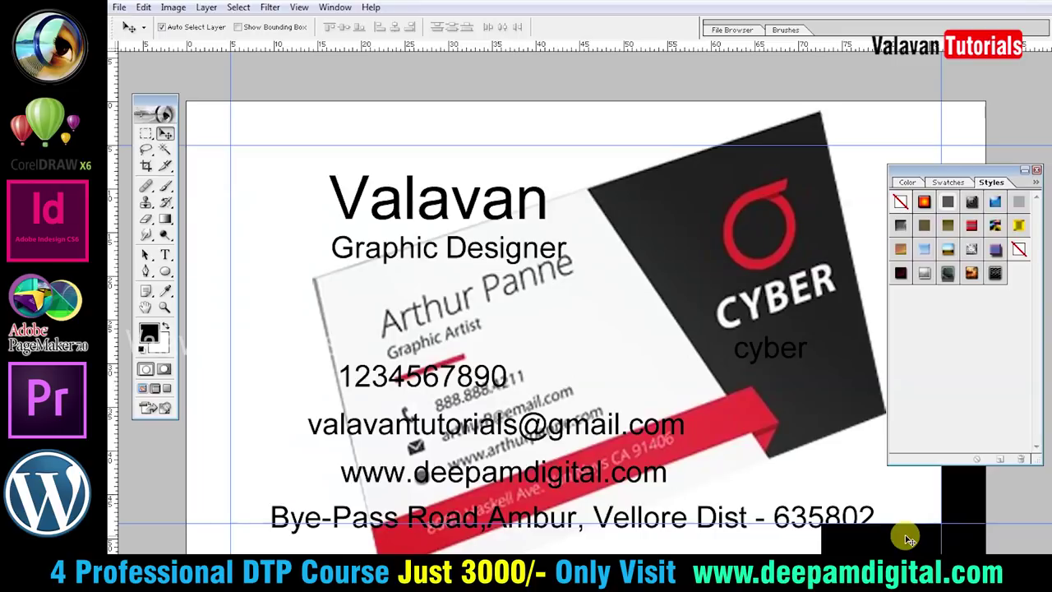
pyautogui.moveTo(908, 538); pyautogui.dragTo(756, 382)
pyautogui.hotkey('alt', 'l')
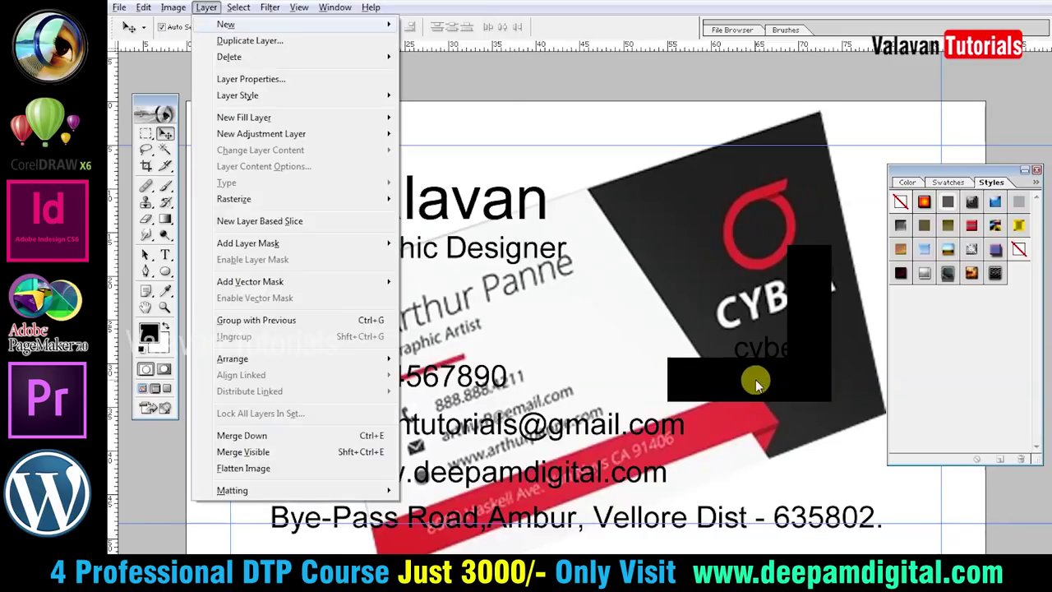
pyautogui.press('Delete')
# Select the reference photo layer from the canvas layer list
pyautogui.press('z')
pyautogui.keyDown('alt'); pyautogui.click(664, 318); pyautogui.keyUp('alt')
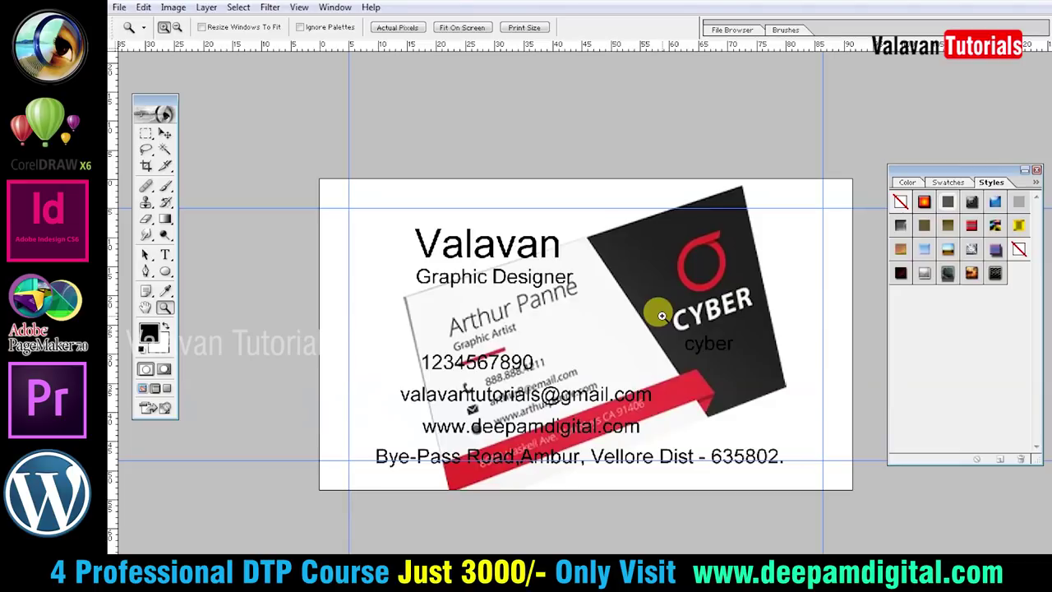
pyautogui.press('v')
pyautogui.rightClick(608, 339)
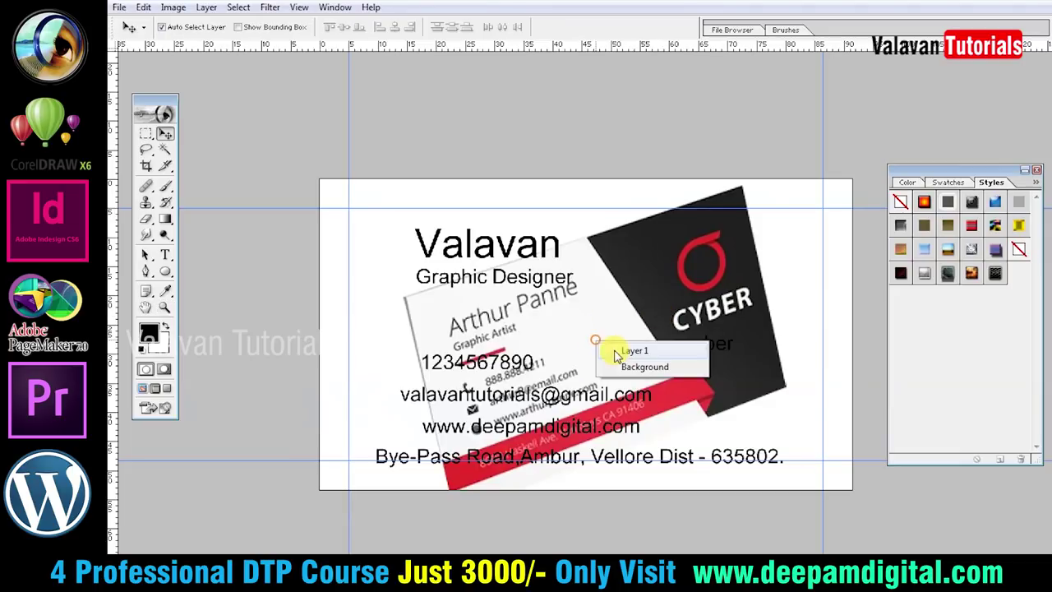
pyautogui.click(624, 343)
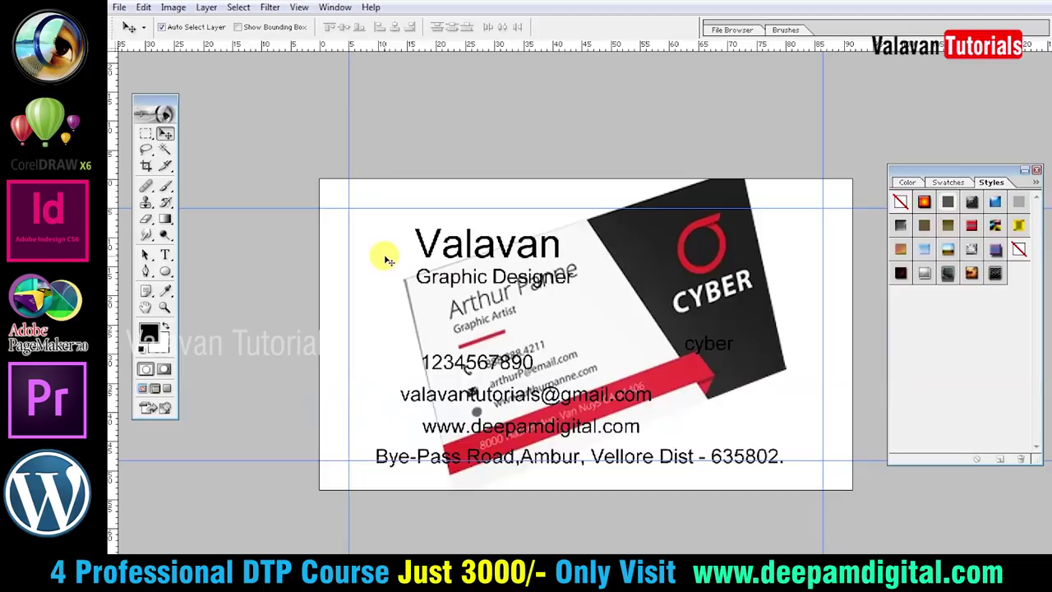
# Shift the reference card photo slightly right and up, nudging it back a touch left
pyautogui.press('i')
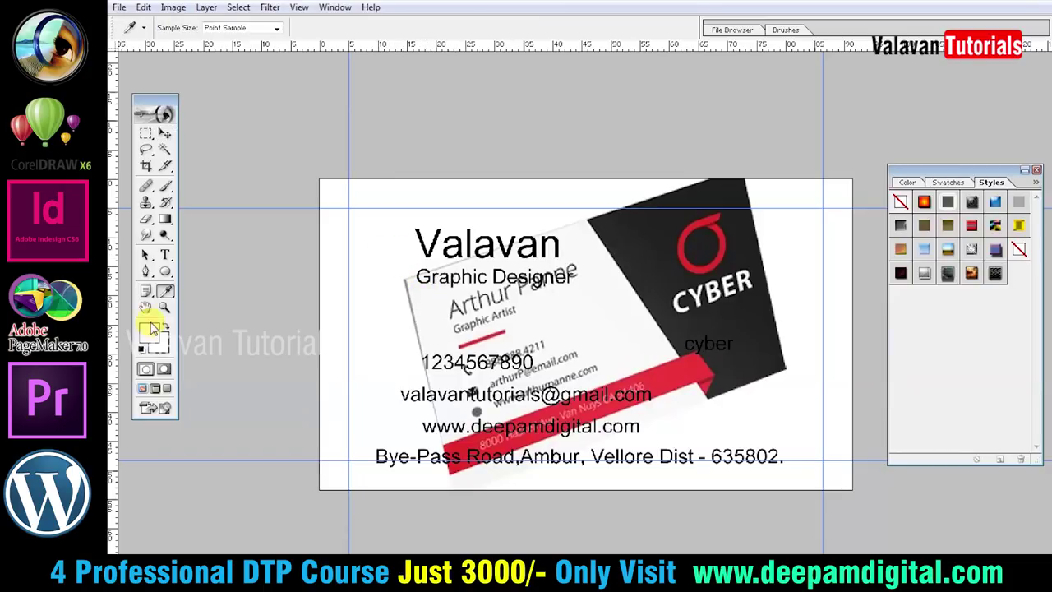
pyautogui.click(164, 133)
pyautogui.rightClick(409, 201)
pyautogui.click(430, 209)
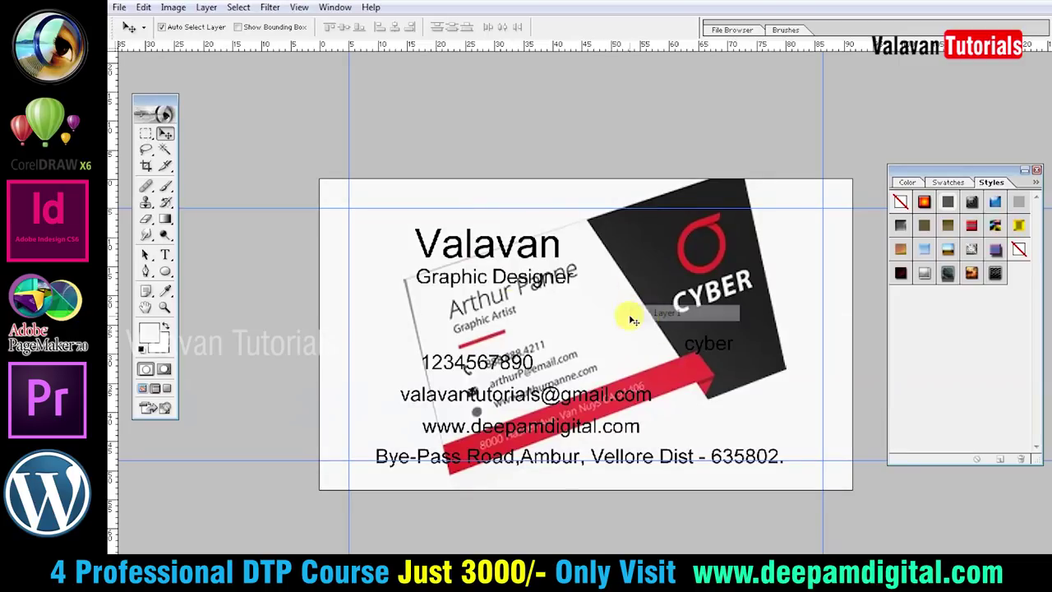
pyautogui.moveTo(629, 302); pyautogui.dragTo(651, 309)
pyautogui.press('Left')
pyautogui.press('Left')
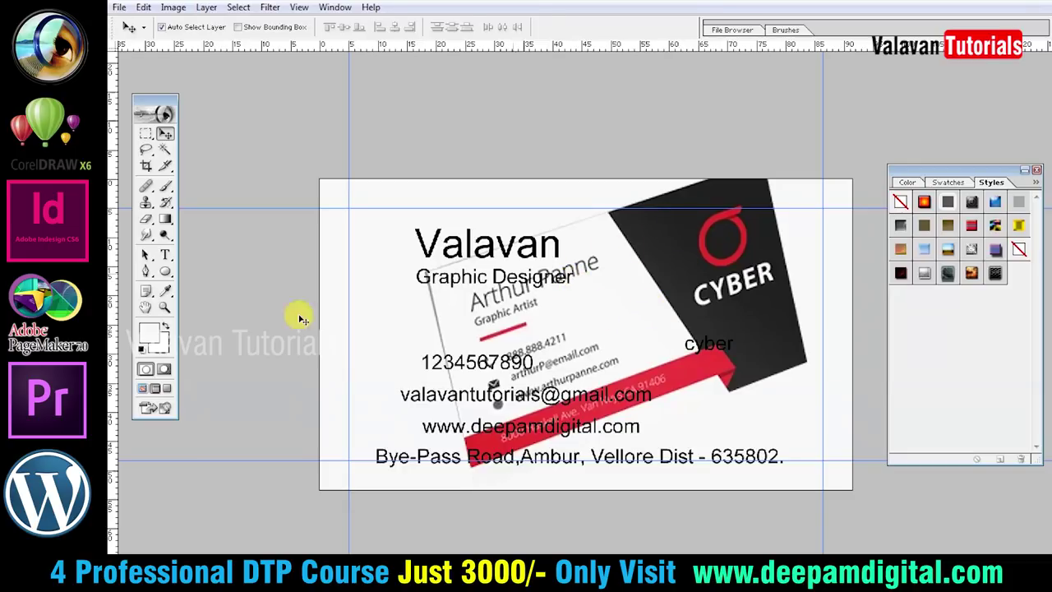
# Sample the photo's black panel as the foreground colour, dark grey 222222
pyautogui.click(148, 335)
pyautogui.click(764, 298)
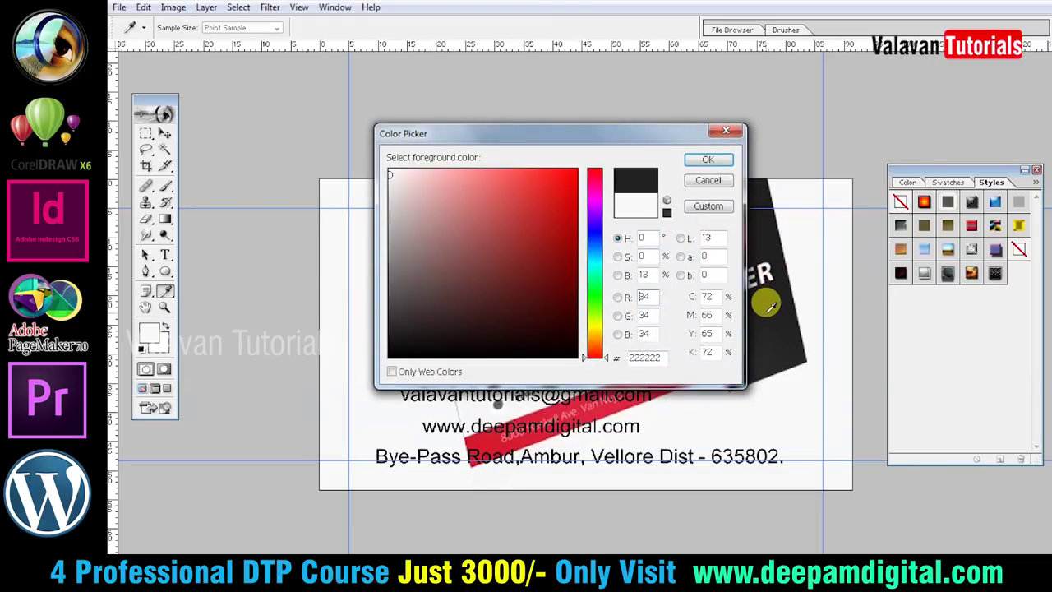
pyautogui.click(712, 160)
pyautogui.press('v')
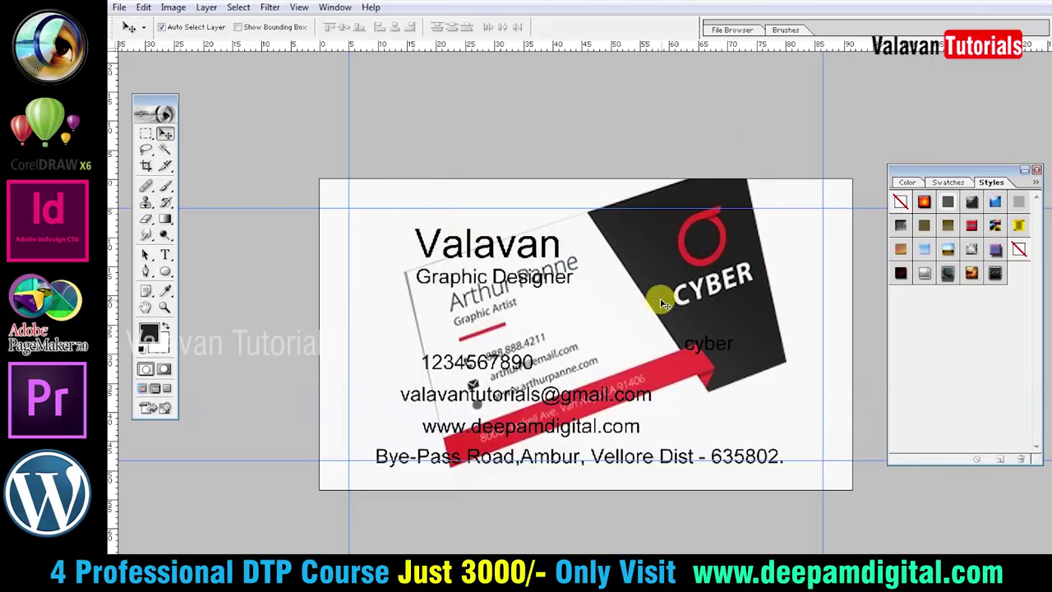
# Outline a slanted-edge panel on the card's right side and fill it dark grey on a new layer
pyautogui.press('p')
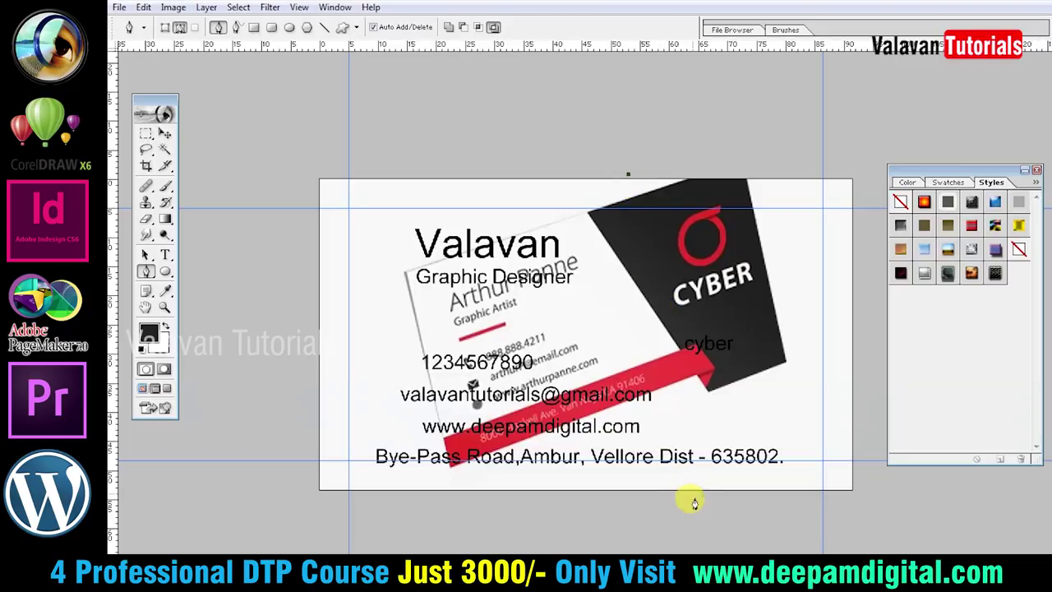
pyautogui.moveTo(718, 512); pyautogui.dragTo(744, 513)
pyautogui.click(886, 532)
pyautogui.click(873, 141)
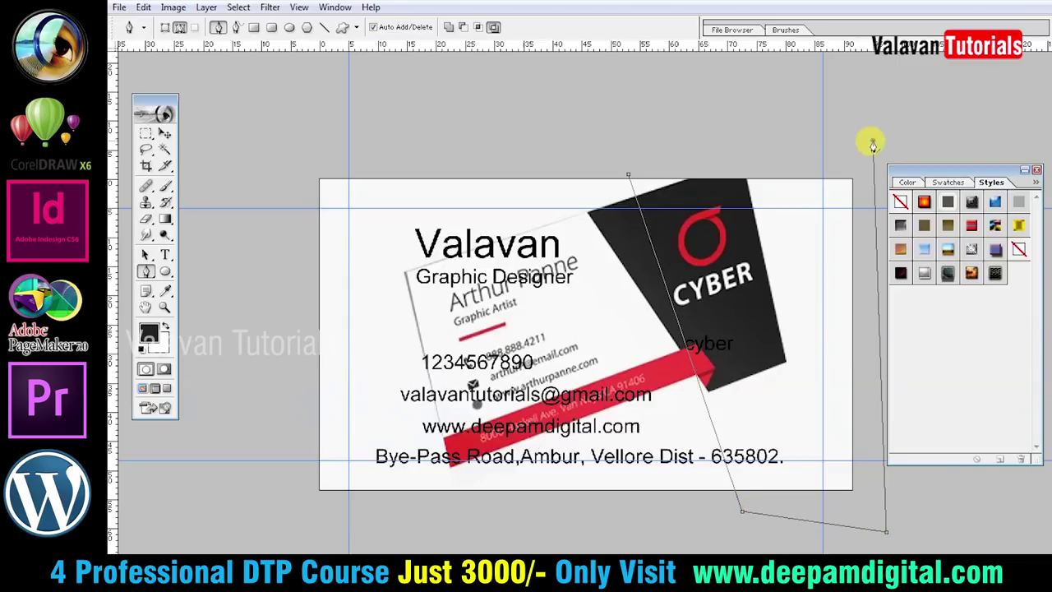
pyautogui.click(626, 176)
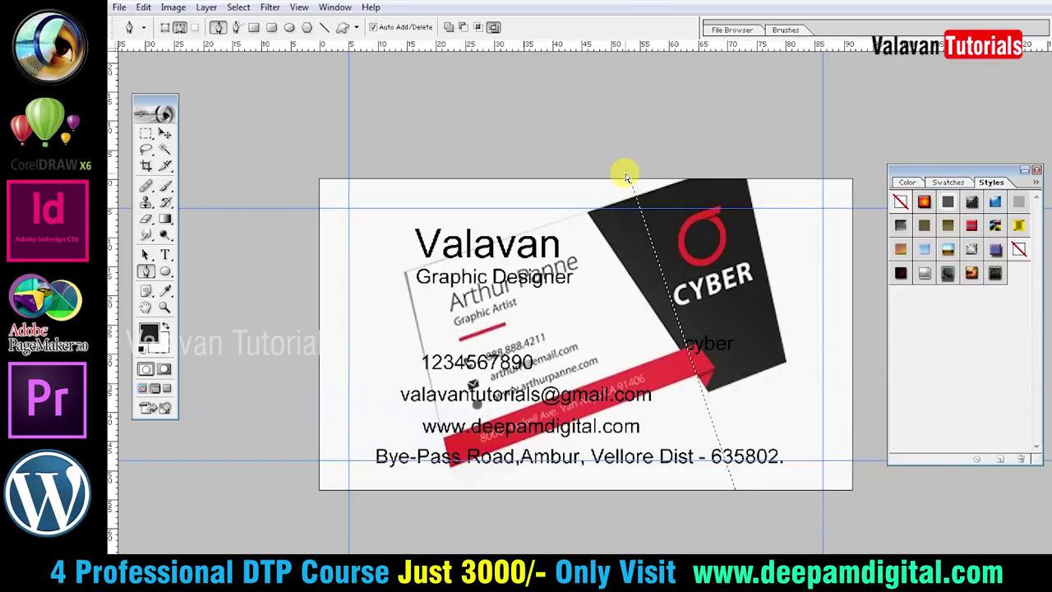
pyautogui.hotkey('ctrl', 'shift', 'n')
pyautogui.press('Return')
pyautogui.hotkey('alt', 'BackSpace')
pyautogui.press('v')
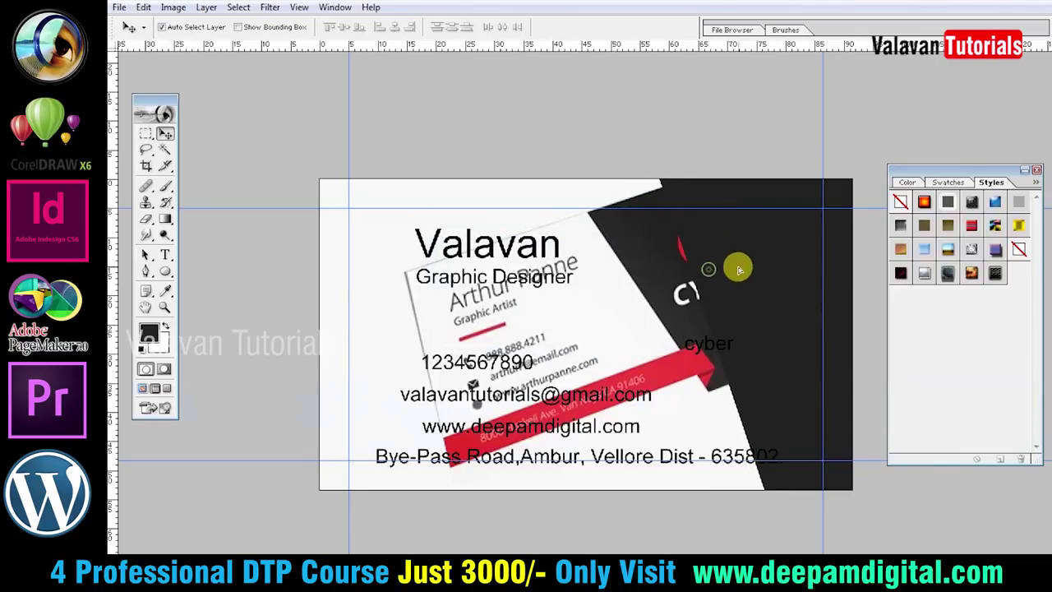
# Set the Valavan name in the heavy condensed Swis721 BlkCn BT font
pyautogui.press('t')
pyautogui.doubleClick(482, 239)
pyautogui.click(241, 28)
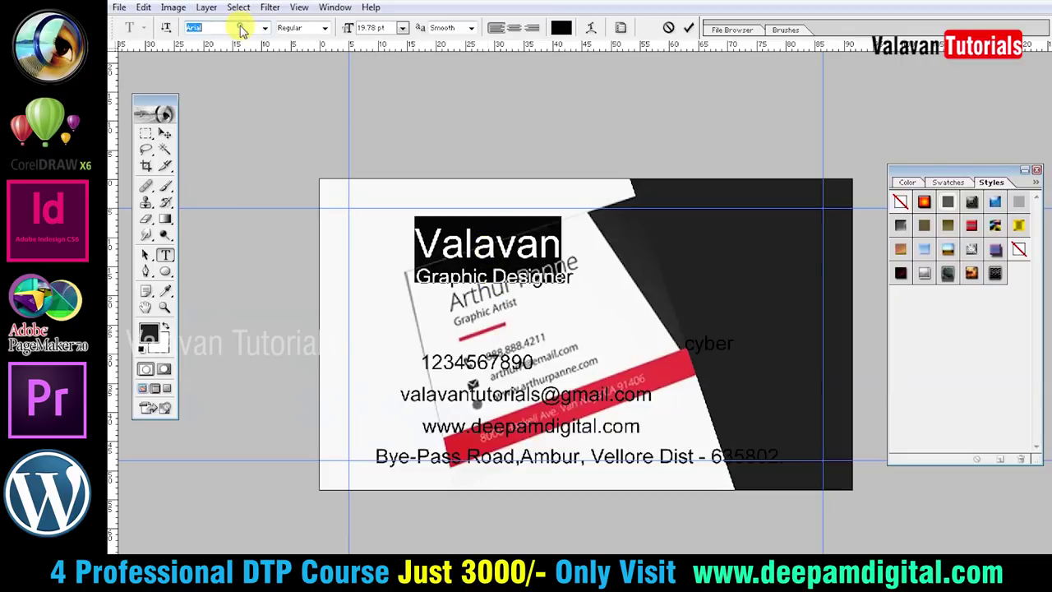
pyautogui.press('Up')
pyautogui.press('Down')
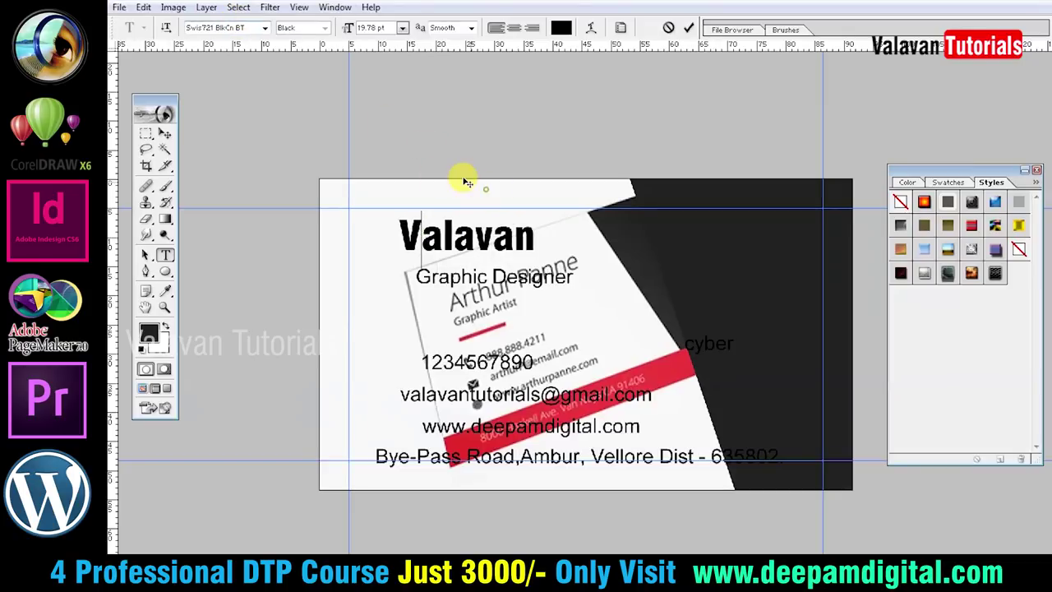
# Move Valavan up-left with Graphic Designer placed just beneath it
pyautogui.moveTo(465, 189); pyautogui.dragTo(433, 177)
pyautogui.click(469, 262)
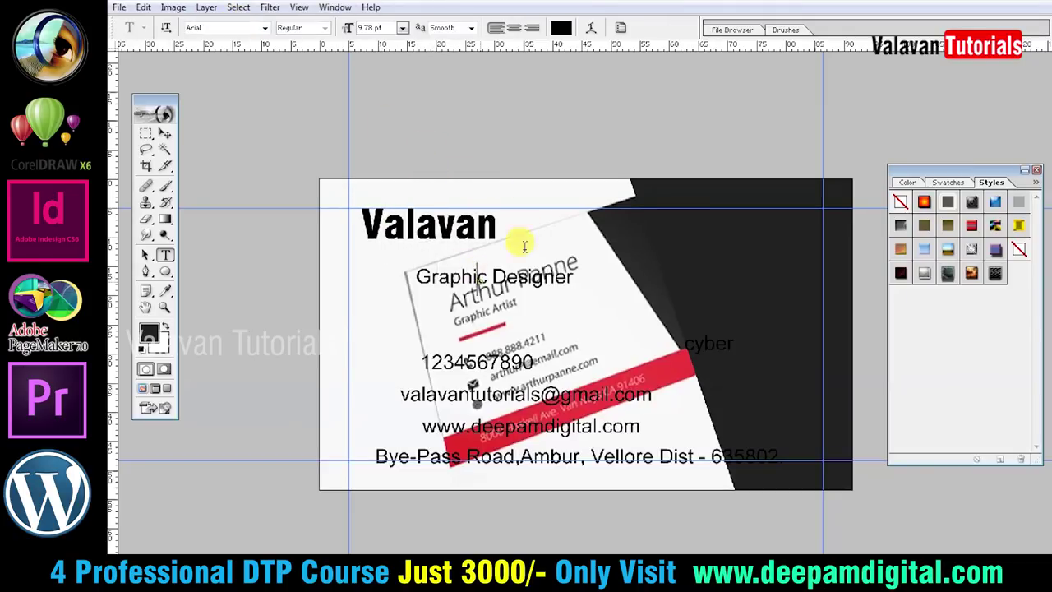
pyautogui.moveTo(521, 244); pyautogui.dragTo(482, 227)
pyautogui.hotkey('ctrl', 'Return')
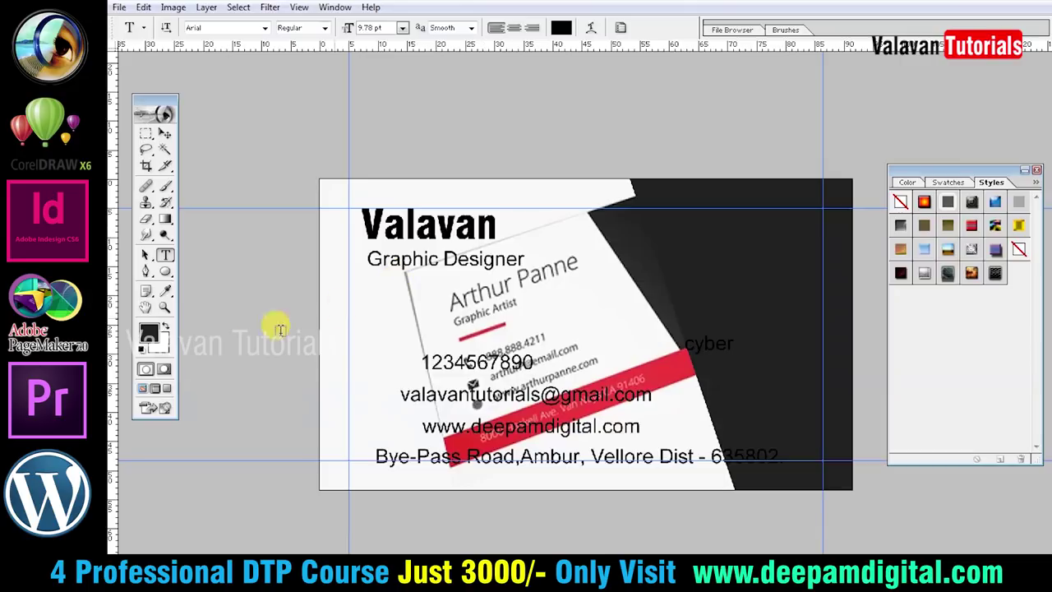
# Add a vertical guide at the card's left margin and snap Valavan's left edge onto it
pyautogui.moveTo(113, 338); pyautogui.dragTo(366, 281)
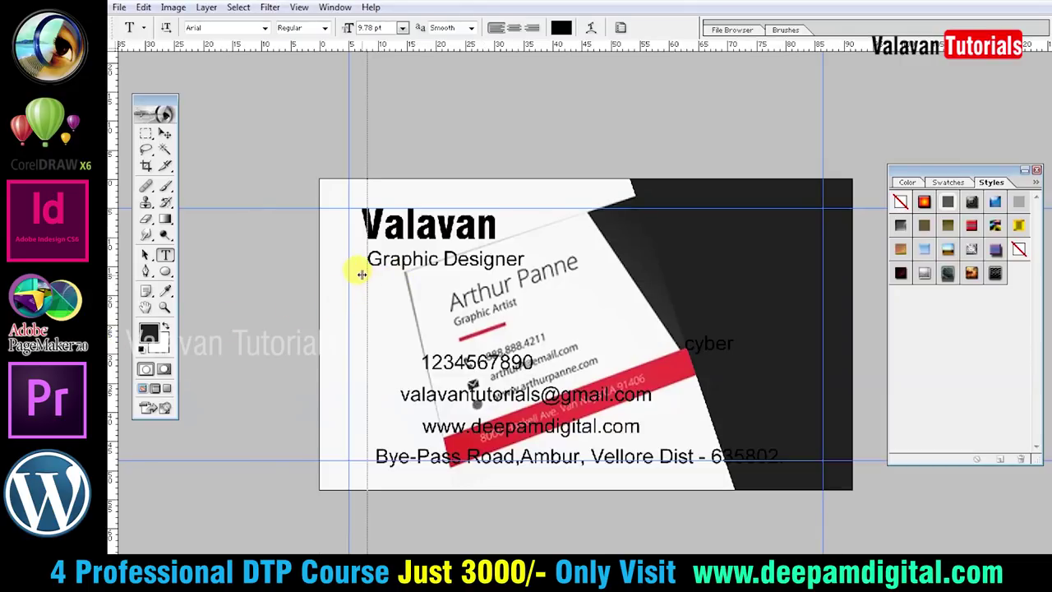
pyautogui.keyDown('ctrl'); pyautogui.click(442, 258); pyautogui.keyUp('ctrl')
pyautogui.click(421, 206)
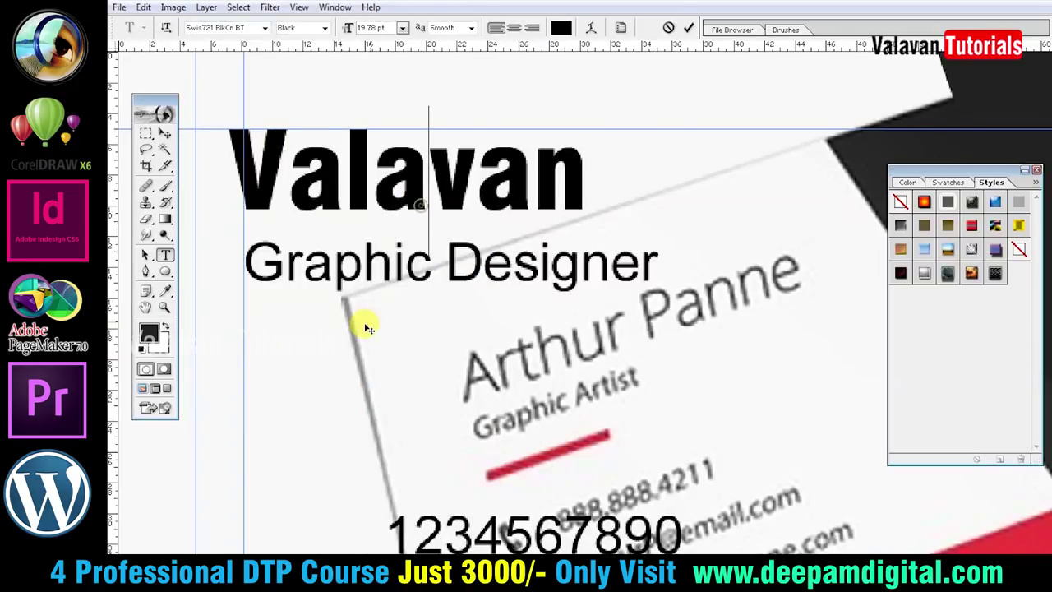
pyautogui.moveTo(368, 328); pyautogui.dragTo(387, 324)
pyautogui.hotkey('ctrl', 'Return')
pyautogui.hotkey('ctrl', '-')
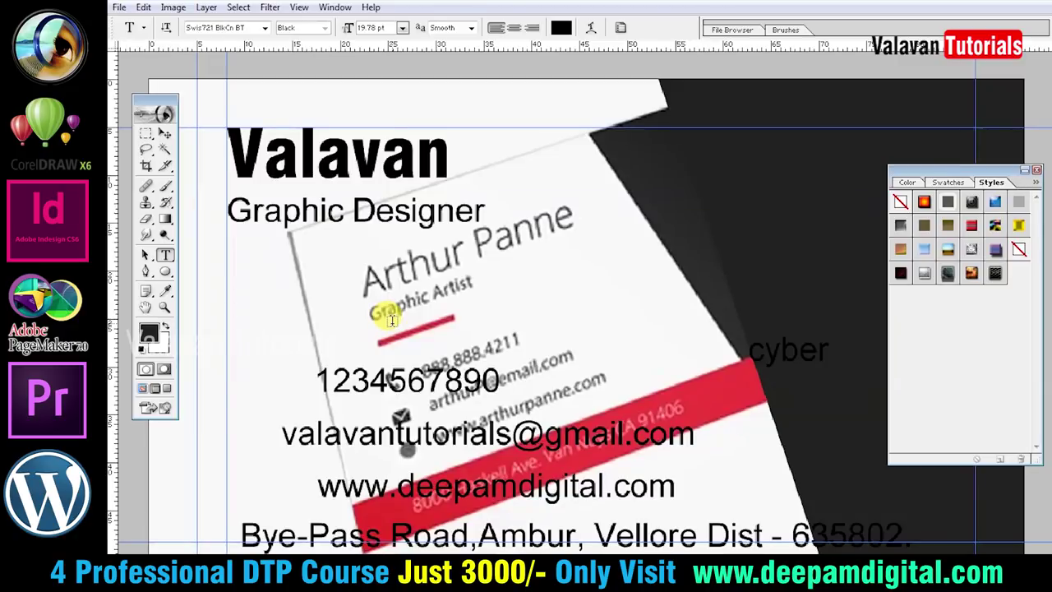
pyautogui.hotkey('ctrl', '-')
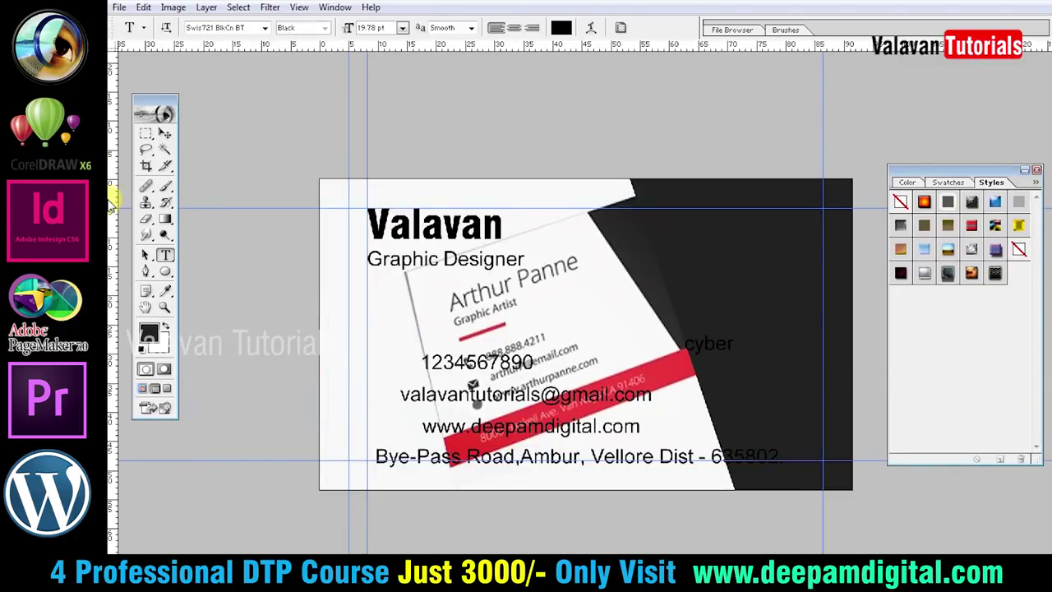
pyautogui.click(145, 134)
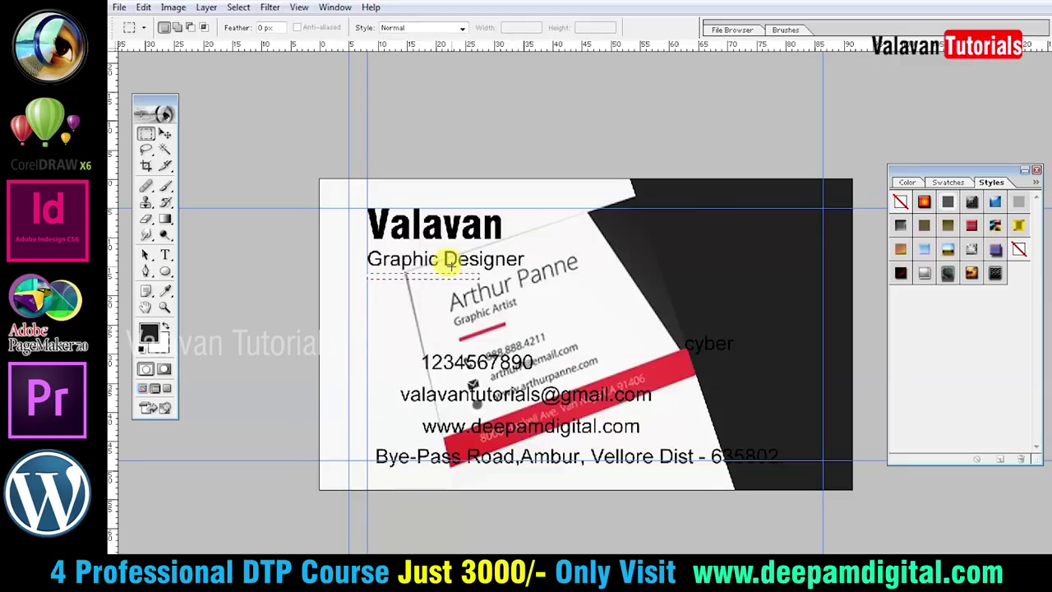
# Fill a red underline strip and position it under Graphic Designer
pyautogui.moveTo(467, 278); pyautogui.dragTo(478, 279)
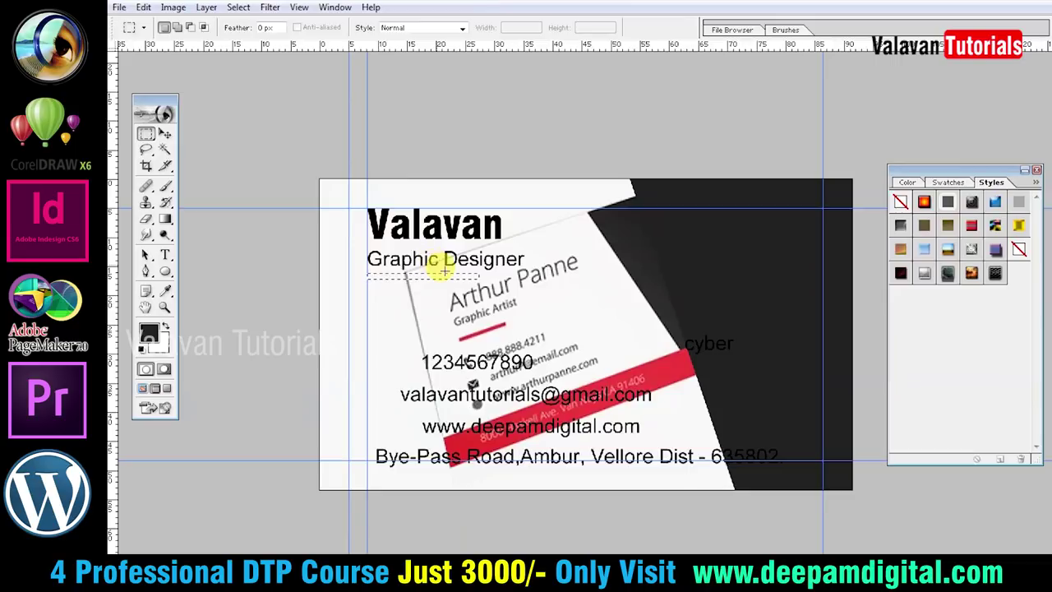
pyautogui.press('i')
pyautogui.hotkey('alt', 'BackSpace')
pyautogui.press('v')
pyautogui.hotkey('ctrl', '+')
pyautogui.moveTo(347, 273); pyautogui.dragTo(386, 269)
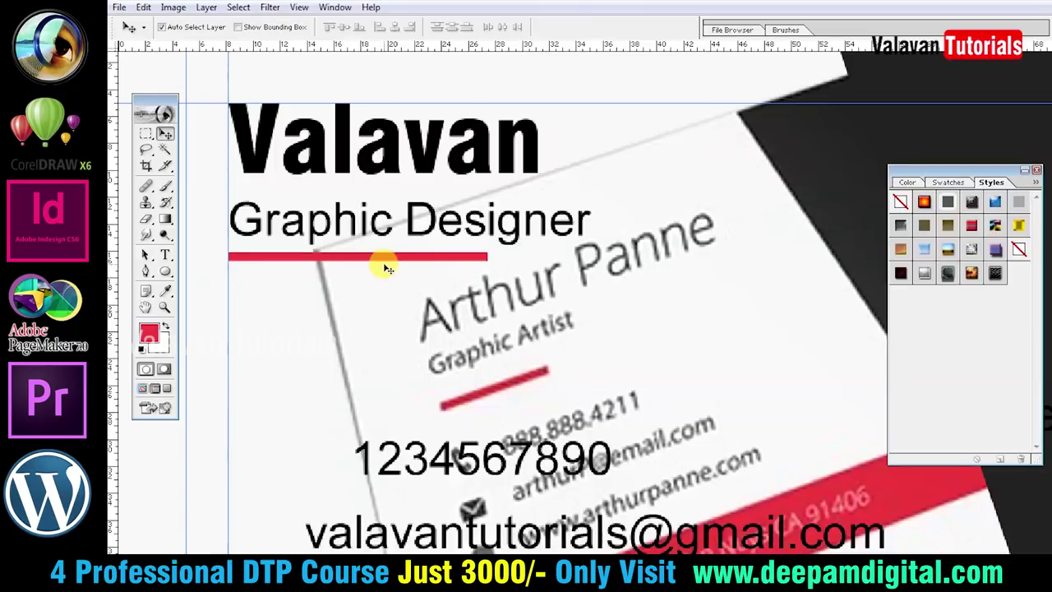
pyautogui.hotkey('ctrl', '-')
pyautogui.press('Tab')
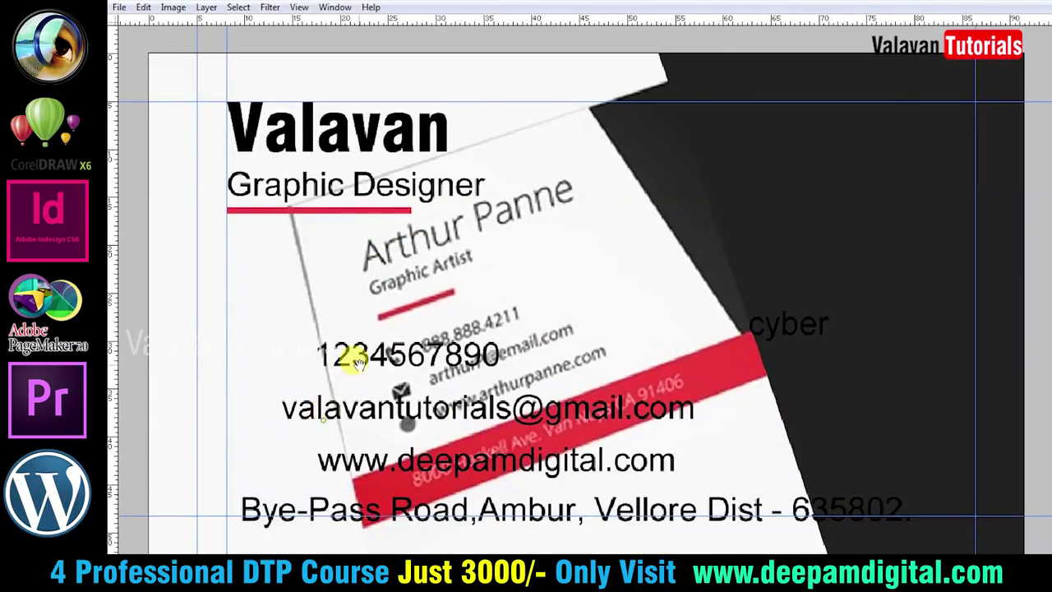
# Stack the phone, email, web and address lines up beneath Graphic Designer
pyautogui.moveTo(460, 327); pyautogui.dragTo(403, 240)
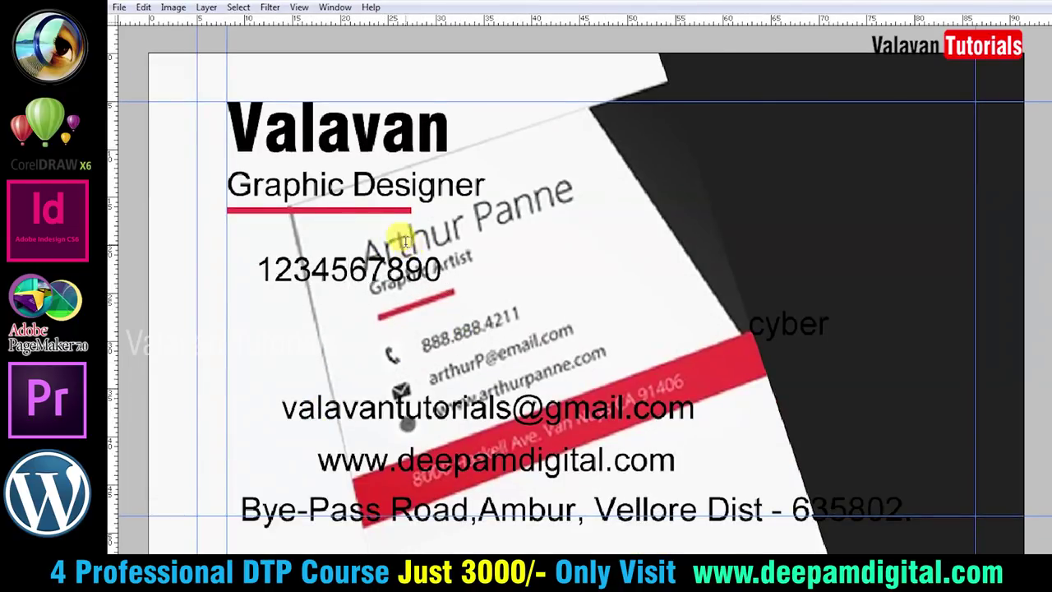
pyautogui.moveTo(416, 393); pyautogui.dragTo(394, 313)
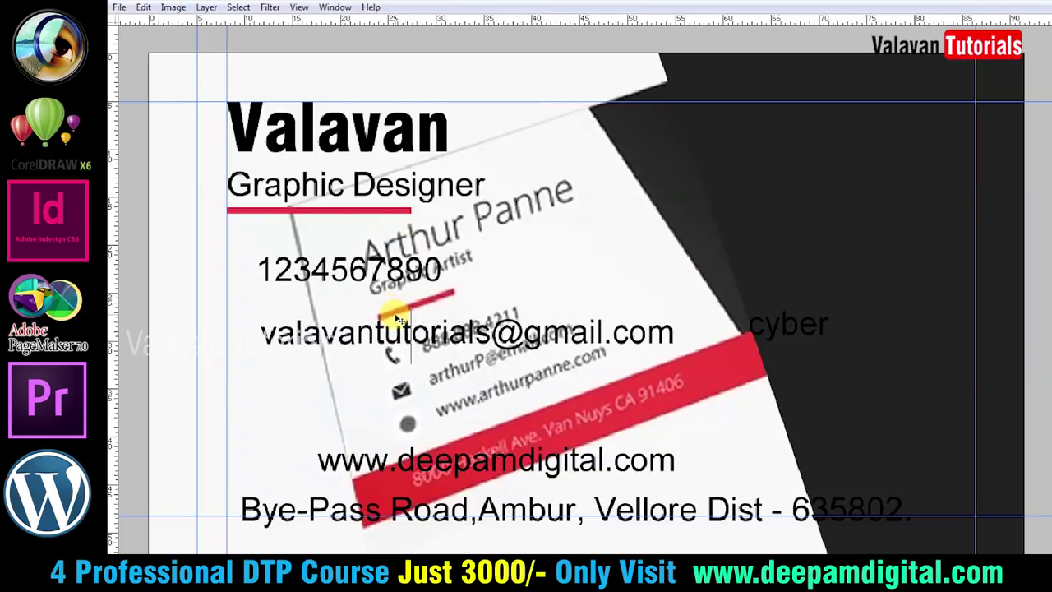
pyautogui.moveTo(406, 450); pyautogui.dragTo(357, 384)
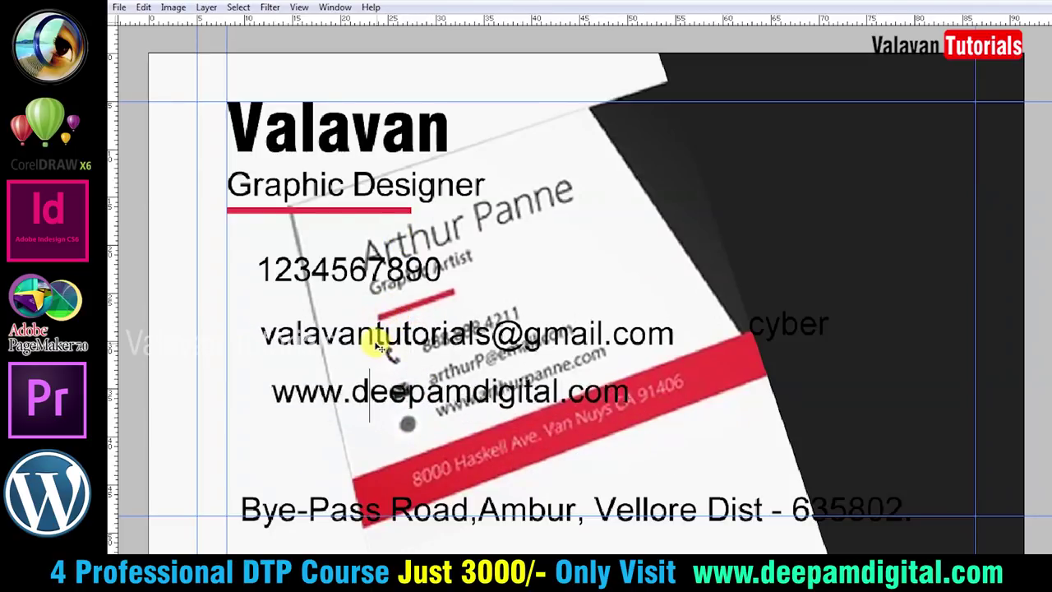
pyautogui.moveTo(416, 481); pyautogui.dragTo(403, 453)
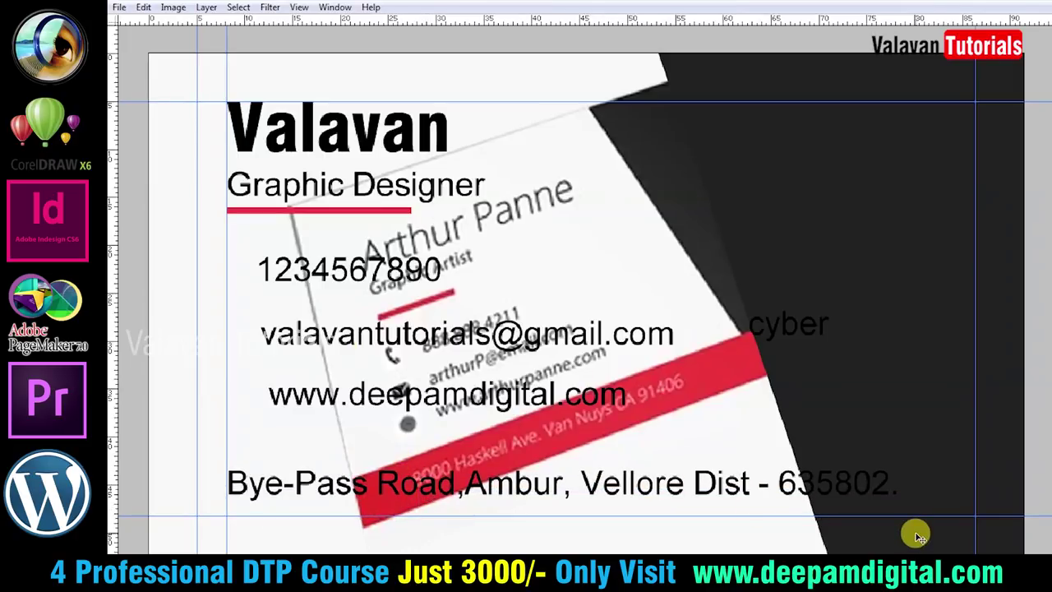
# Delete 'Dist' from the address so it reads Vellore - 635802
pyautogui.click(889, 488)
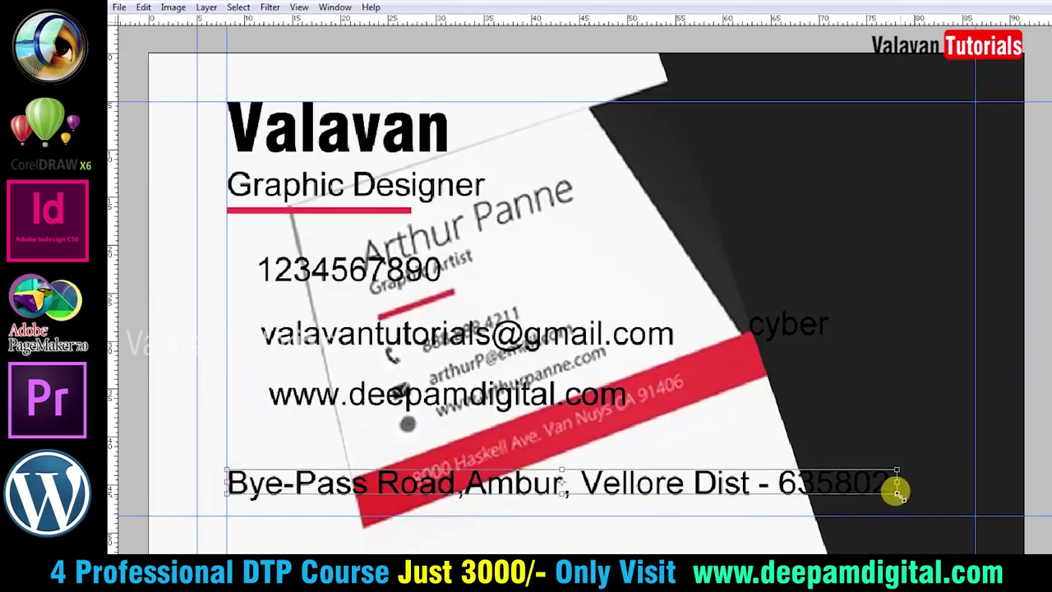
pyautogui.click(896, 493)
pyautogui.moveTo(690, 483); pyautogui.dragTo(751, 483)
pyautogui.press('BackSpace')
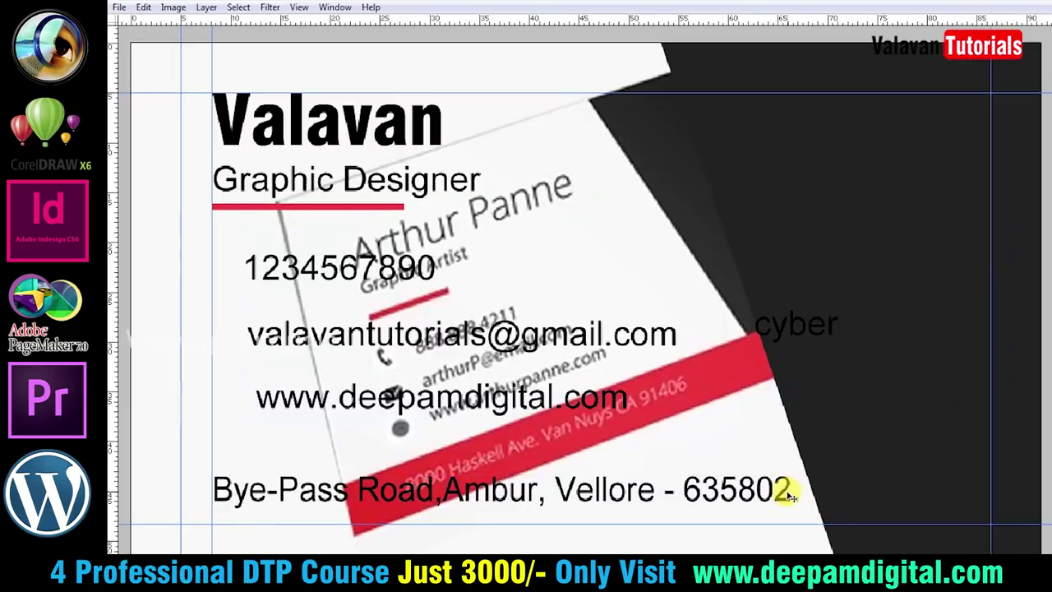
pyautogui.hotkey('ctrl', '-')
pyautogui.hotkey('ctrl', '-')
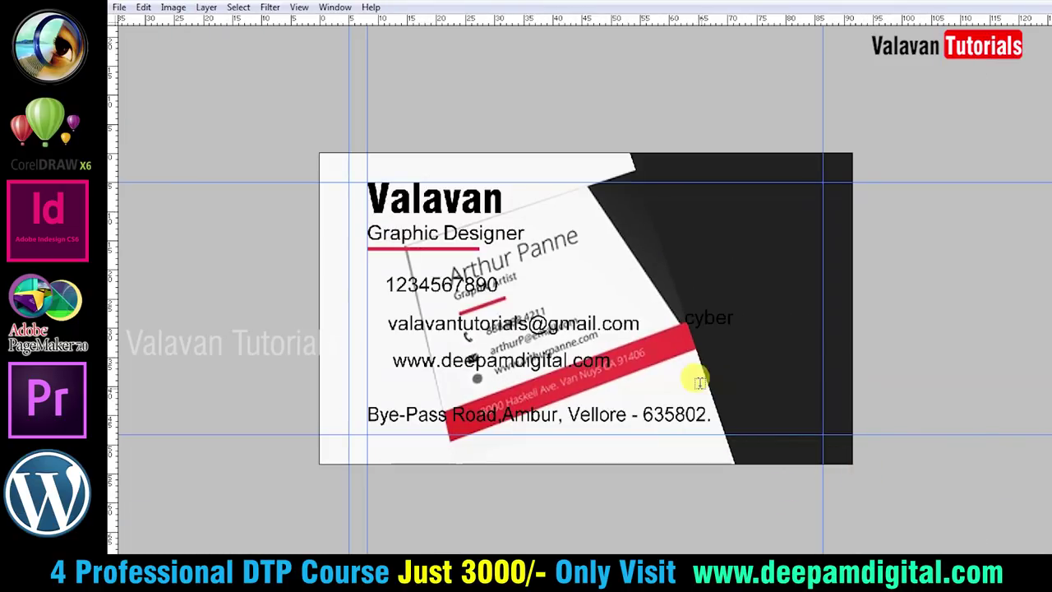
# Fill a red band on a new layer behind the address line, keeping the address text above it
pyautogui.moveTo(342, 396)
pyautogui.mouseDown()
pyautogui.moveTo(762, 423)
pyautogui.moveTo(751, 428)
pyautogui.mouseUp()
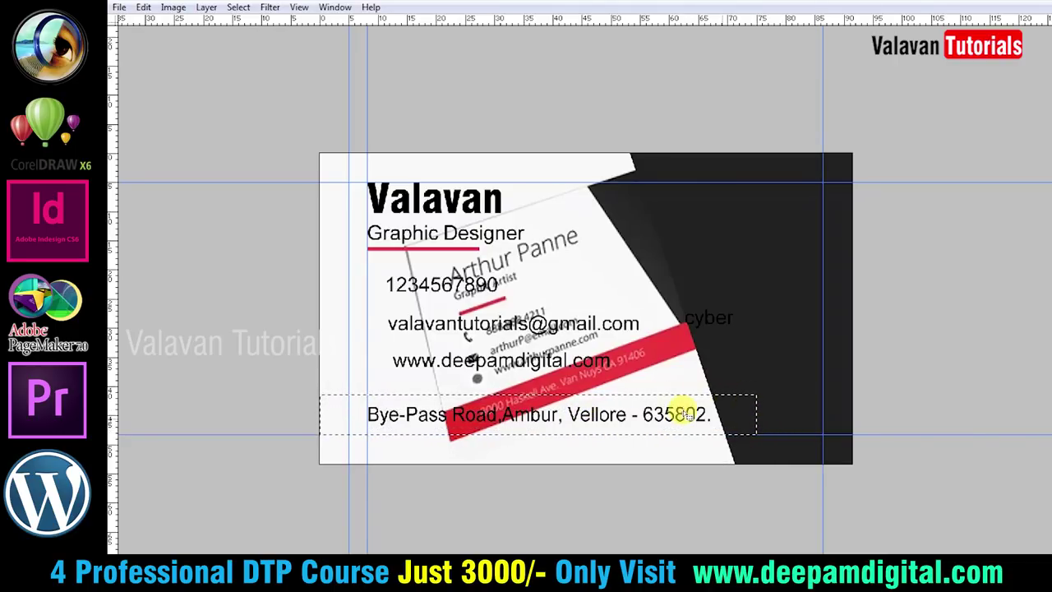
pyautogui.hotkey('ctrl', 'shift', 'n')
pyautogui.press('Return')
pyautogui.hotkey('alt', 'BackSpace')
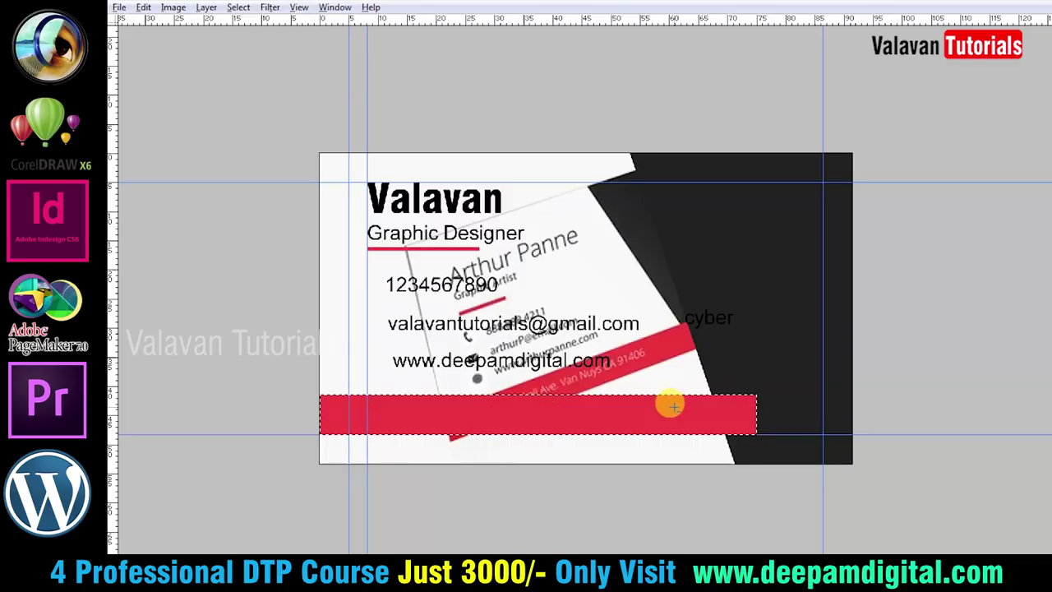
pyautogui.hotkey('ctrl', '[')
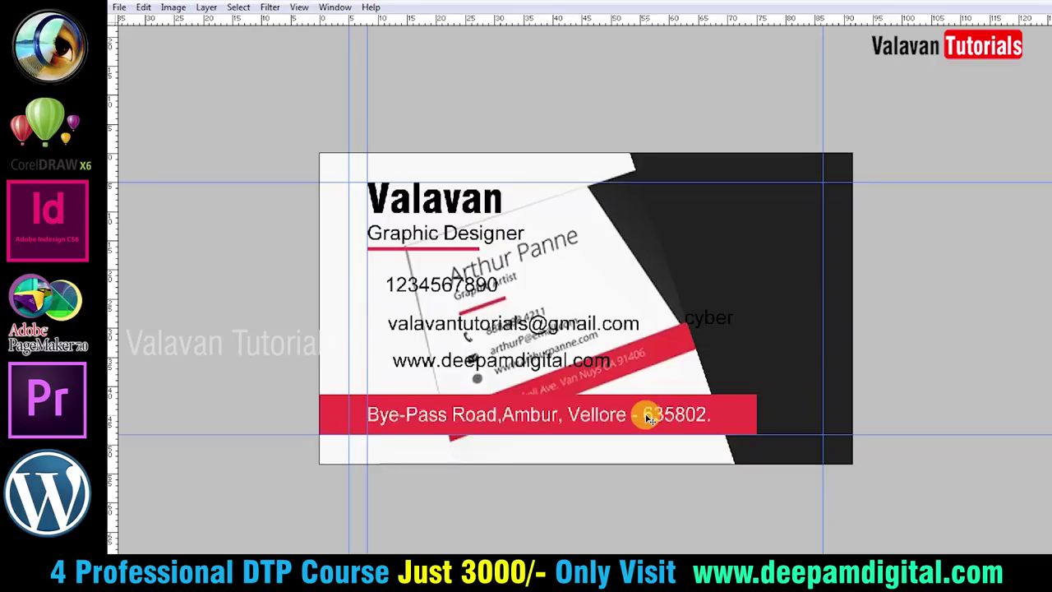
pyautogui.click(702, 414)
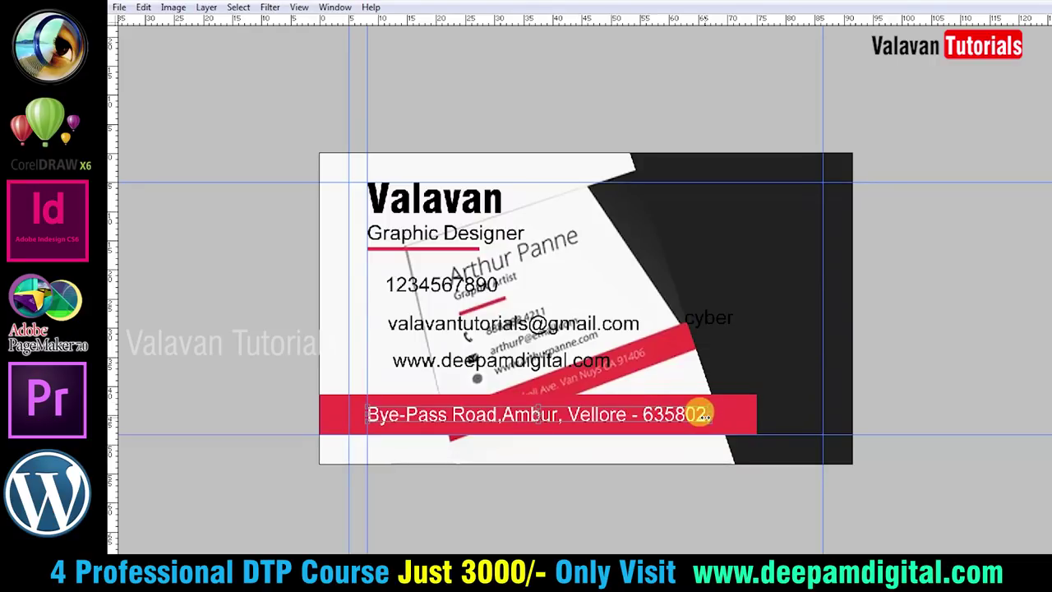
# Shift the reference photo left to reveal the CYBER card
pyautogui.click(734, 345)
pyautogui.moveTo(608, 258); pyautogui.dragTo(516, 266)
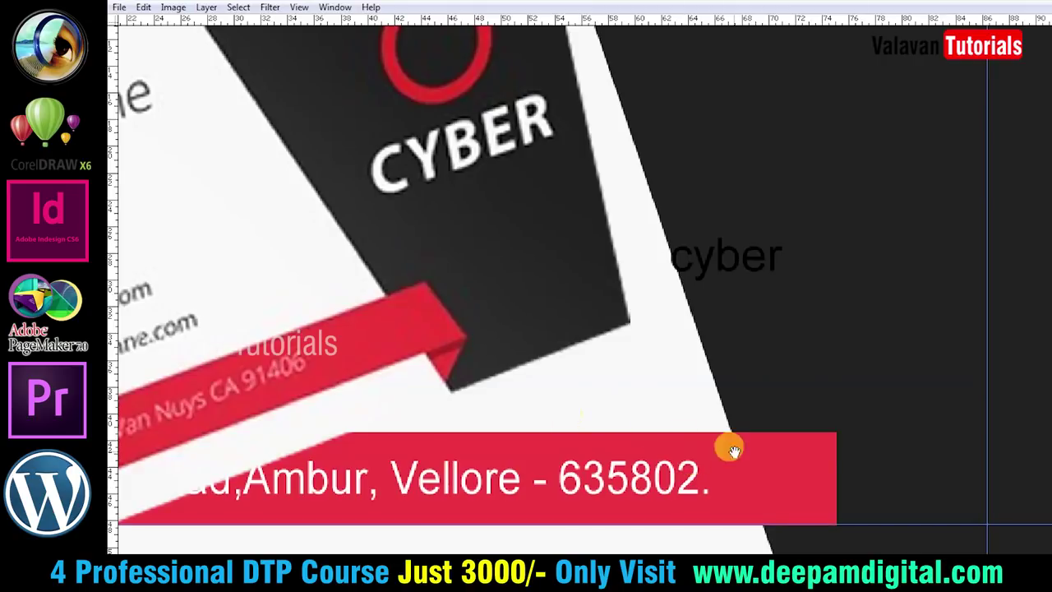
pyautogui.hotkey('ctrl', '0')
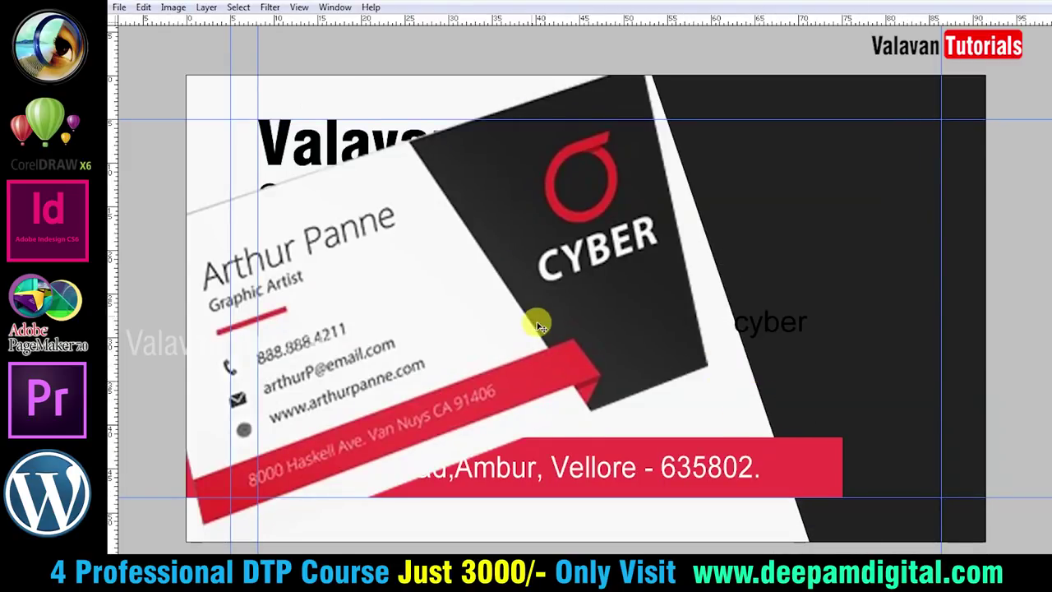
# Pick Layer 2, the dark background shape, from the canvas layer list with the card fitted in view
pyautogui.click(793, 394)
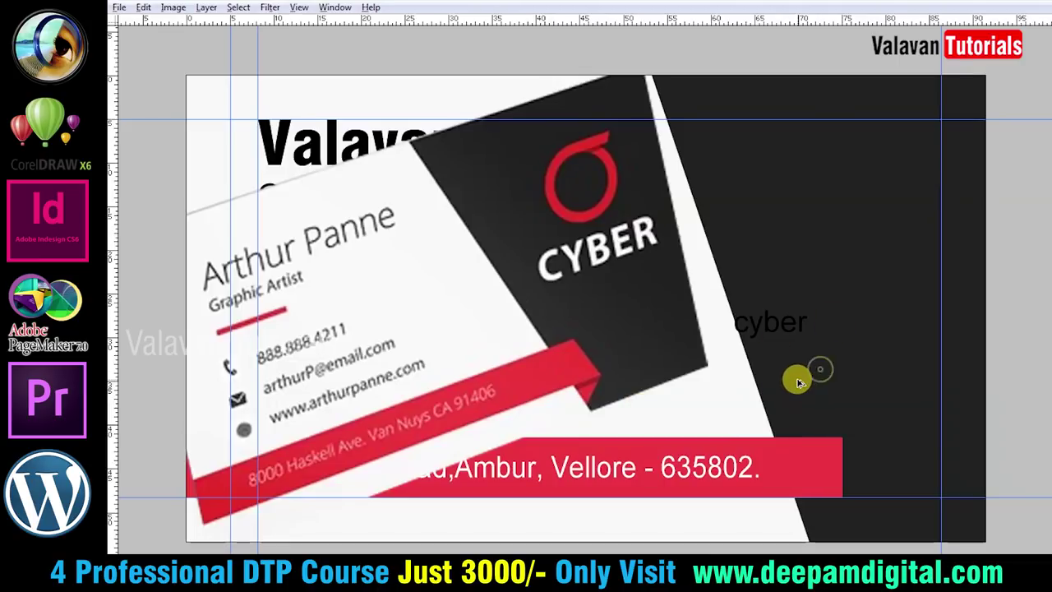
pyautogui.rightClick(820, 375)
pyautogui.click(869, 373)
pyautogui.rightClick(813, 303)
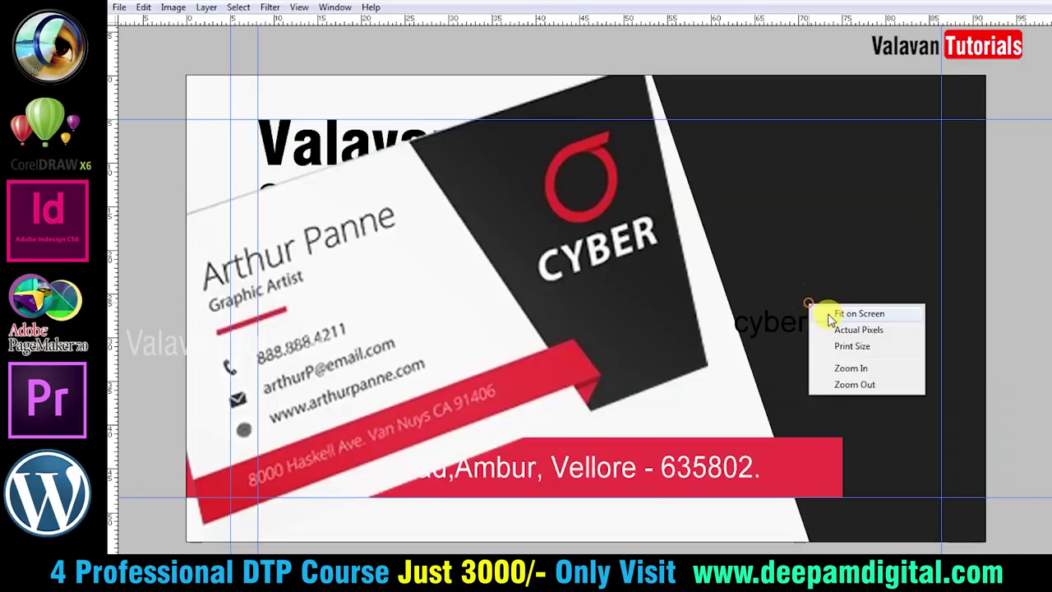
pyautogui.click(825, 308)
pyautogui.rightClick(770, 272)
pyautogui.click(786, 274)
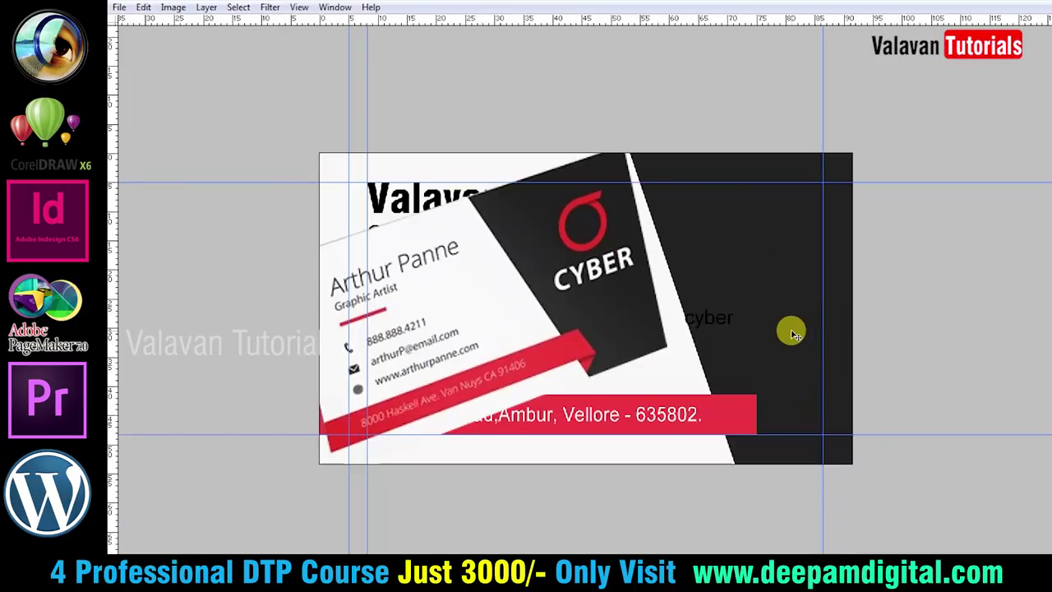
pyautogui.press('Tab')
pyautogui.rightClick(762, 302)
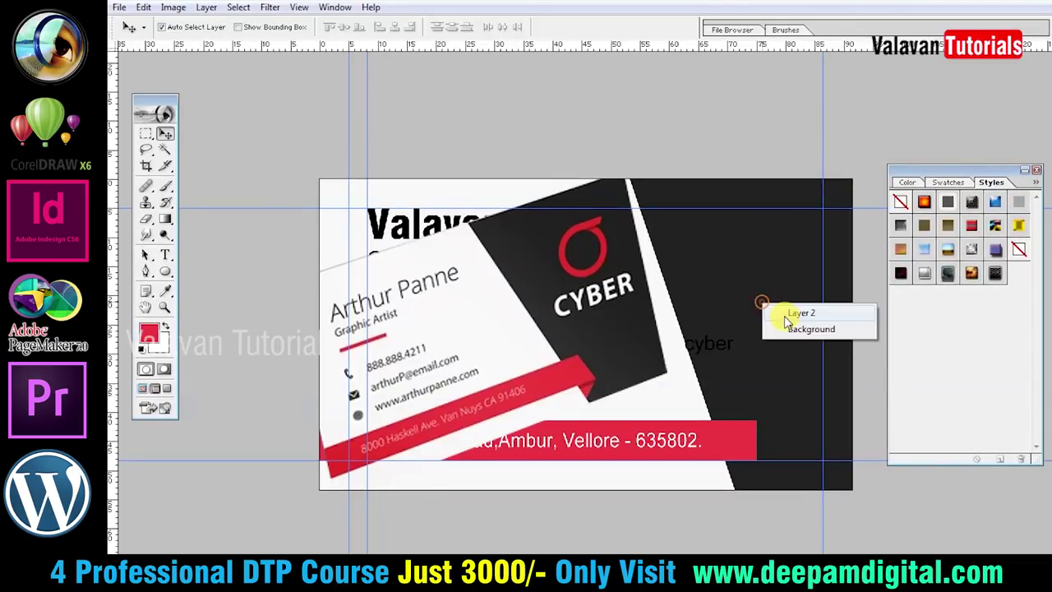
pyautogui.click(791, 313)
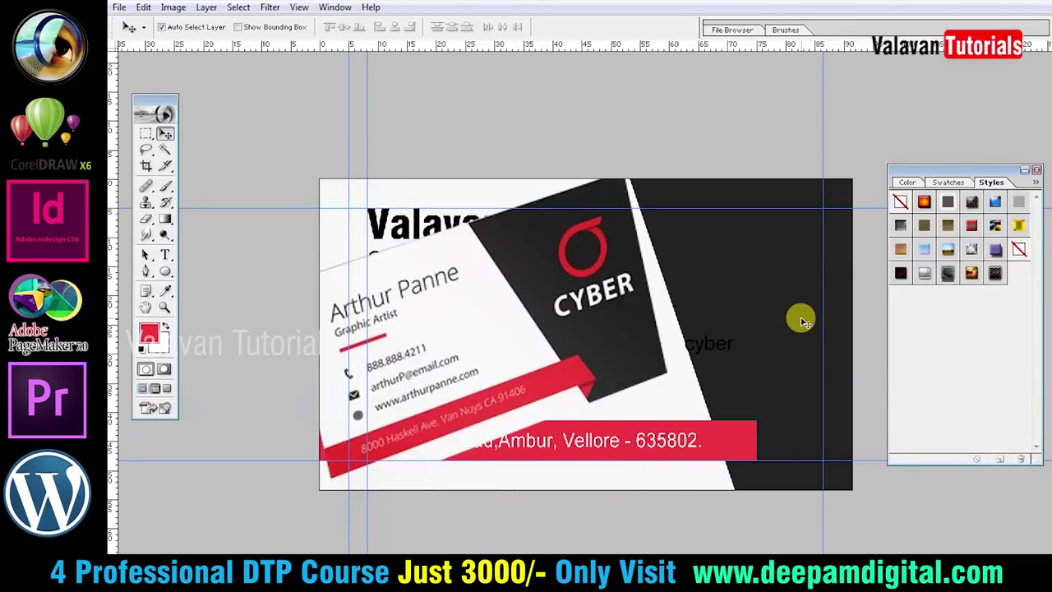
# Move the dark shape up-left, then fill a red rectangle and place it on the card's right part
pyautogui.moveTo(794, 316); pyautogui.dragTo(735, 313)
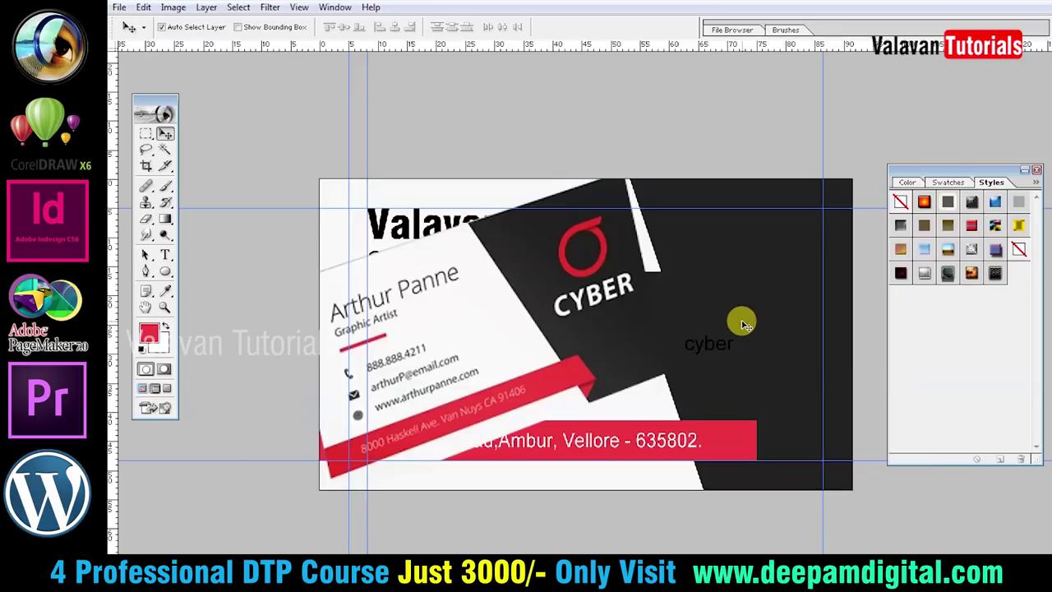
pyautogui.rightClick(828, 313)
pyautogui.click(863, 328)
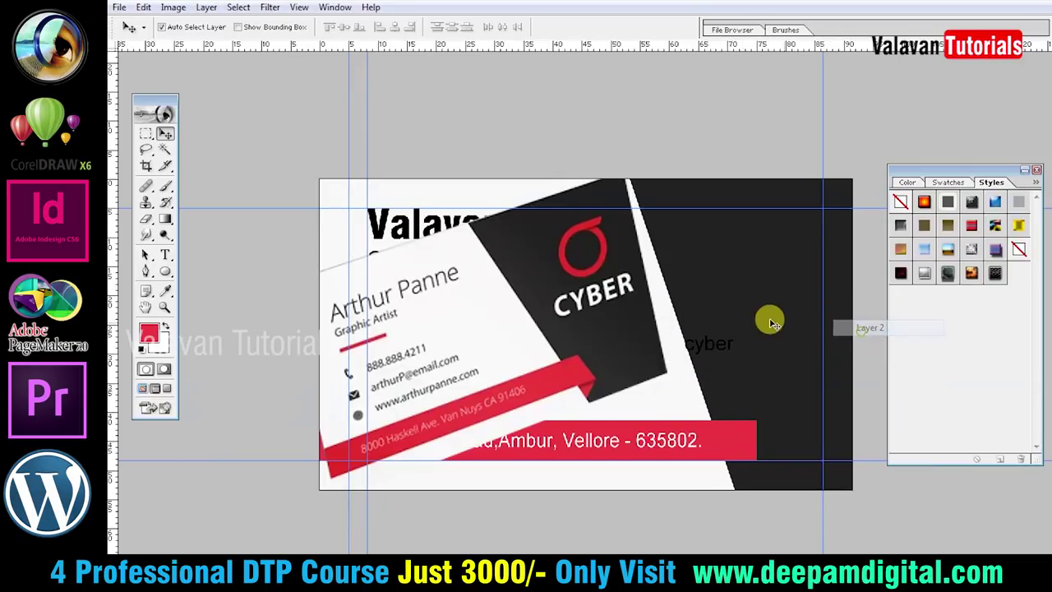
pyautogui.moveTo(772, 323); pyautogui.dragTo(687, 317)
pyautogui.hotkey('ctrl', 'z')
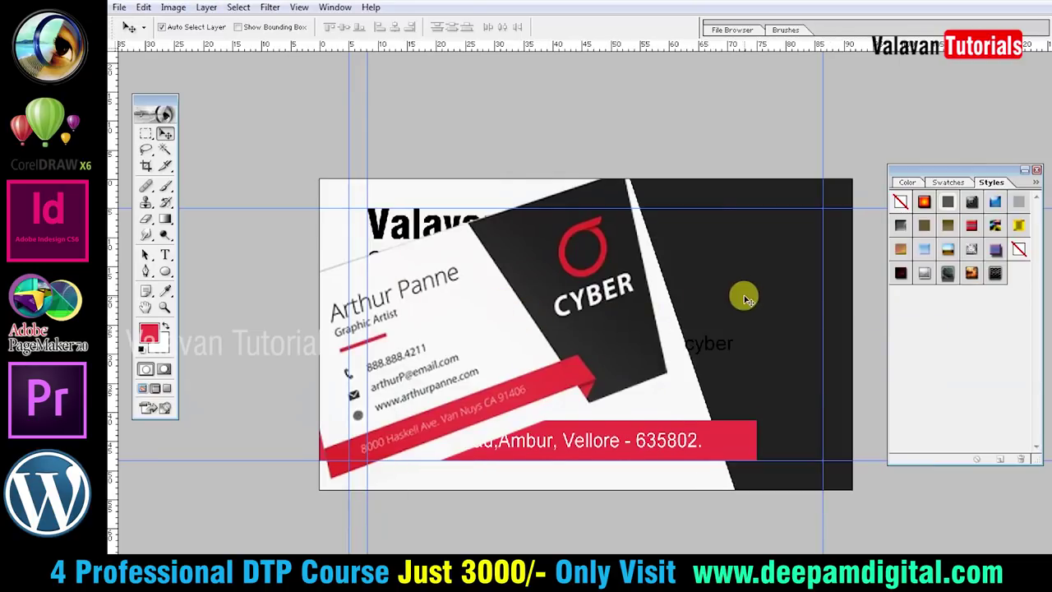
pyautogui.moveTo(769, 319); pyautogui.dragTo(662, 238)
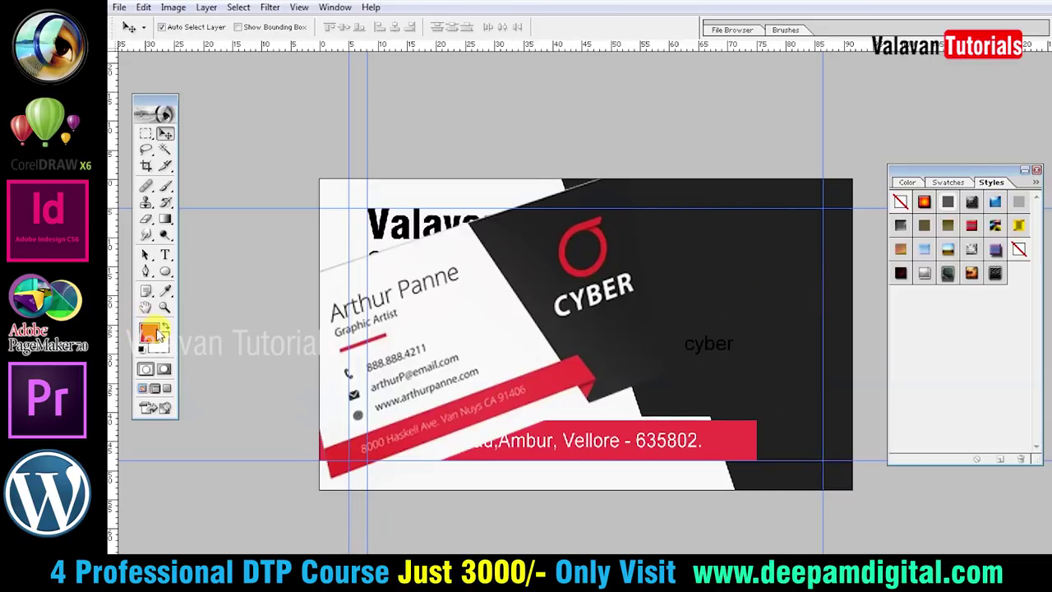
pyautogui.hotkey('alt', 'BackSpace')
pyautogui.moveTo(657, 321)
pyautogui.mouseDown()
pyautogui.moveTo(805, 305)
pyautogui.moveTo(809, 388)
pyautogui.moveTo(784, 369)
pyautogui.mouseUp()
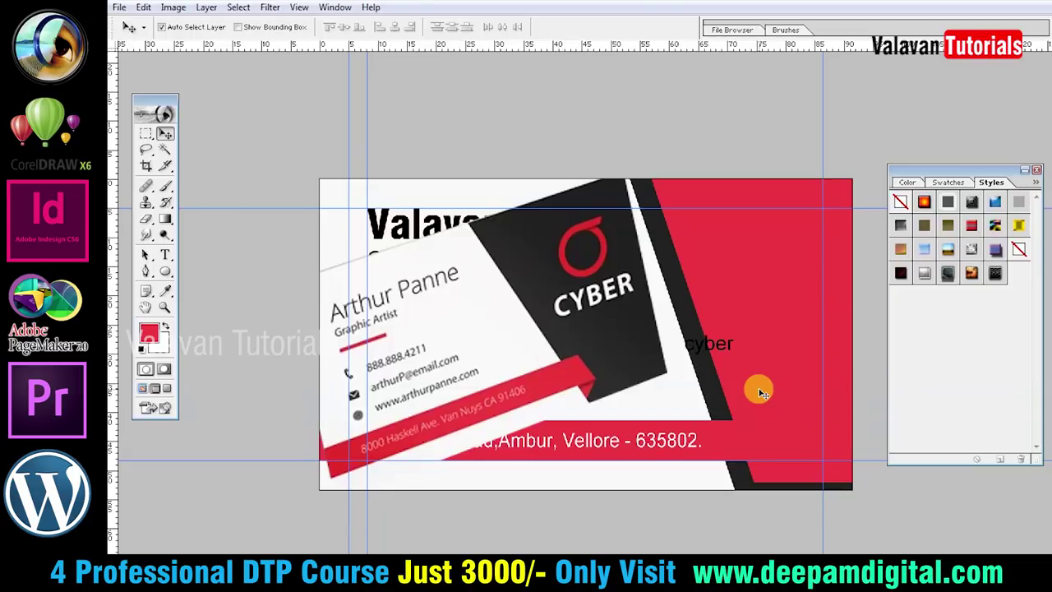
# Load the red shape's transparency as a selection via Select > Load Selection
pyautogui.hotkey('alt', 's')
pyautogui.press('o')
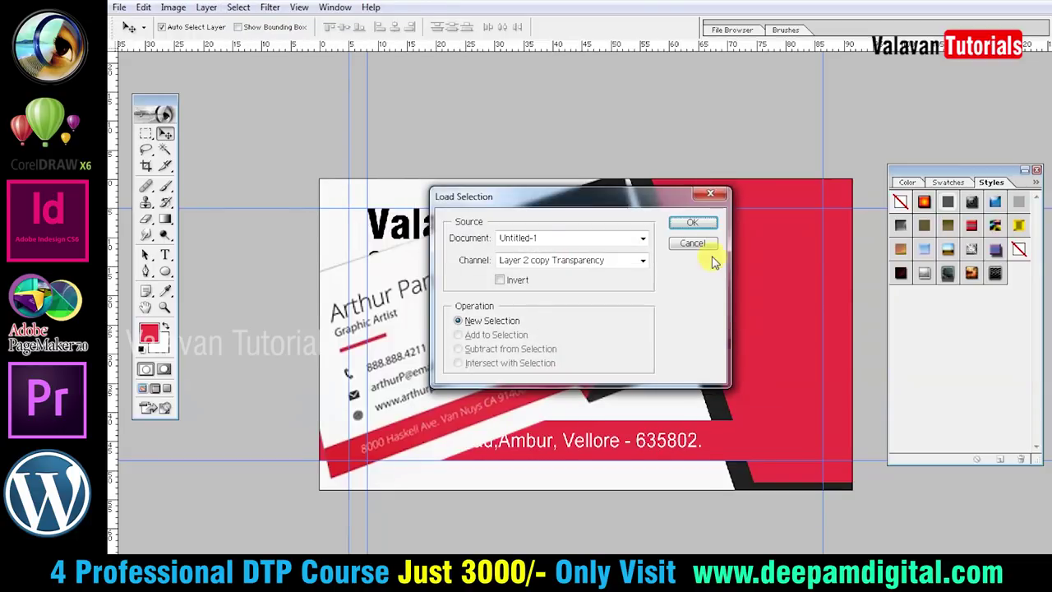
pyautogui.click(692, 243)
pyautogui.click(238, 7)
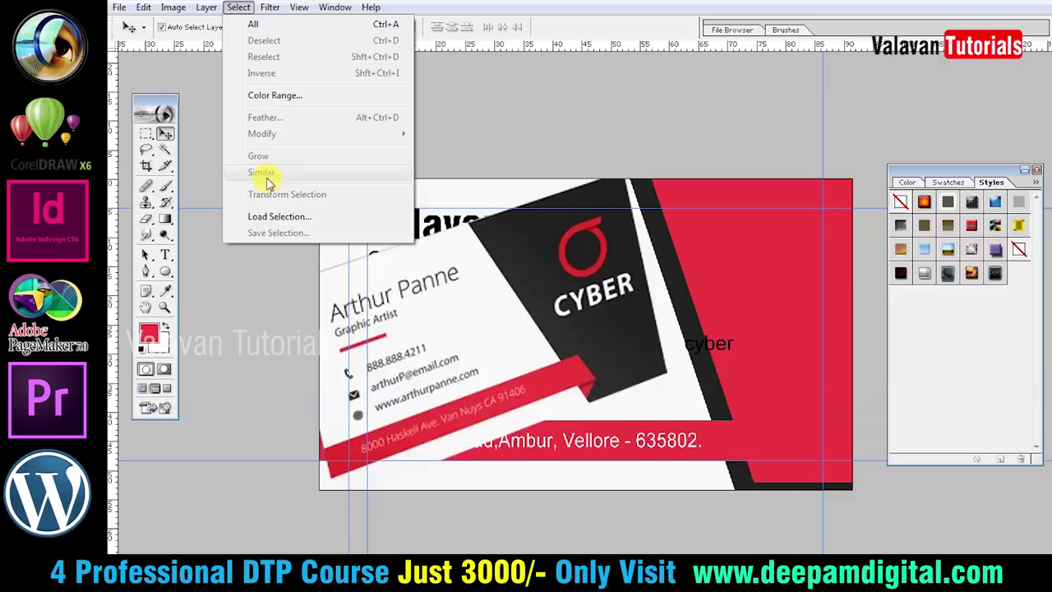
pyautogui.click(282, 216)
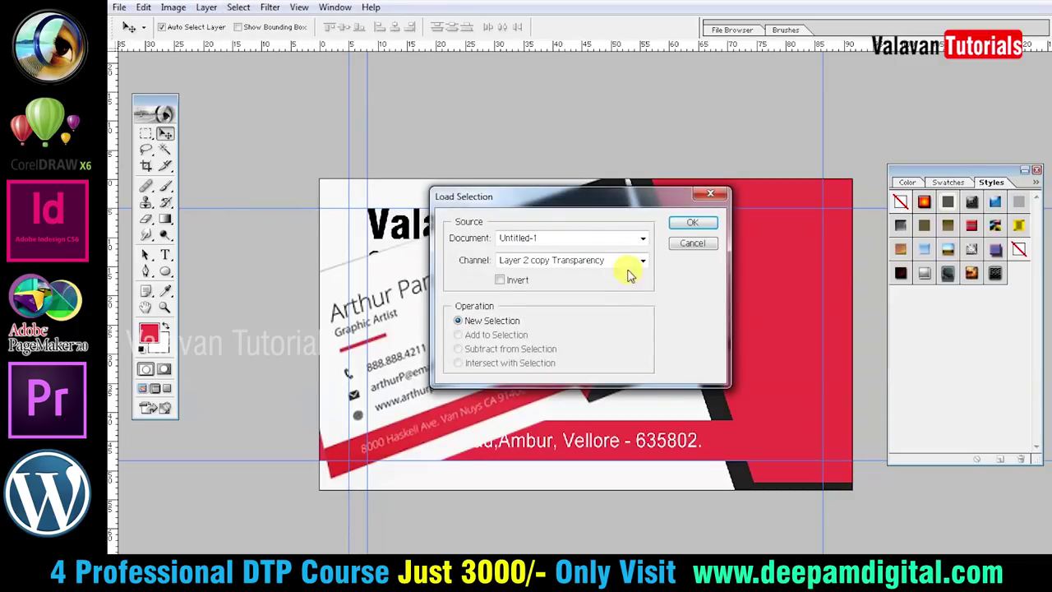
pyautogui.click(697, 221)
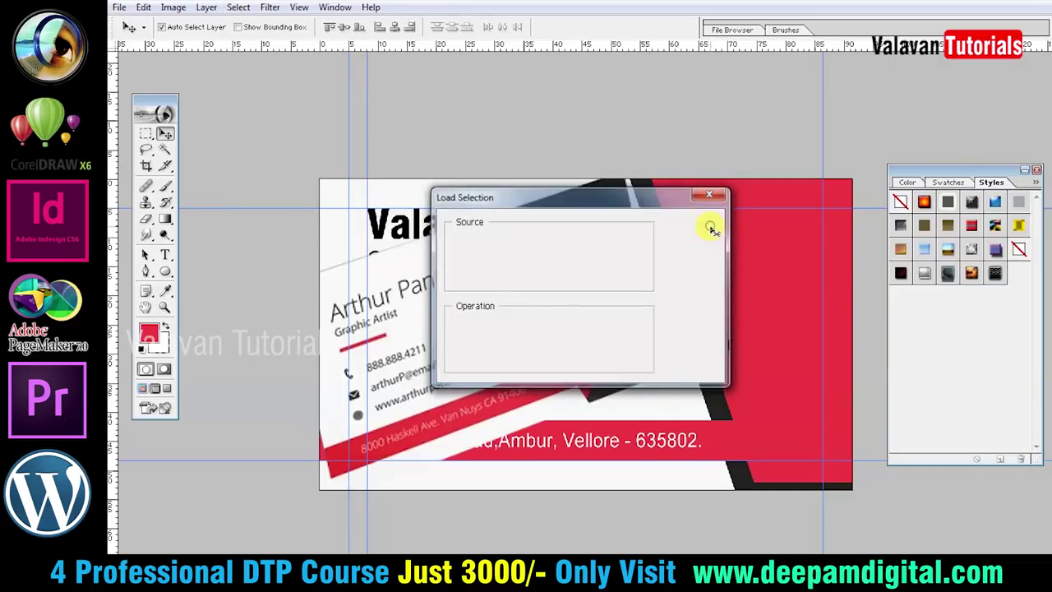
# Pick the red shape's layer, deselect, and recolour the right-side shape black
pyautogui.rightClick(726, 437)
pyautogui.click(731, 441)
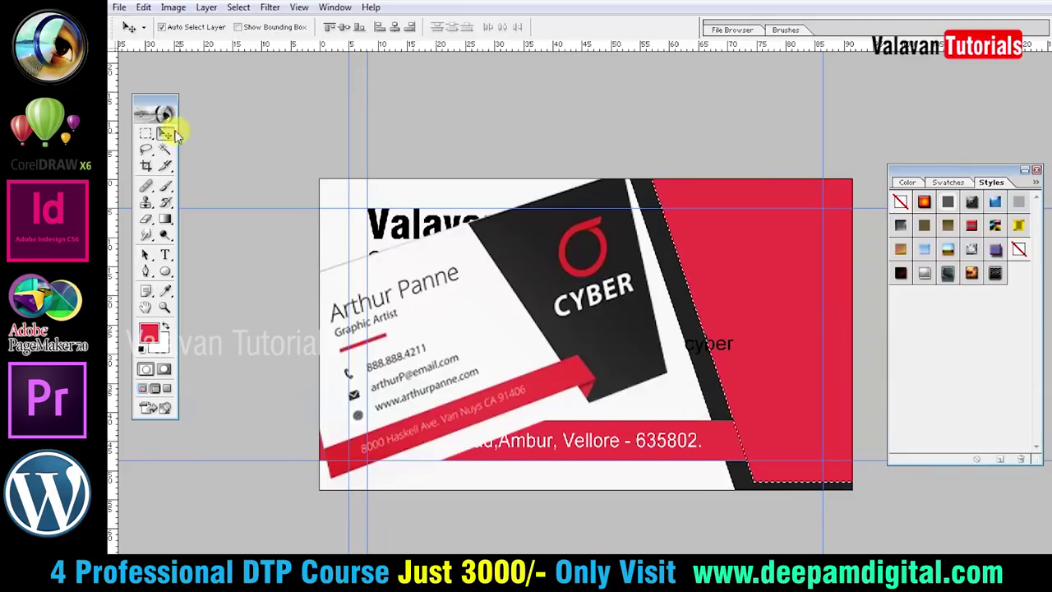
pyautogui.rightClick(728, 250)
pyautogui.click(746, 260)
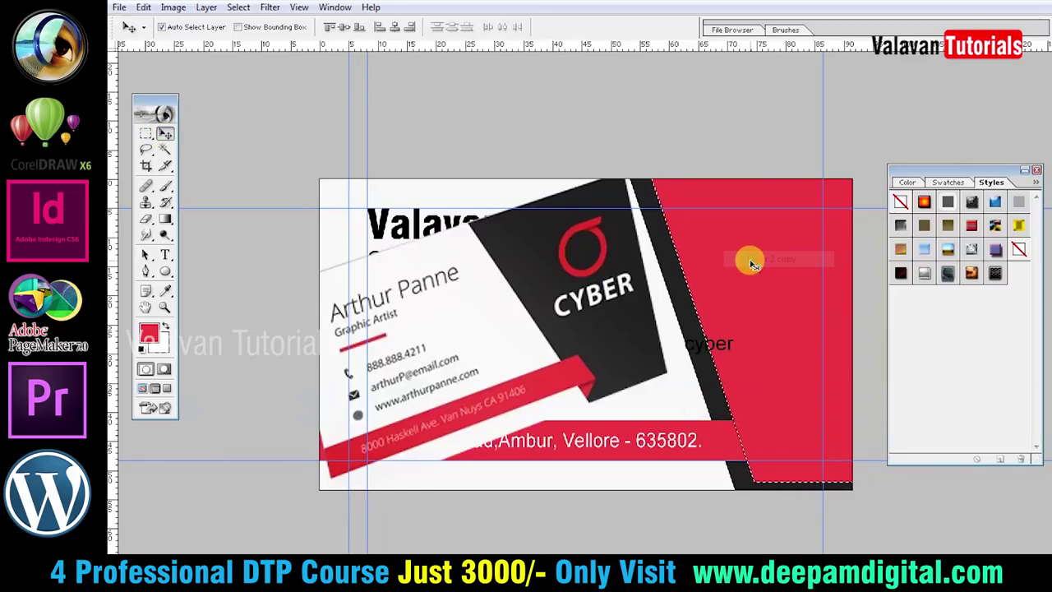
pyautogui.hotkey('ctrl', 'd')
pyautogui.hotkey('alt', 'l')
pyautogui.hotkey('ctrl', 'g')
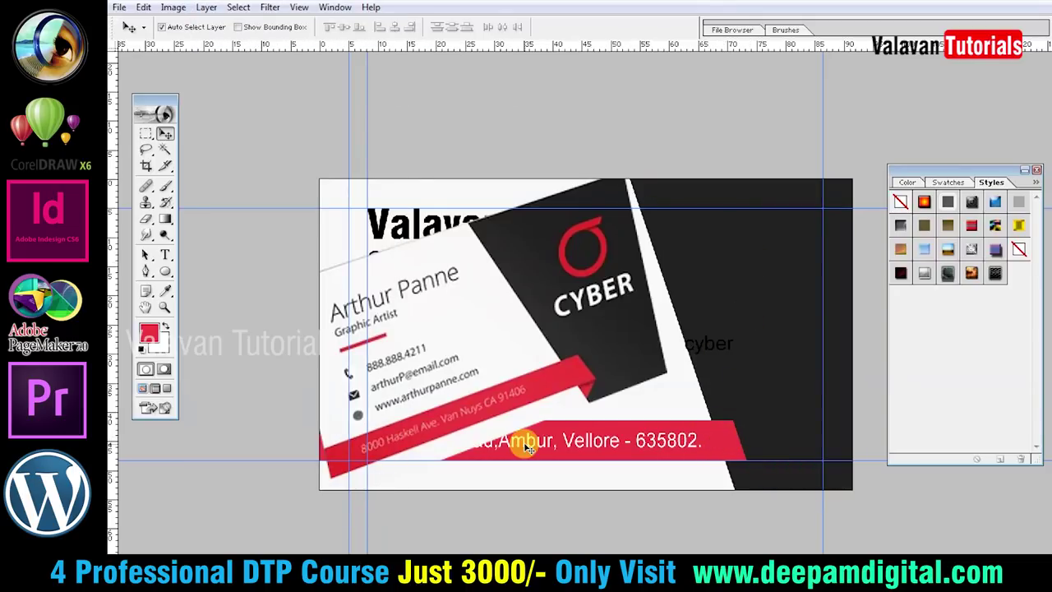
pyautogui.hotkey('ctrl', 't')
# Stretch the red address bar past the card's left edge and trim its right end
pyautogui.moveTo(320, 435); pyautogui.dragTo(180, 436)
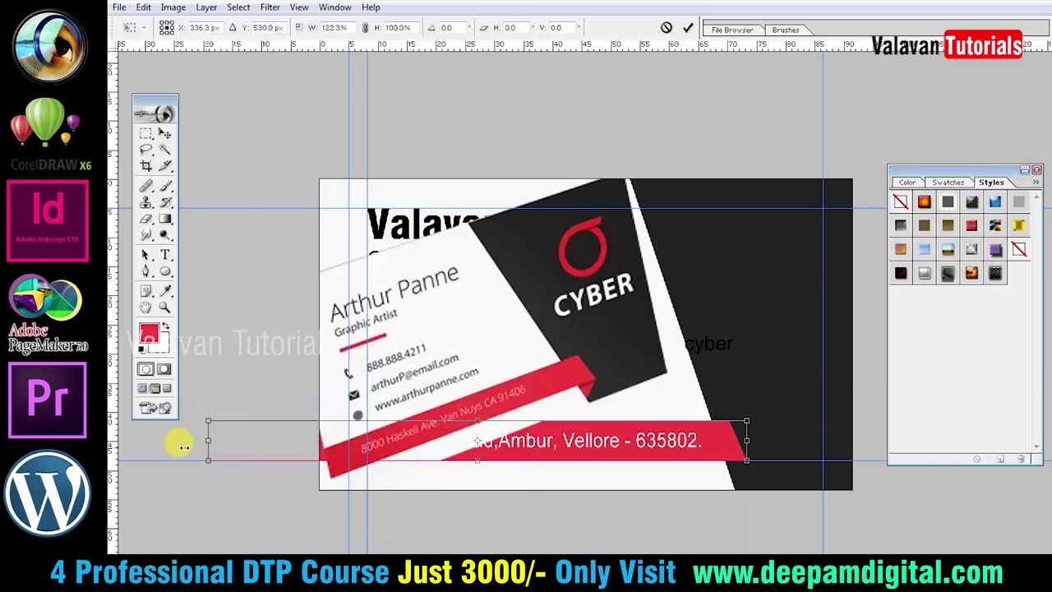
pyautogui.moveTo(746, 436)
pyautogui.mouseDown()
pyautogui.moveTo(799, 435)
pyautogui.moveTo(737, 443)
pyautogui.mouseUp()
pyautogui.press('Return')
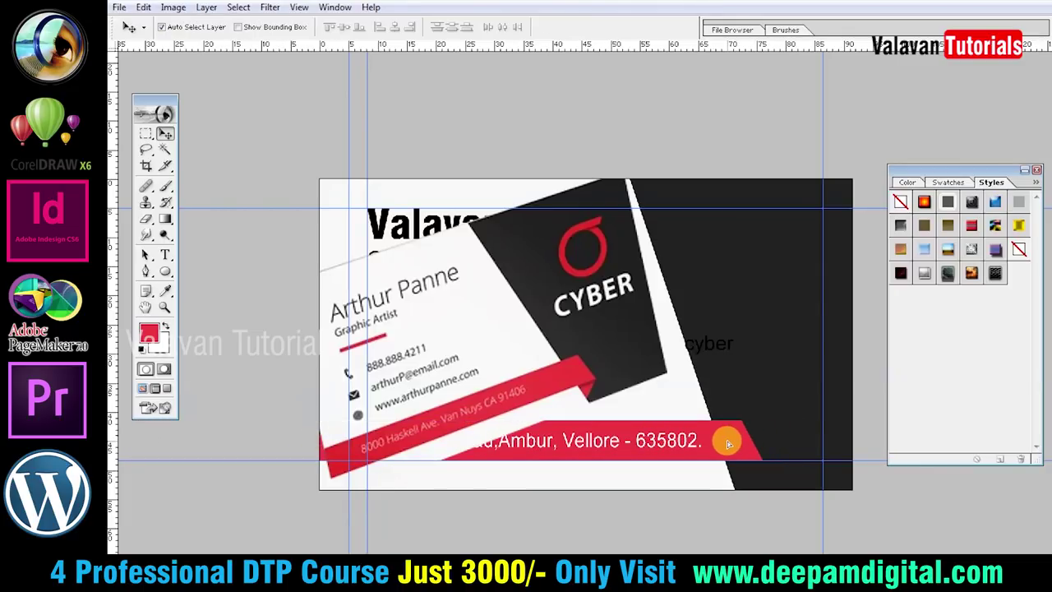
pyautogui.press('z')
pyautogui.click(653, 404)
pyautogui.click(609, 377)
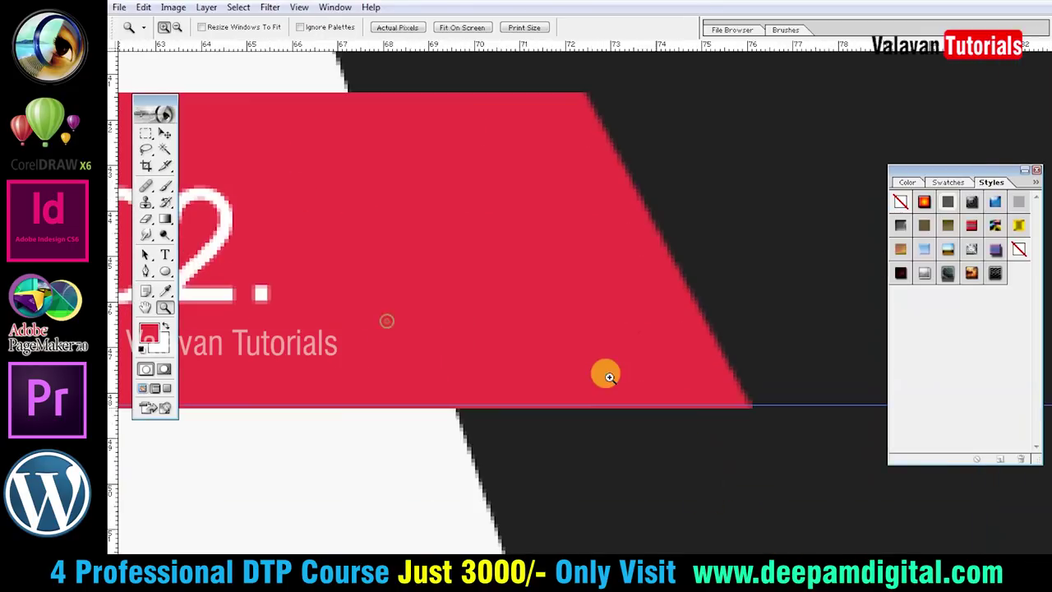
pyautogui.press('v')
pyautogui.moveTo(590, 325); pyautogui.dragTo(566, 325)
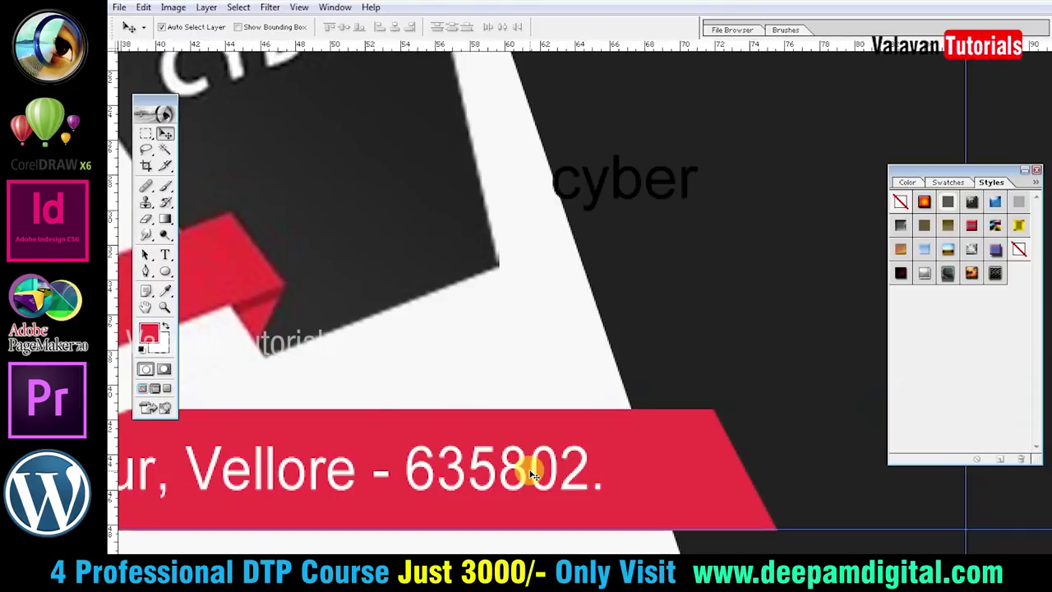
# Draw a three-point fold shape at the bar's right end with the Pen tool and nudge it into place
pyautogui.hotkey('ctrl', '-')
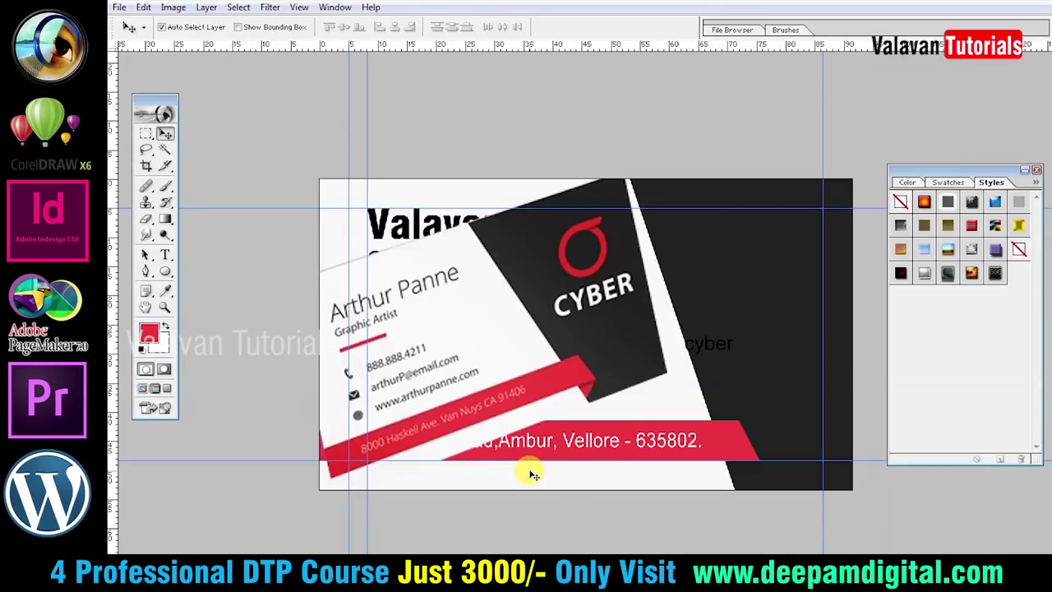
pyautogui.moveTo(640, 386); pyautogui.dragTo(881, 493)
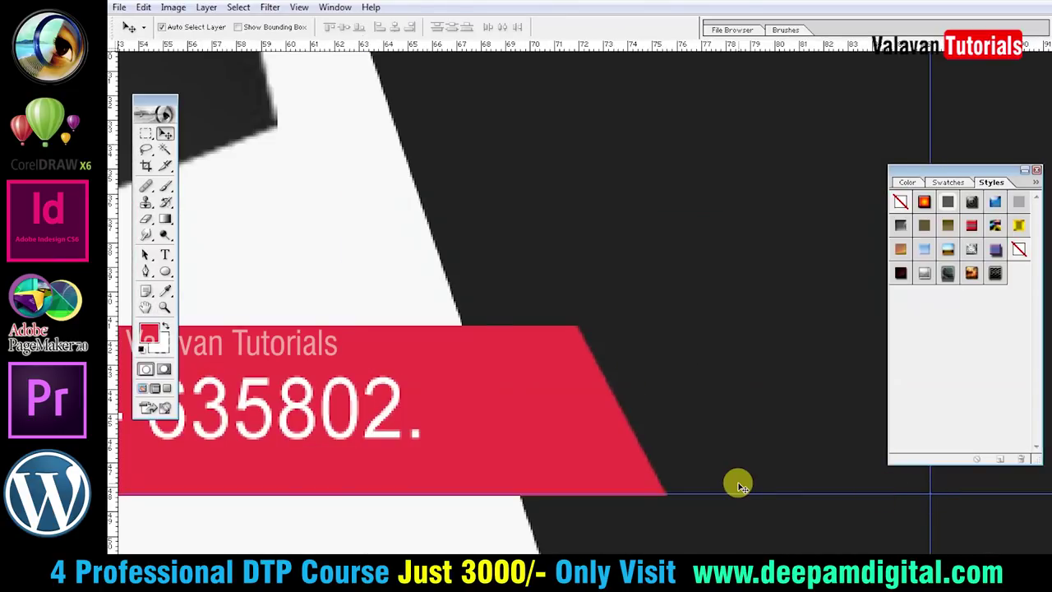
pyautogui.keyDown('alt'); pyautogui.click(734, 484); pyautogui.keyUp('alt')
pyautogui.hotkey('ctrl', '-')
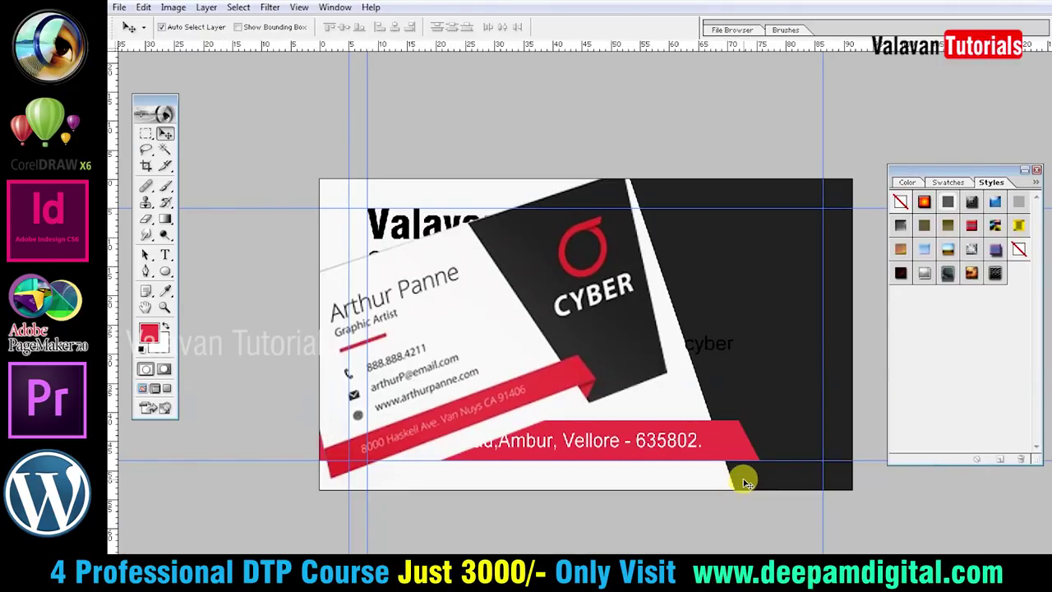
pyautogui.press('p')
pyautogui.click(757, 461)
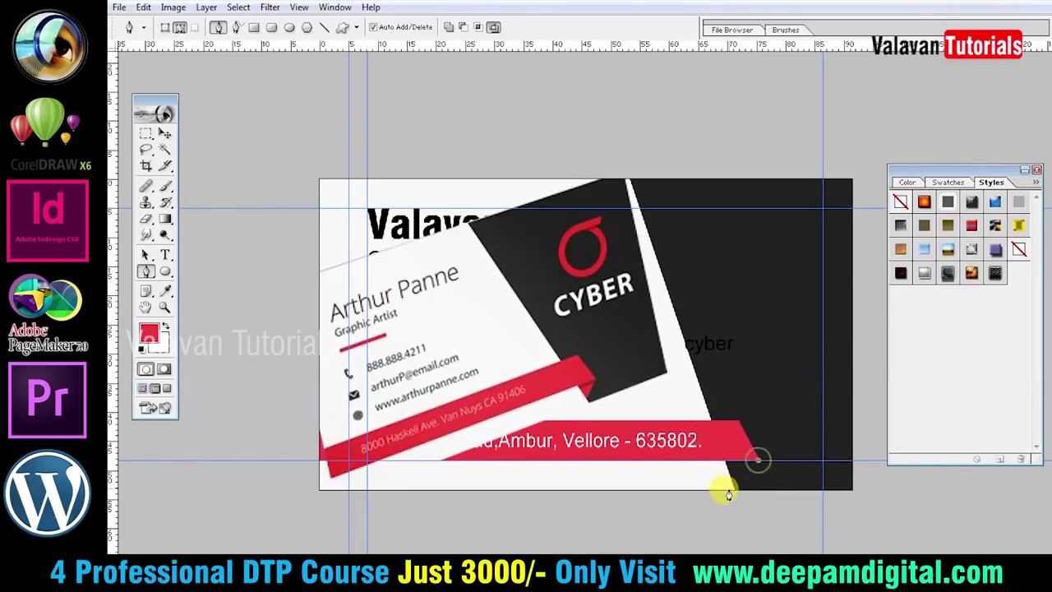
pyautogui.click(704, 442)
pyautogui.click(736, 445)
pyautogui.press('v')
pyautogui.rightClick(795, 337)
pyautogui.click(798, 340)
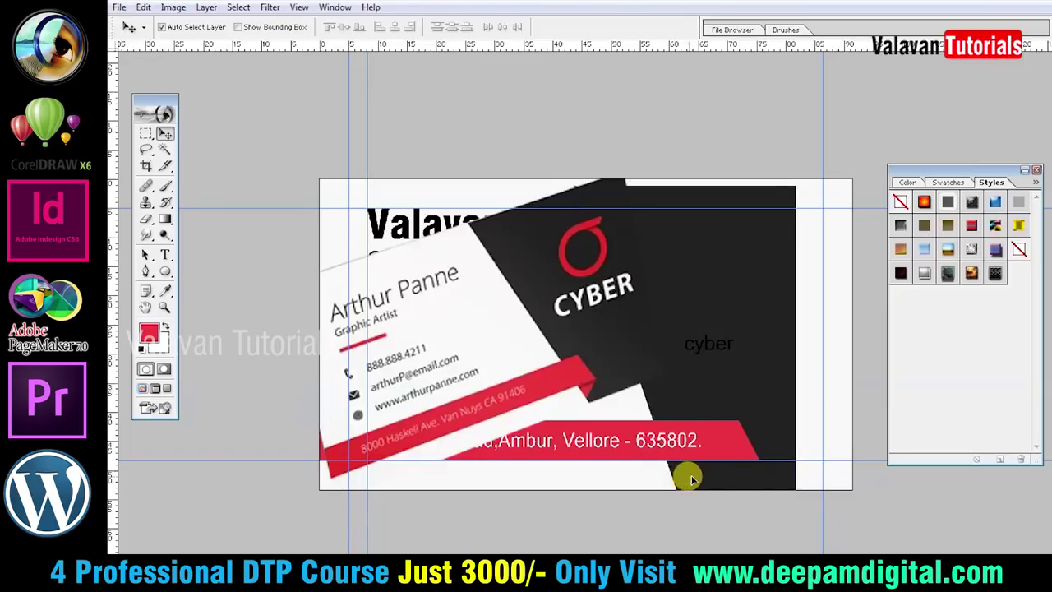
pyautogui.moveTo(746, 474)
pyautogui.mouseDown()
pyautogui.moveTo(652, 500)
pyautogui.moveTo(716, 477)
pyautogui.moveTo(739, 482)
pyautogui.mouseUp()
# Widen the red fold's tip slightly with Free Transform
pyautogui.press('i')
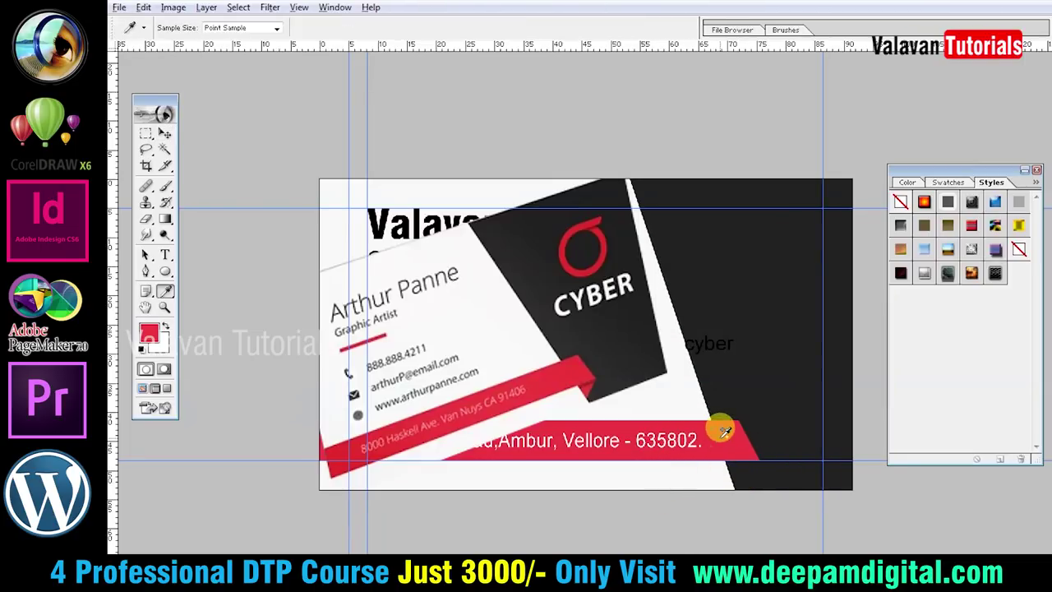
pyautogui.press('z')
pyautogui.click(662, 395)
pyautogui.press('v')
pyautogui.press('Tab')
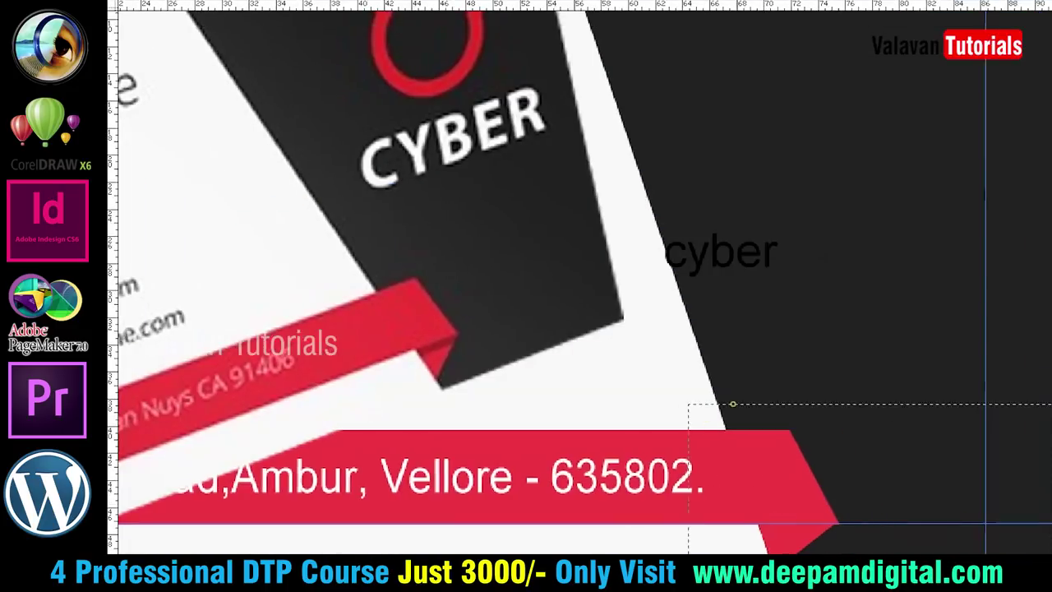
pyautogui.hotkey('ctrl', '+')
pyautogui.hotkey('ctrl', 't')
pyautogui.moveTo(499, 434); pyautogui.dragTo(506, 432)
pyautogui.doubleClick(450, 431)
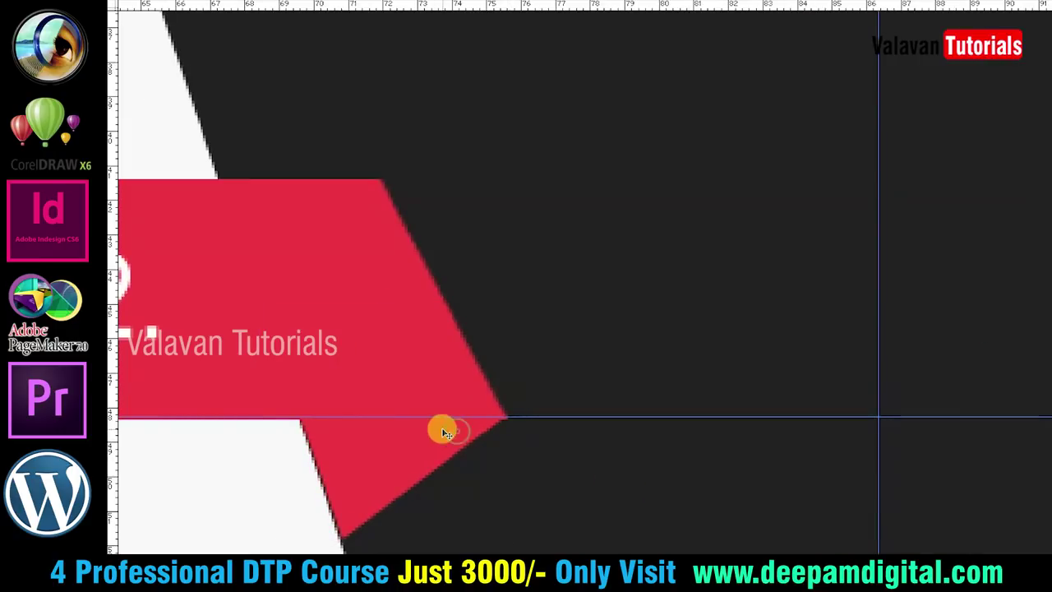
pyautogui.hotkey('ctrl', 't')
pyautogui.doubleClick(386, 364)
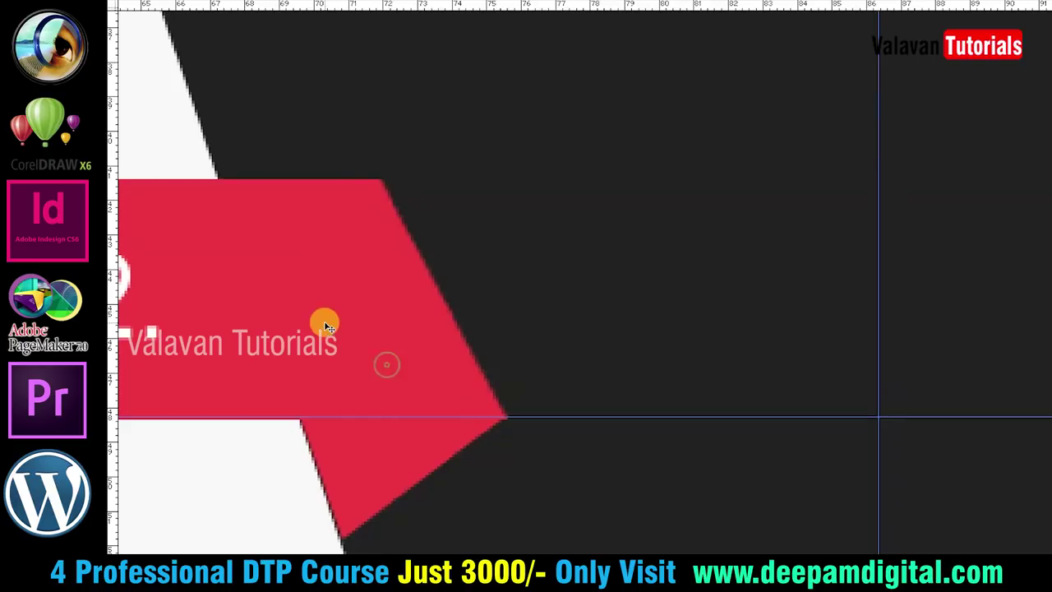
# Give the ribbon fold a drop shadow with distance 0 and lowered opacity
pyautogui.press('Tab')
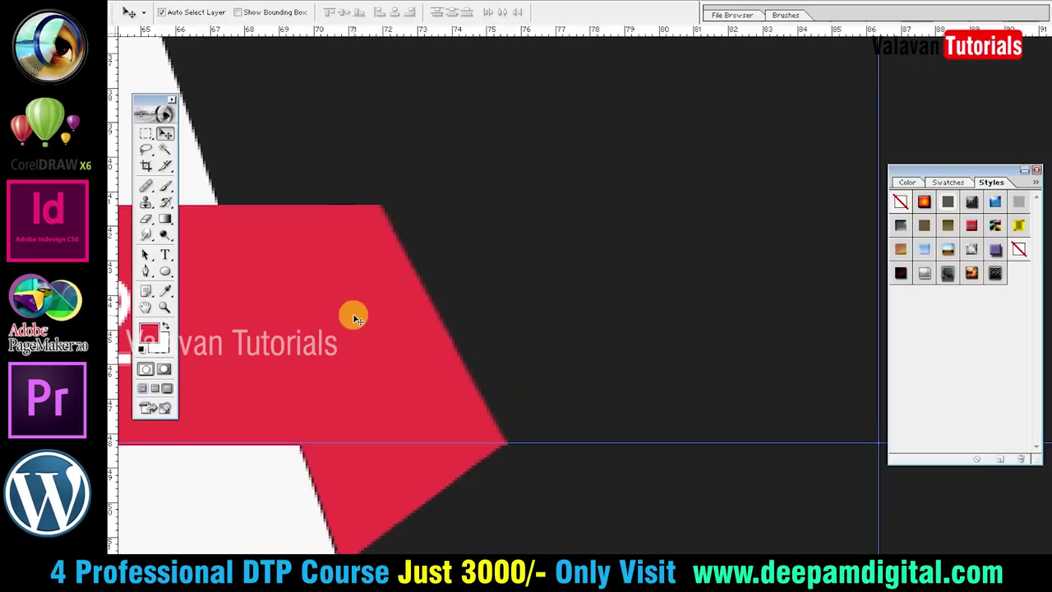
pyautogui.hotkey('alt', 'l')
pyautogui.press('y')
pyautogui.press('Return')
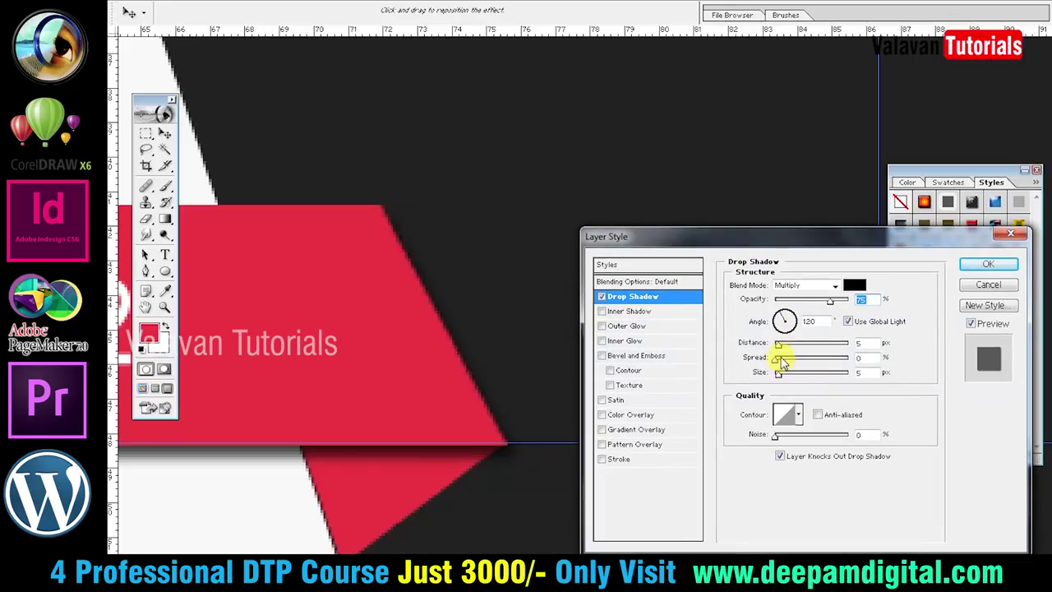
pyautogui.write('0')
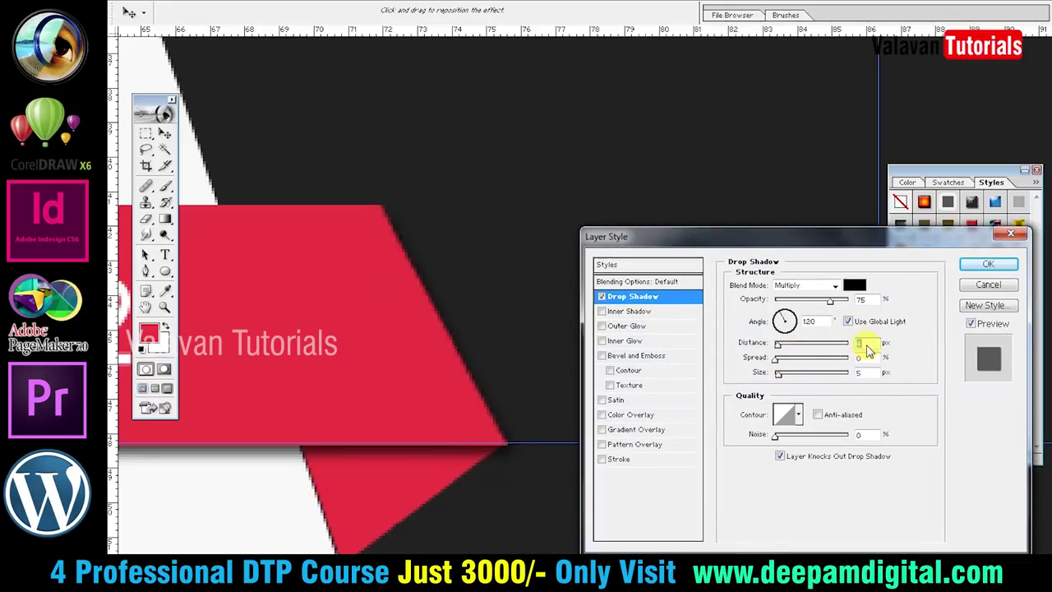
pyautogui.moveTo(832, 300); pyautogui.dragTo(822, 300)
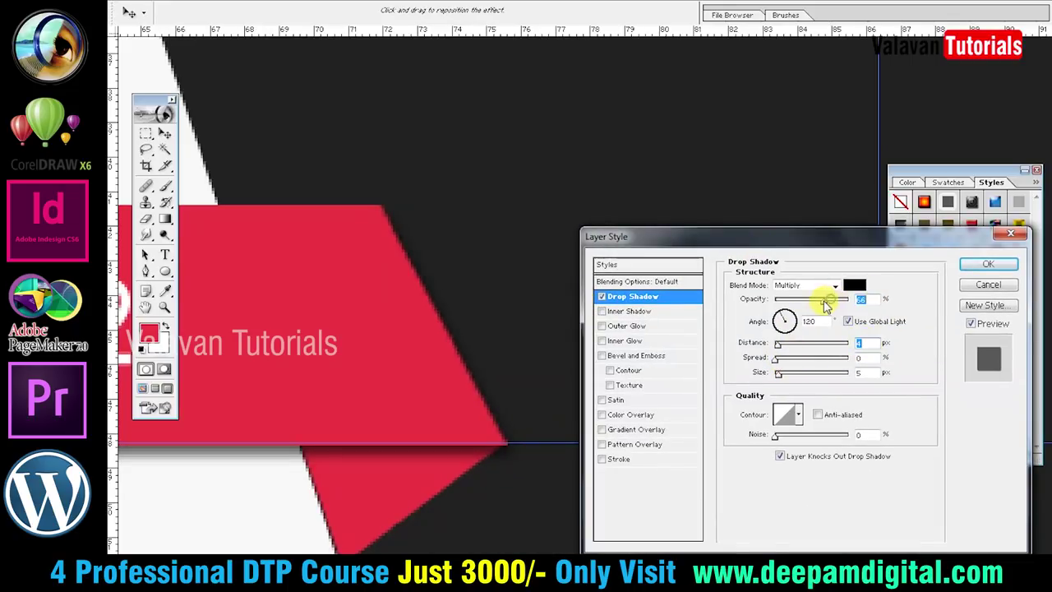
pyautogui.click(963, 270)
# Reposition the red address bar, nudging it down under the web line
pyautogui.press('z')
pyautogui.rightClick(592, 283)
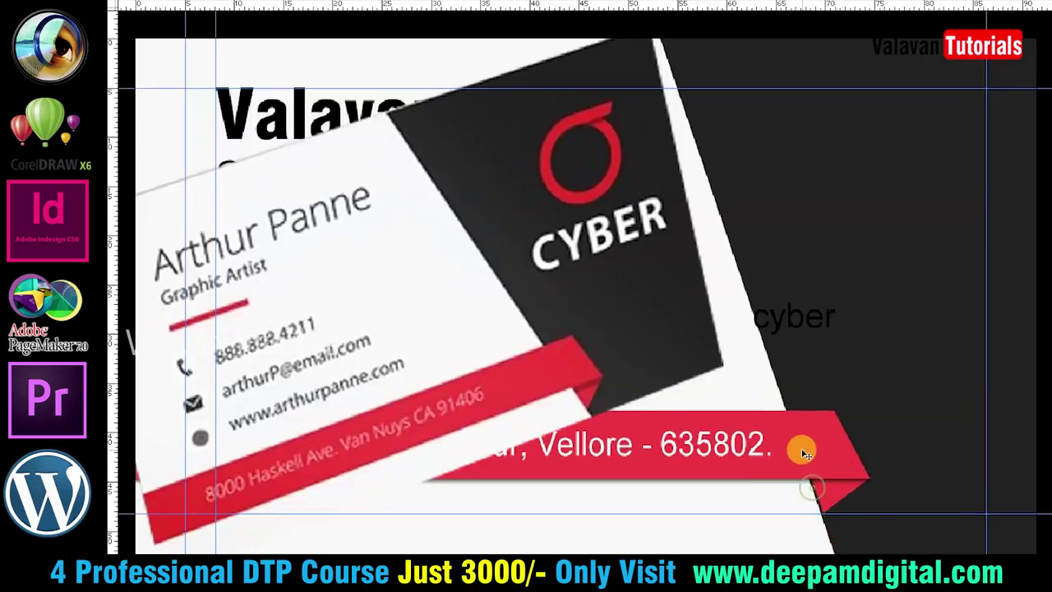
pyautogui.moveTo(834, 493)
pyautogui.mouseDown()
pyautogui.moveTo(805, 432)
pyautogui.moveTo(820, 429)
pyautogui.mouseUp()
pyautogui.rightClick(819, 428)
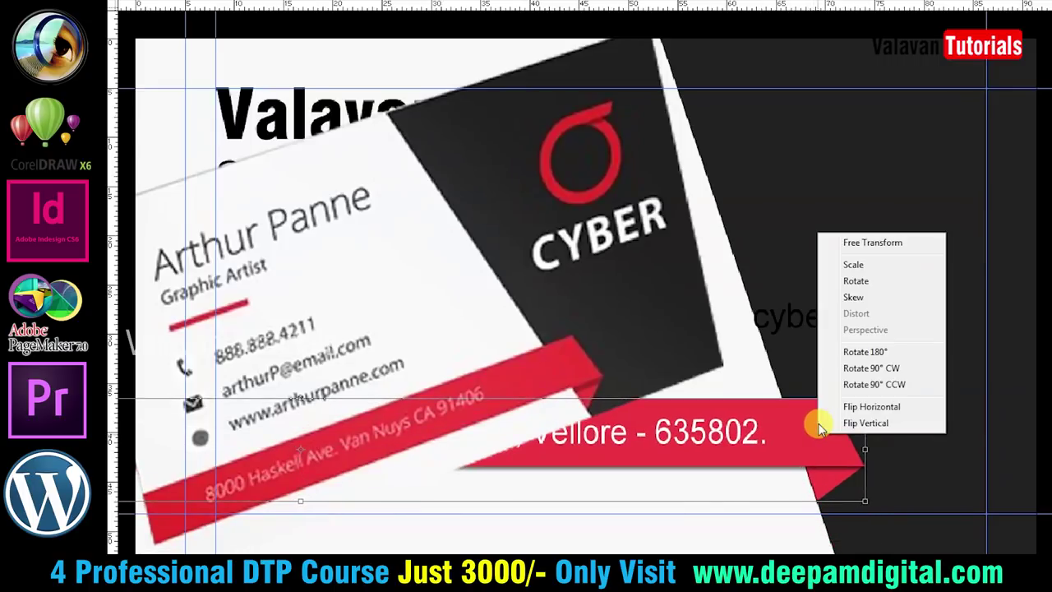
pyautogui.click(818, 424)
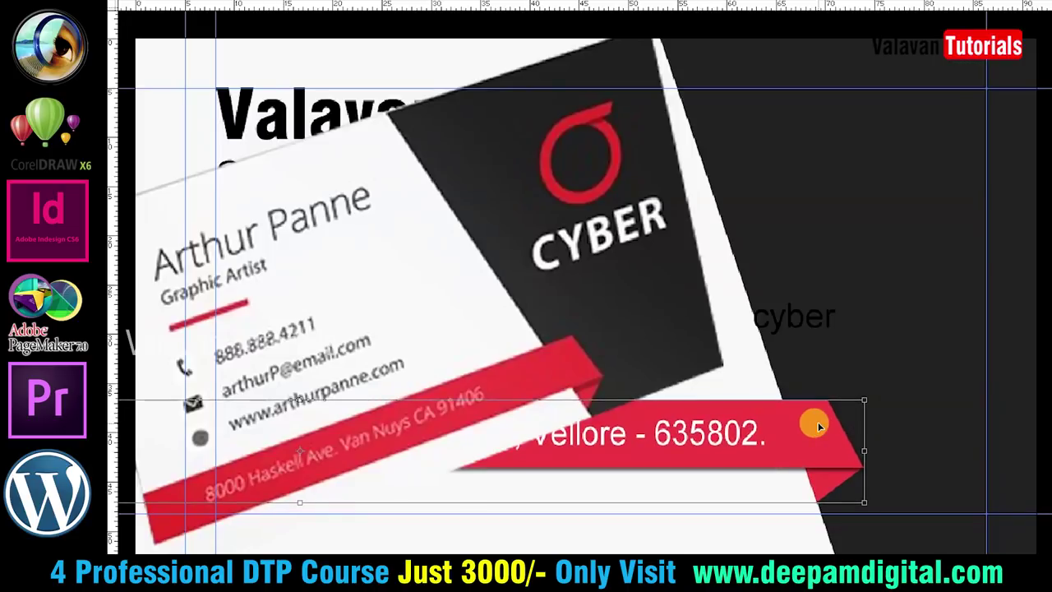
pyautogui.hotkey('ctrl', 'shift', 'a')
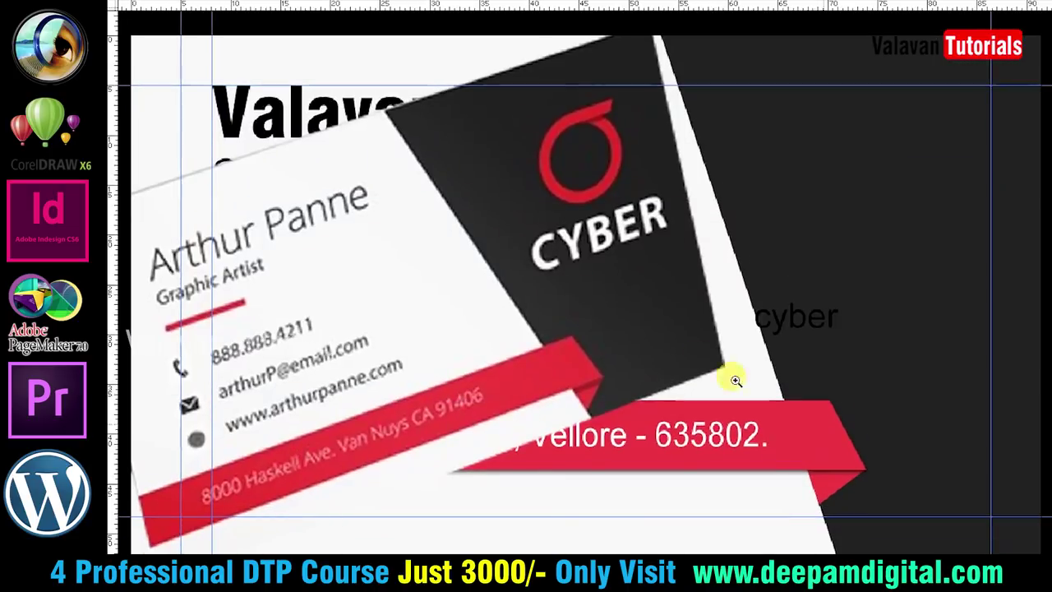
pyautogui.keyDown('alt'); pyautogui.click(735, 380); pyautogui.keyUp('alt')
pyautogui.keyDown('alt'); pyautogui.click(736, 378); pyautogui.keyUp('alt')
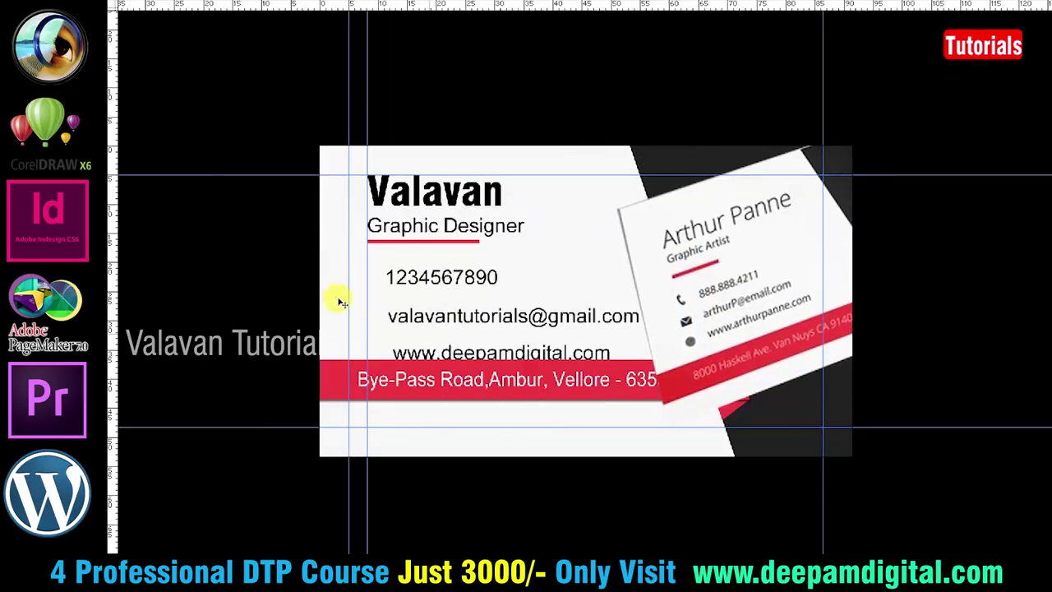
pyautogui.hotkey('ctrl', '=')
pyautogui.press('Down')
pyautogui.press('Down')
pyautogui.press('Down')
pyautogui.press('Down')
pyautogui.press('Down')
pyautogui.press('Down')
pyautogui.press('Down')
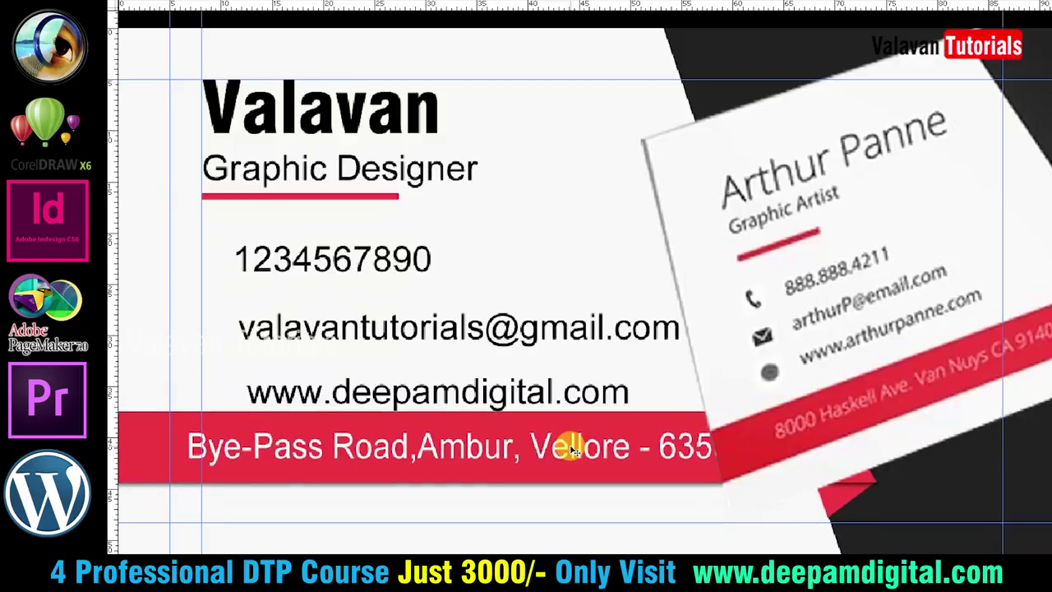
pyautogui.press('Down')
pyautogui.press('Down')
pyautogui.press('Down')
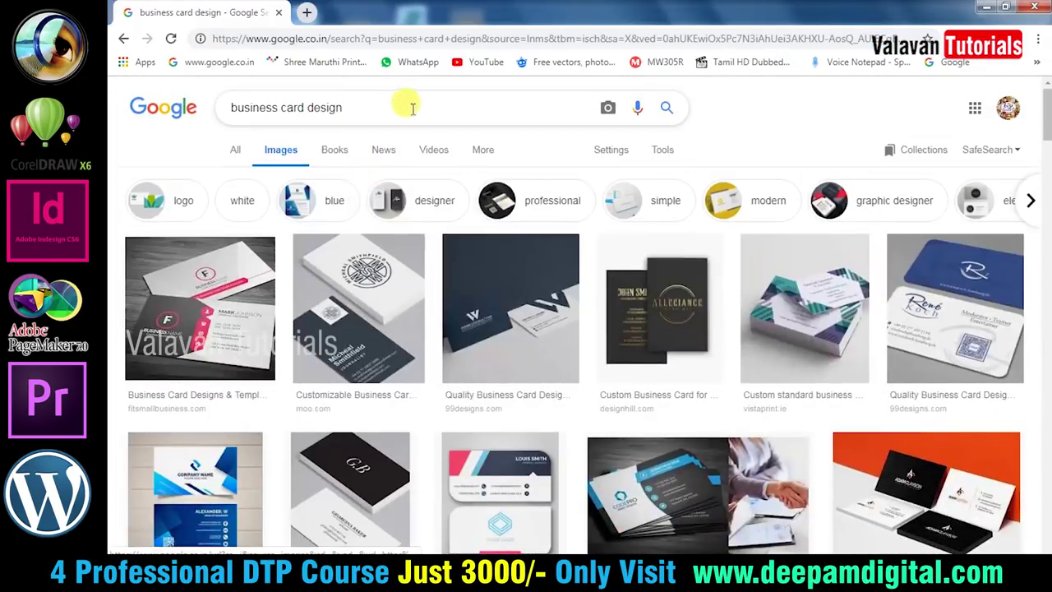
# Search Google Images for 'phone icon png'
pyautogui.moveTo(412, 107); pyautogui.dragTo(111, 131)
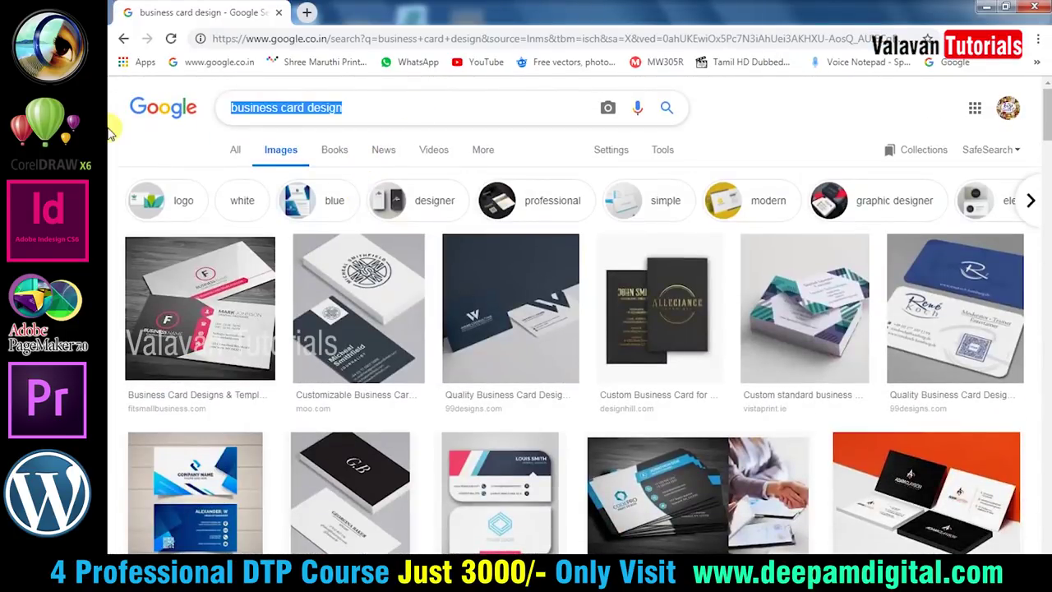
pyautogui.write('phone')
pyautogui.press('Down')
pyautogui.press('Down')
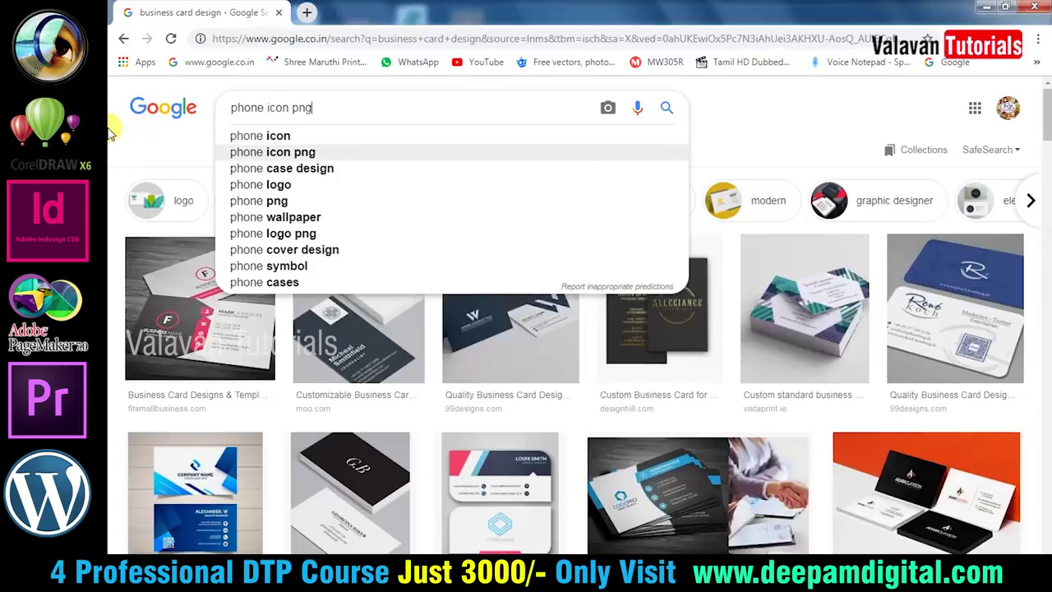
pyautogui.press('Return')
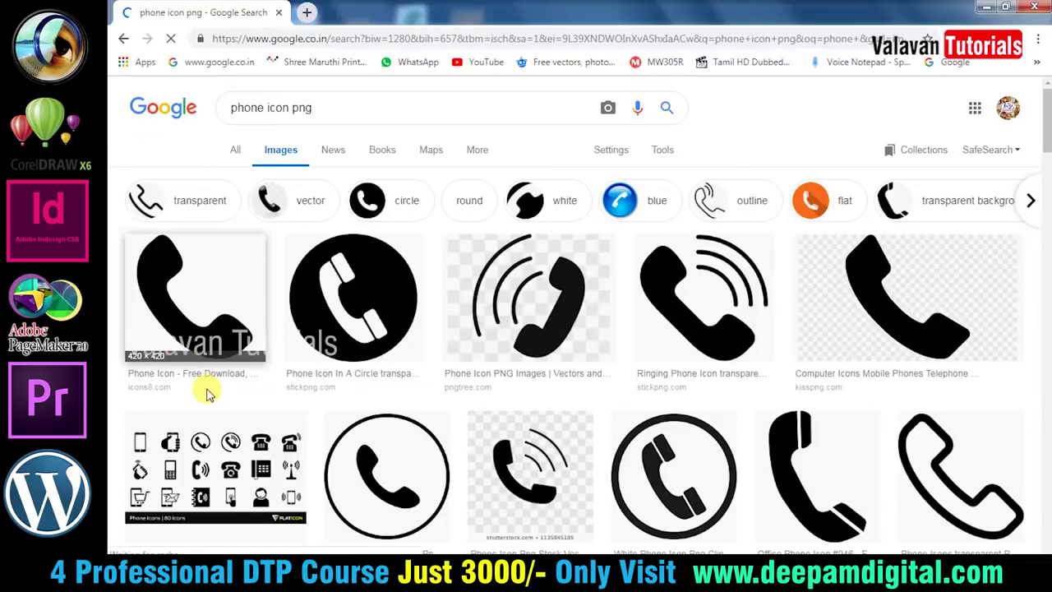
pyautogui.scroll(-2, 341, 367)
pyautogui.scroll(-2, 352, 370)
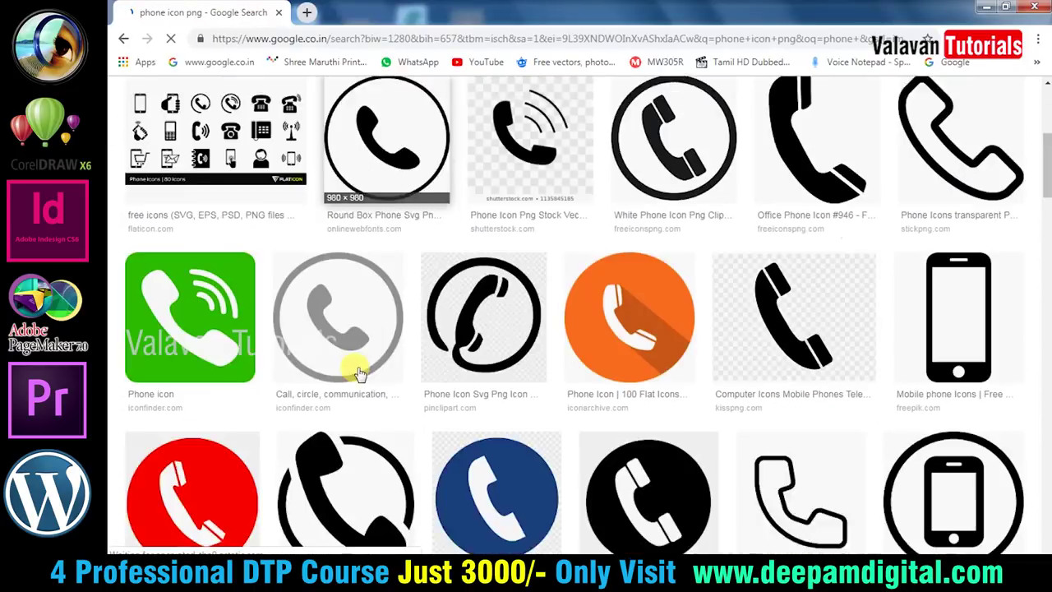
pyautogui.scroll(-1, 912, 354)
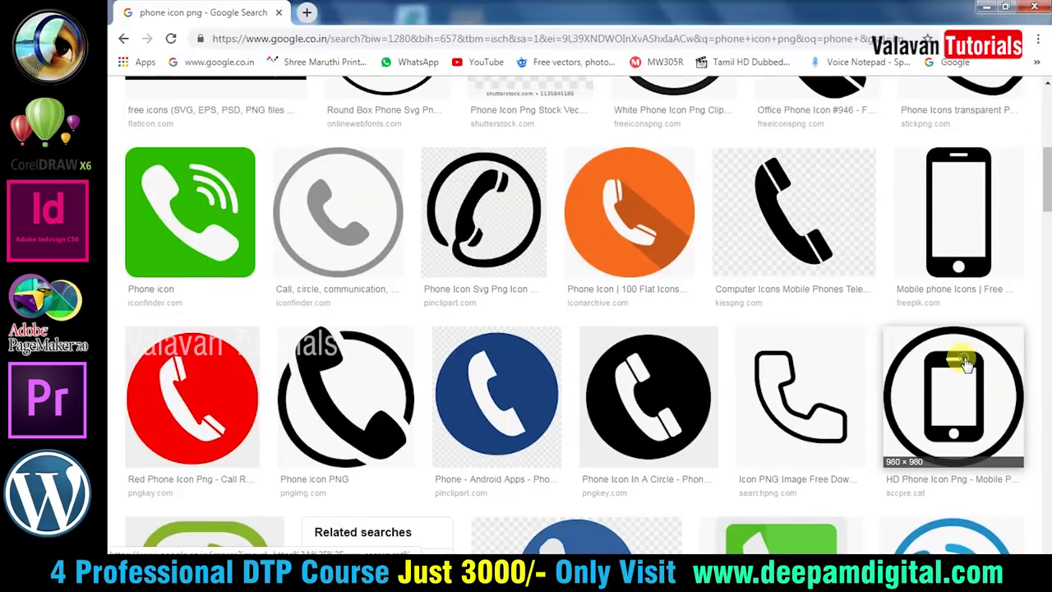
# Save the black mobile phone icon image as a PNG
pyautogui.click(966, 364)
pyautogui.scroll(2, 896, 348)
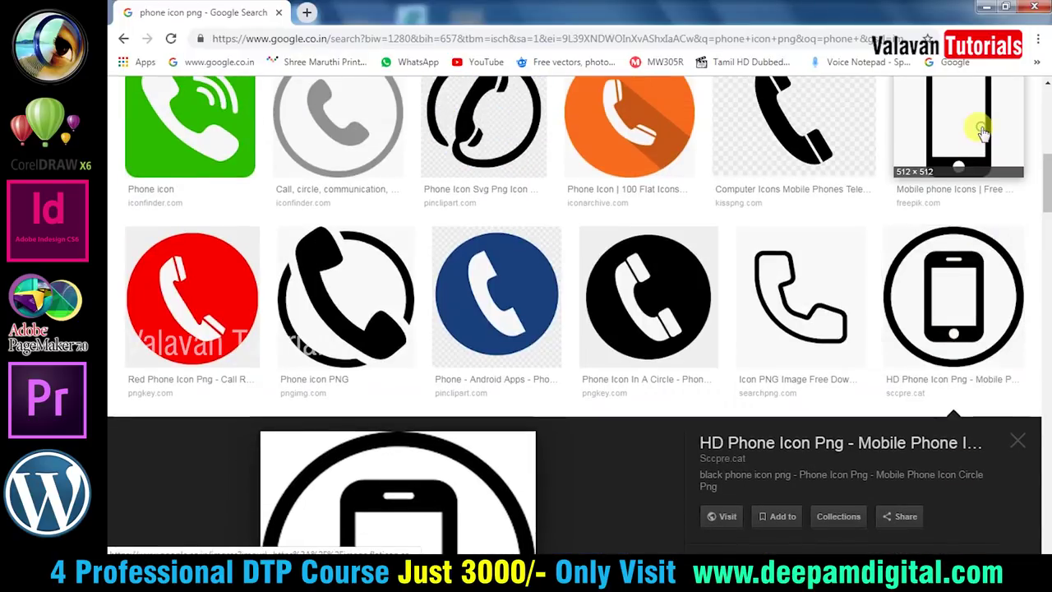
pyautogui.click(982, 130)
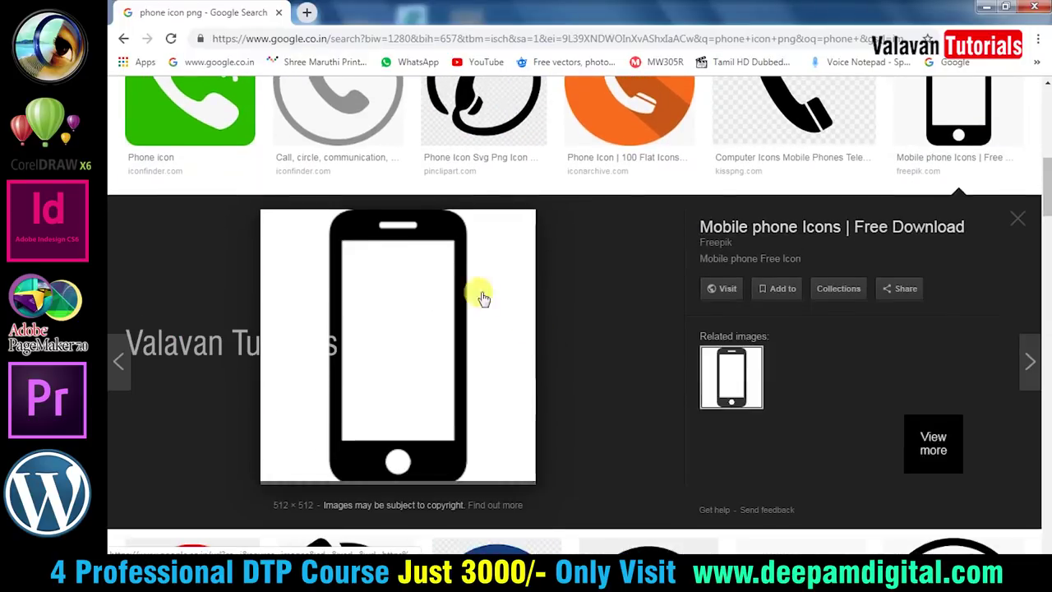
pyautogui.rightClick(451, 232)
pyautogui.click(539, 364)
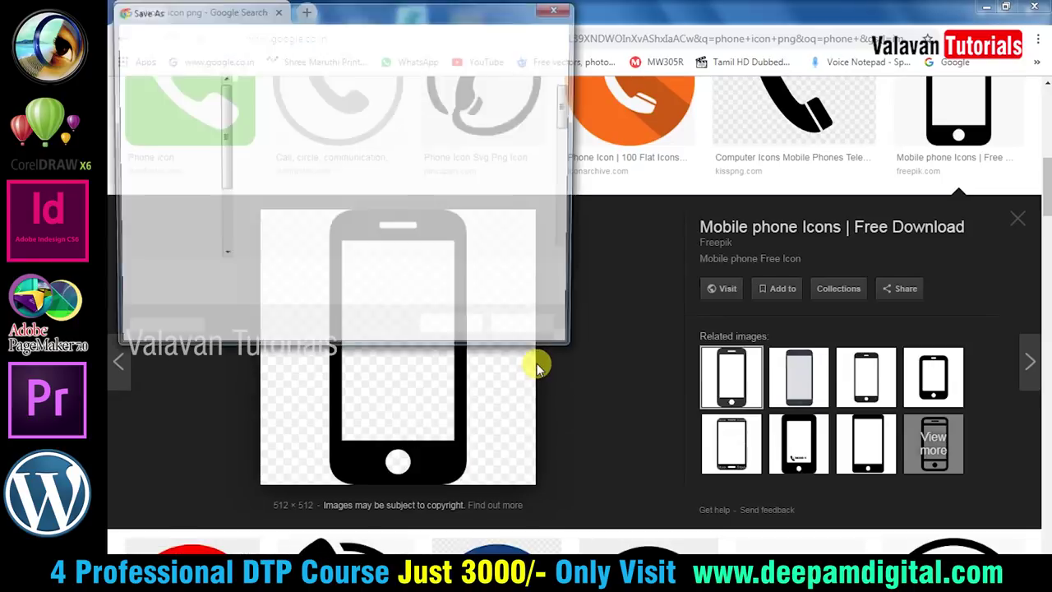
pyautogui.click(539, 332)
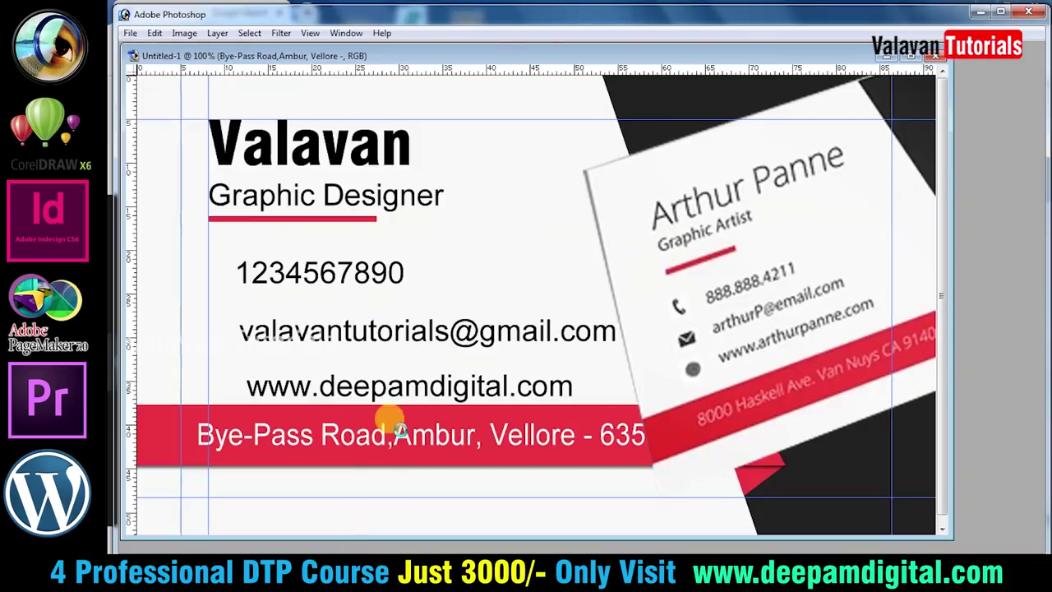
# Convert the phone image to RGB and drag it into the business card
pyautogui.moveTo(397, 429); pyautogui.dragTo(363, 328)
pyautogui.moveTo(359, 423); pyautogui.dragTo(575, 392)
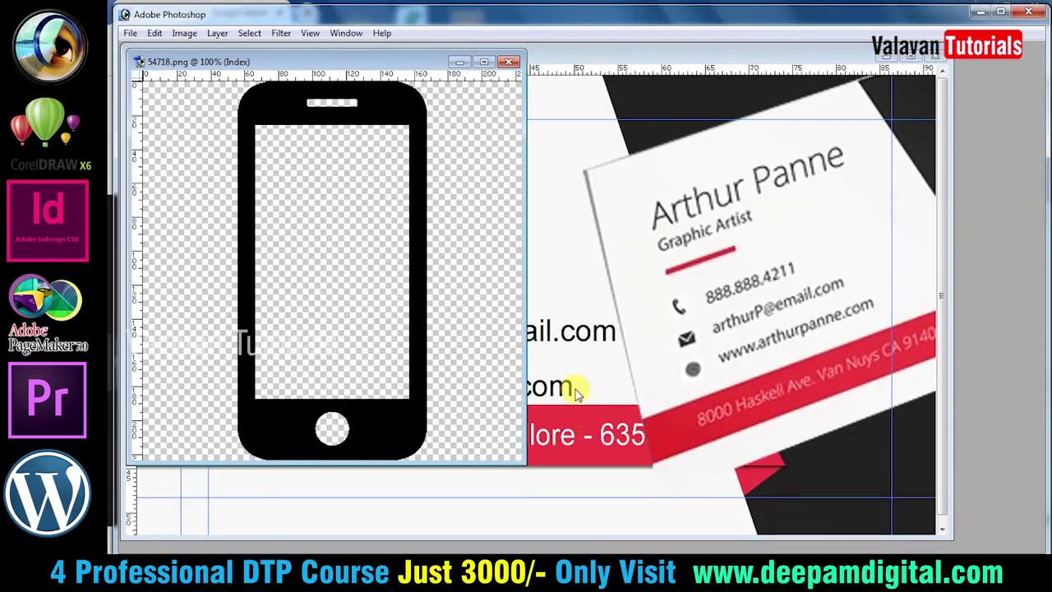
pyautogui.hotkey('alt', 'i')
pyautogui.press('m')
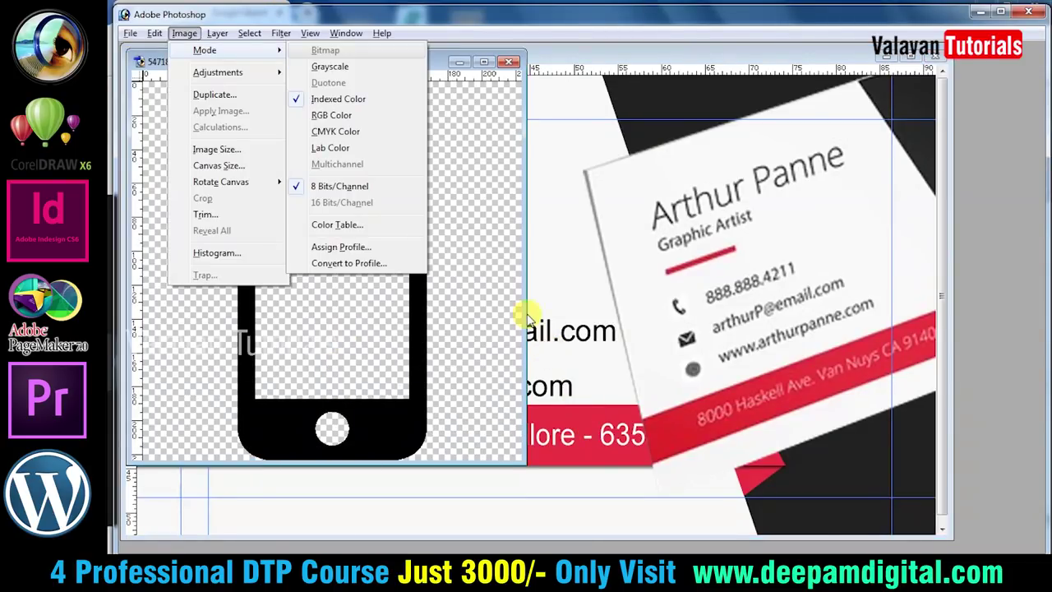
pyautogui.click(359, 115)
pyautogui.moveTo(389, 376)
pyautogui.mouseDown()
pyautogui.moveTo(579, 409)
pyautogui.moveTo(402, 402)
pyautogui.mouseUp()
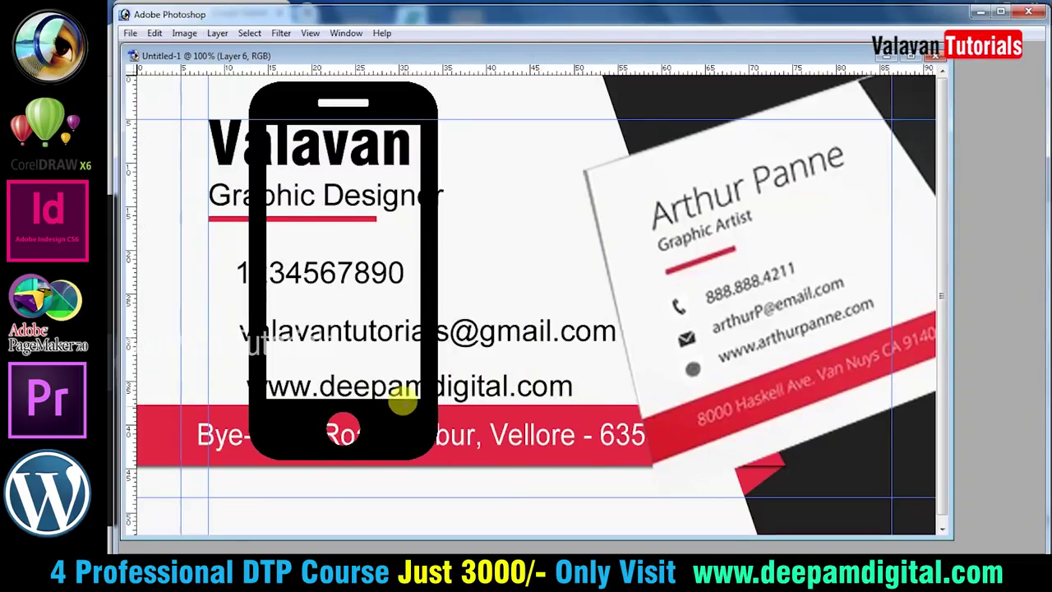
pyautogui.press('f')
pyautogui.hotkey('ctrl', 't')
pyautogui.moveTo(488, 77)
pyautogui.mouseDown()
pyautogui.moveTo(421, 197)
pyautogui.moveTo(412, 248)
pyautogui.mouseUp()
pyautogui.scroll(2, 328, 222)
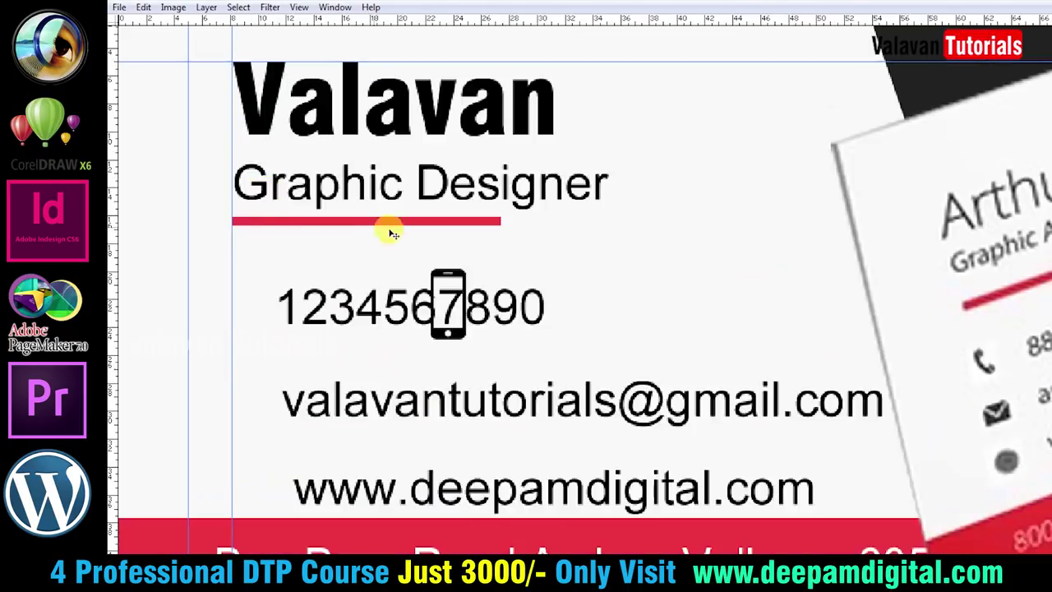
pyautogui.click(452, 335)
pyautogui.press('Return')
pyautogui.click(434, 329)
pyautogui.press('Return')
pyautogui.moveTo(454, 336); pyautogui.dragTo(260, 333)
pyautogui.moveTo(269, 268); pyautogui.dragTo(271, 288)
pyautogui.press('Left')
pyautogui.press('Left')
pyautogui.press('Left')
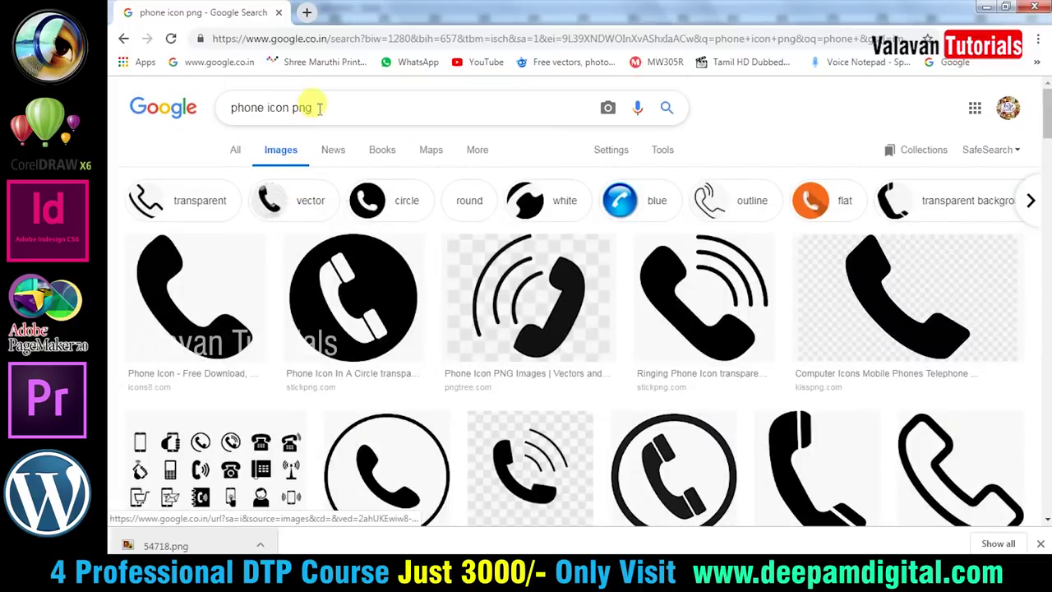
# Search Google Images for 'email icon png'
pyautogui.tripleClick(320, 107)
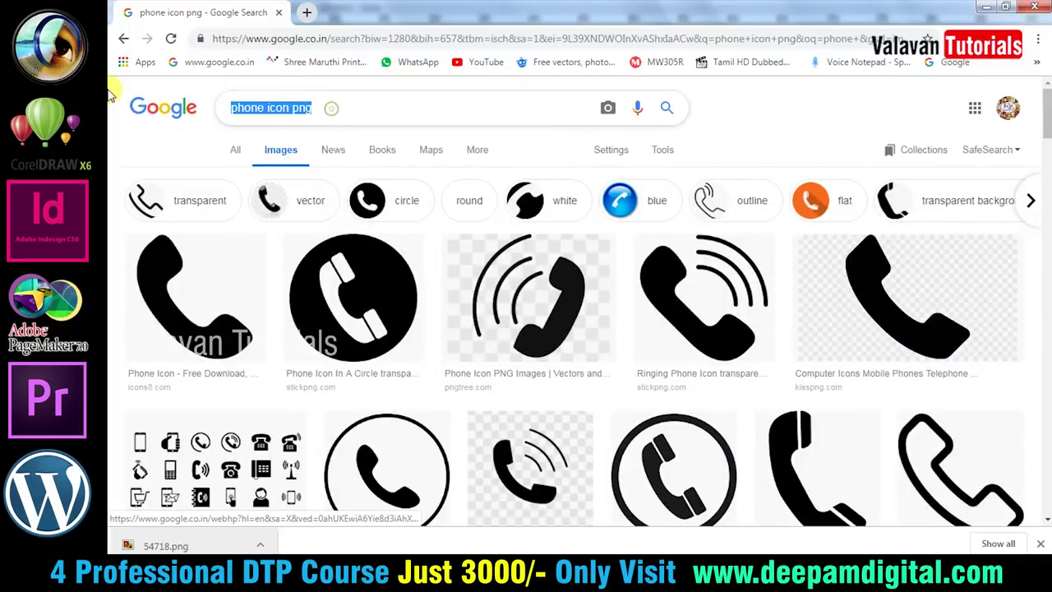
pyautogui.write('em')
pyautogui.press('Down')
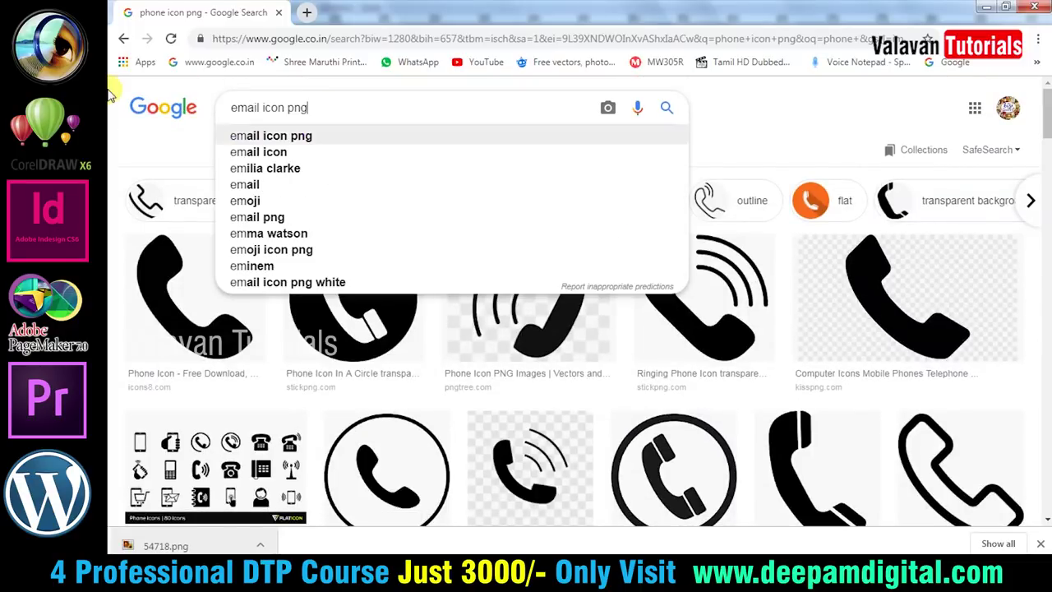
pyautogui.press('Return')
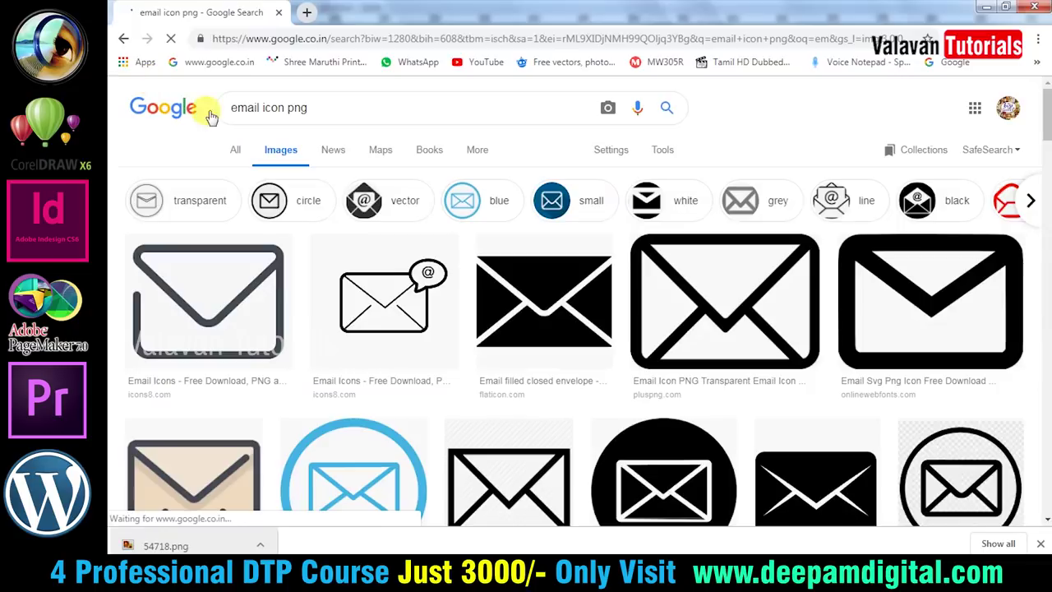
# Save the first outlined envelope icon as secured-letter--v3
pyautogui.click(277, 301)
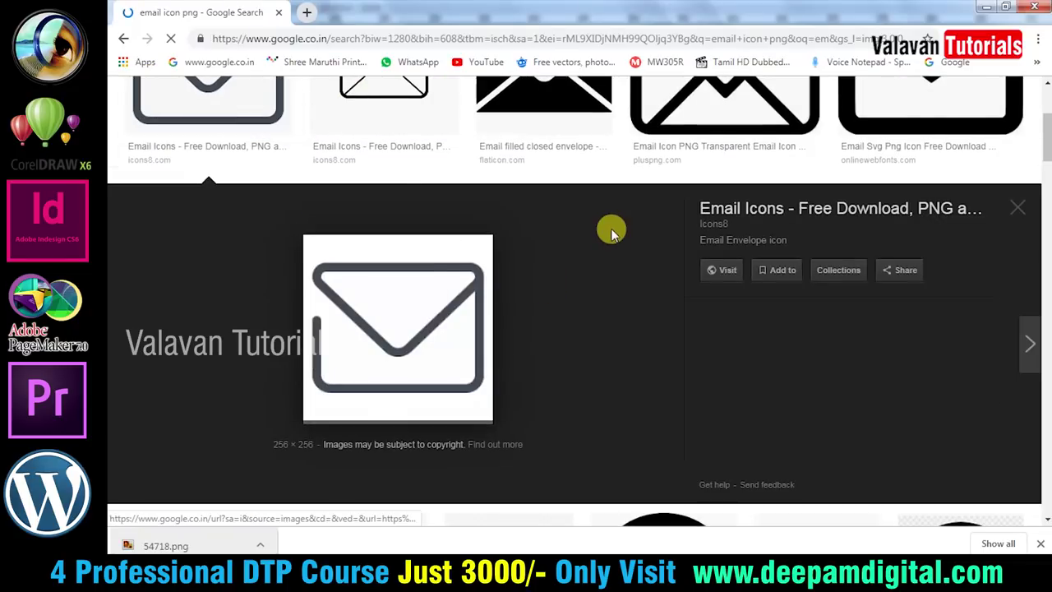
pyautogui.scroll(-2, 593, 241)
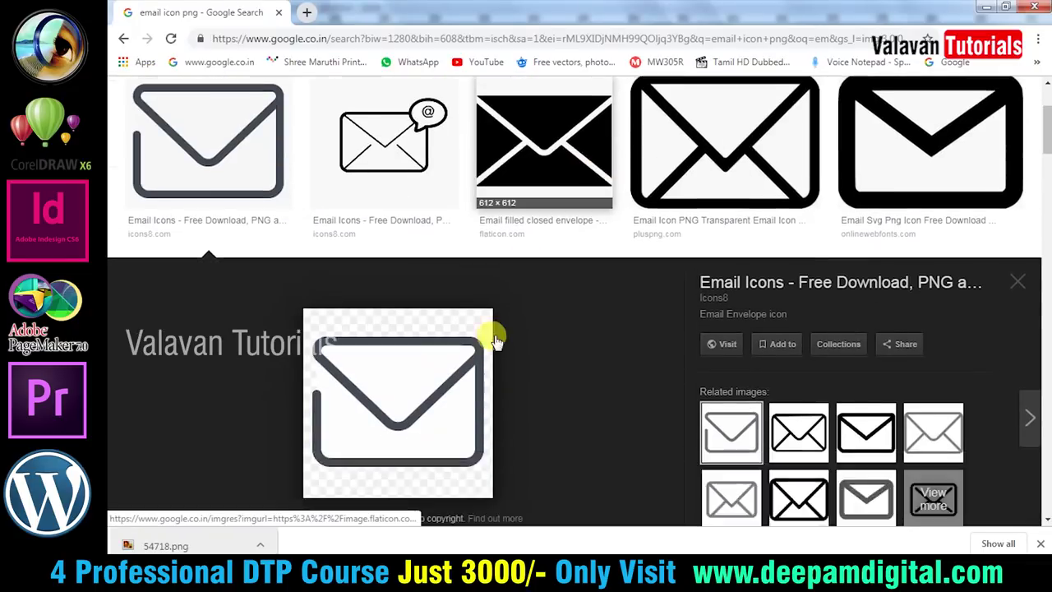
pyautogui.rightClick(451, 278)
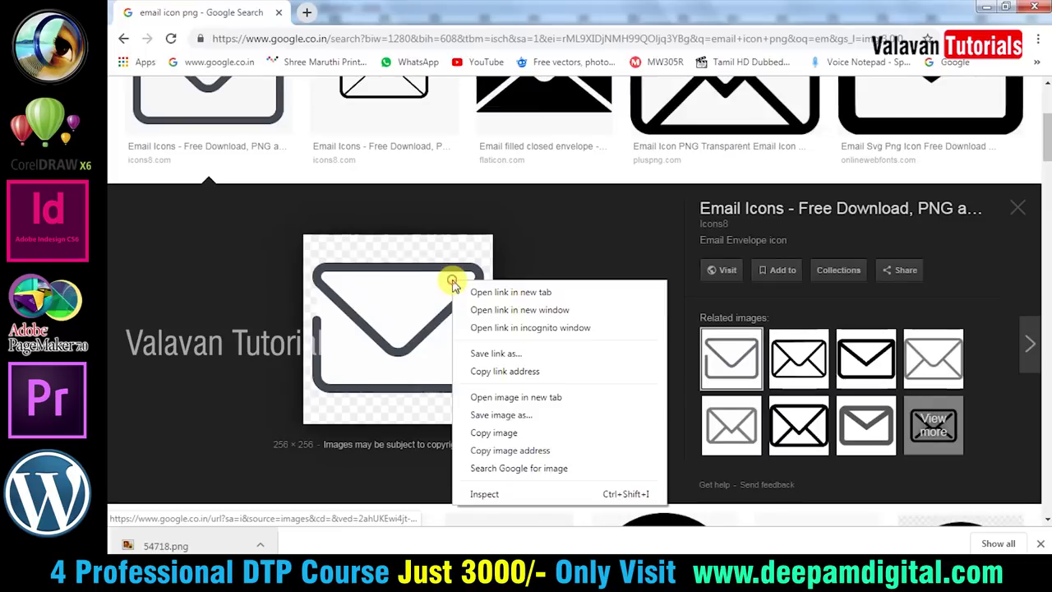
pyautogui.click(511, 415)
pyautogui.click(484, 331)
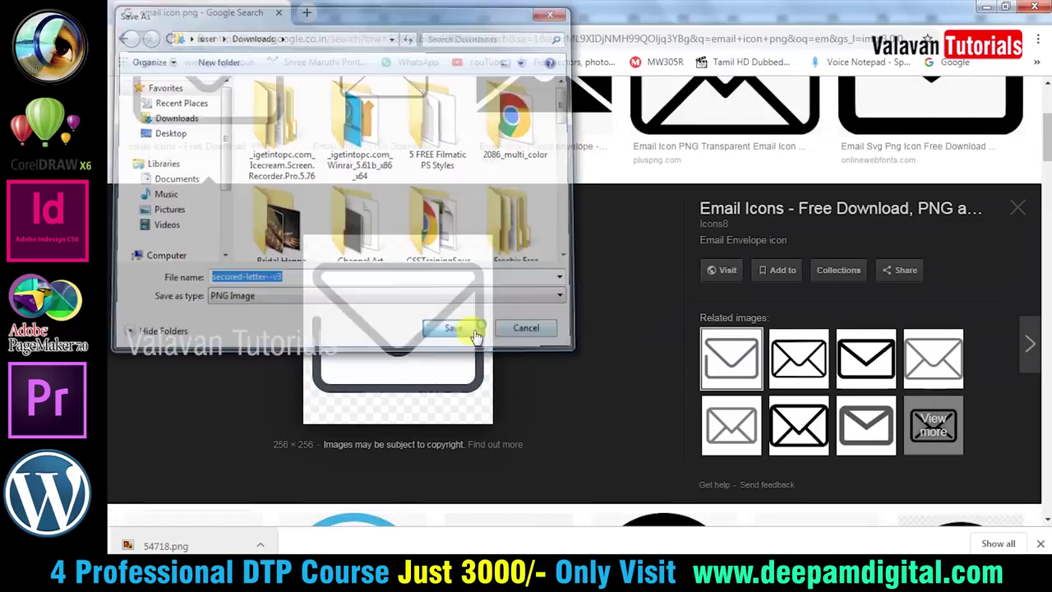
# Bring the envelope image into the card, scale it down, and place it left of the email line
pyautogui.click(226, 545)
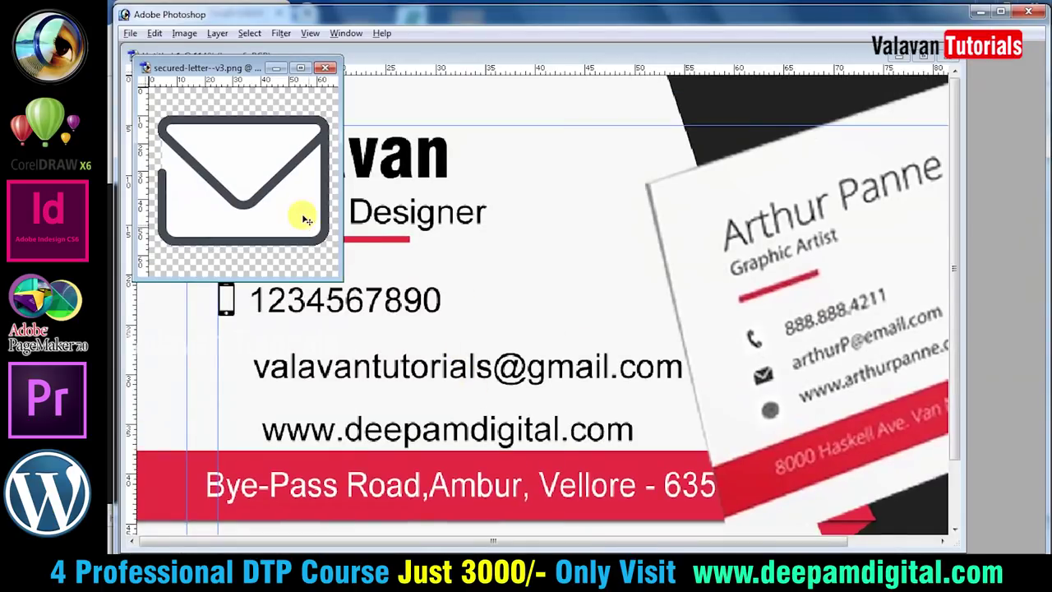
pyautogui.moveTo(300, 211)
pyautogui.mouseDown()
pyautogui.moveTo(415, 327)
pyautogui.moveTo(349, 261)
pyautogui.moveTo(313, 287)
pyautogui.mouseUp()
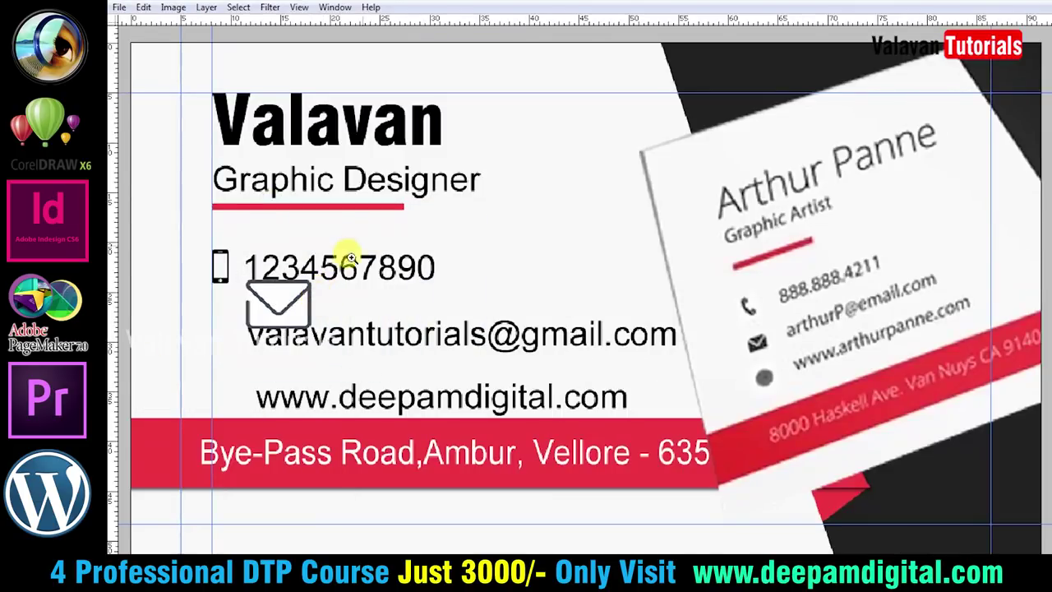
pyautogui.hotkey('ctrl', '+')
pyautogui.moveTo(588, 171); pyautogui.dragTo(481, 263)
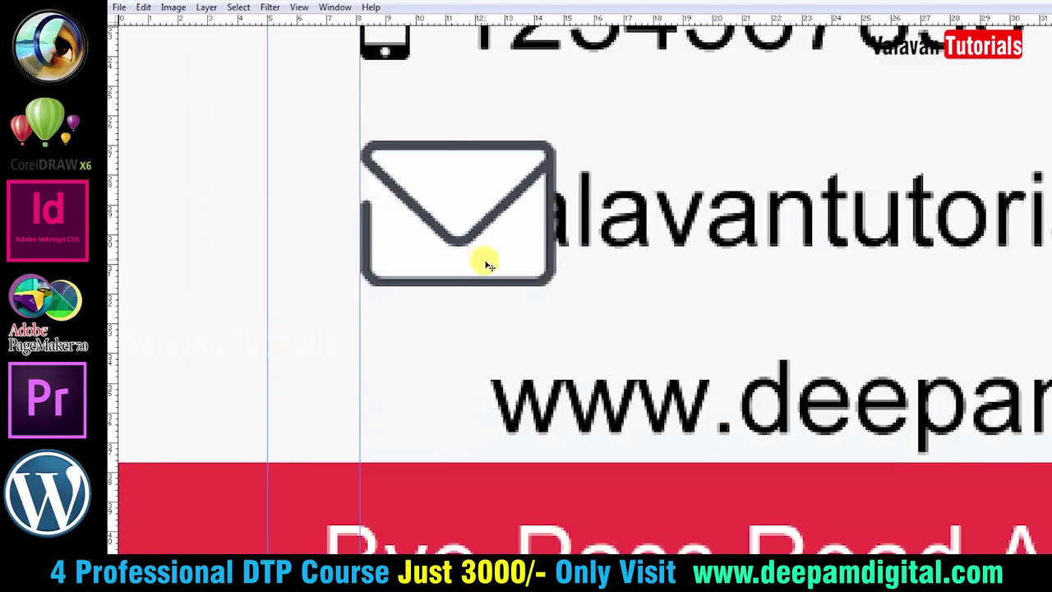
pyautogui.moveTo(554, 284); pyautogui.dragTo(482, 237)
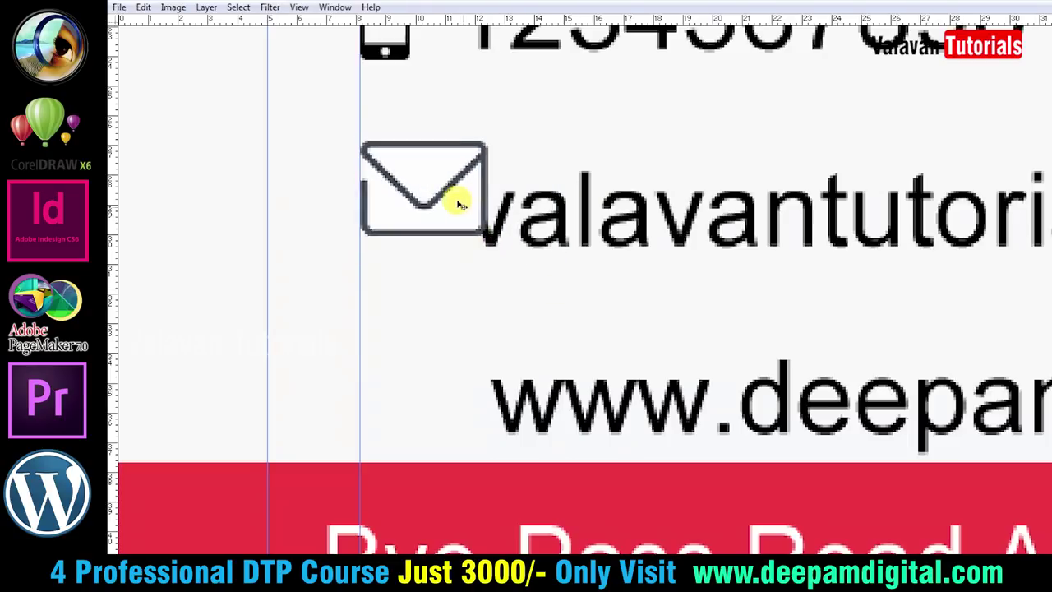
pyautogui.press('Down')
pyautogui.press('Down')
pyautogui.press('Down')
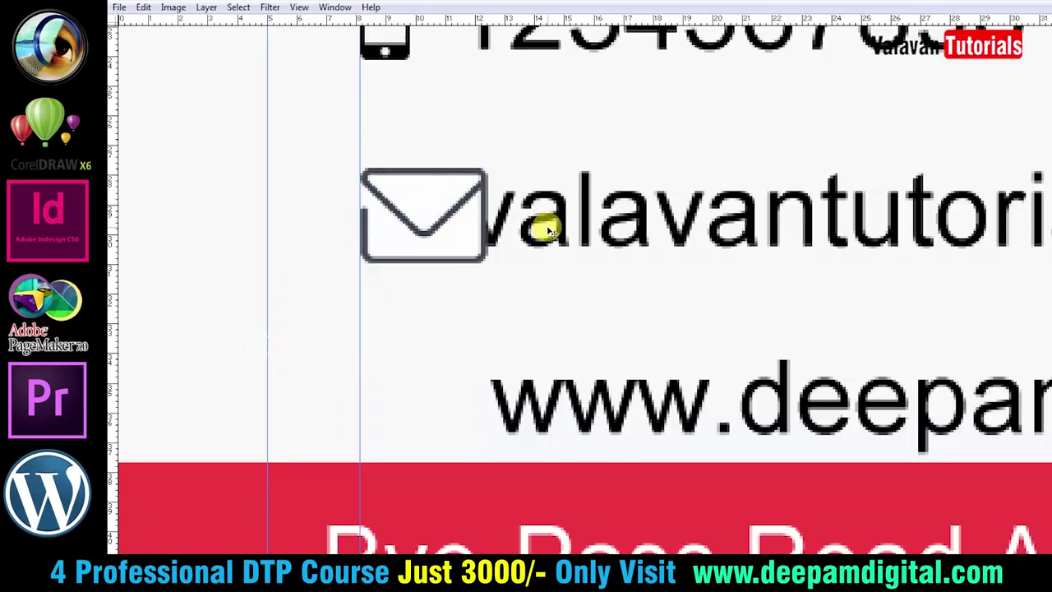
pyautogui.moveTo(480, 285); pyautogui.dragTo(469, 300)
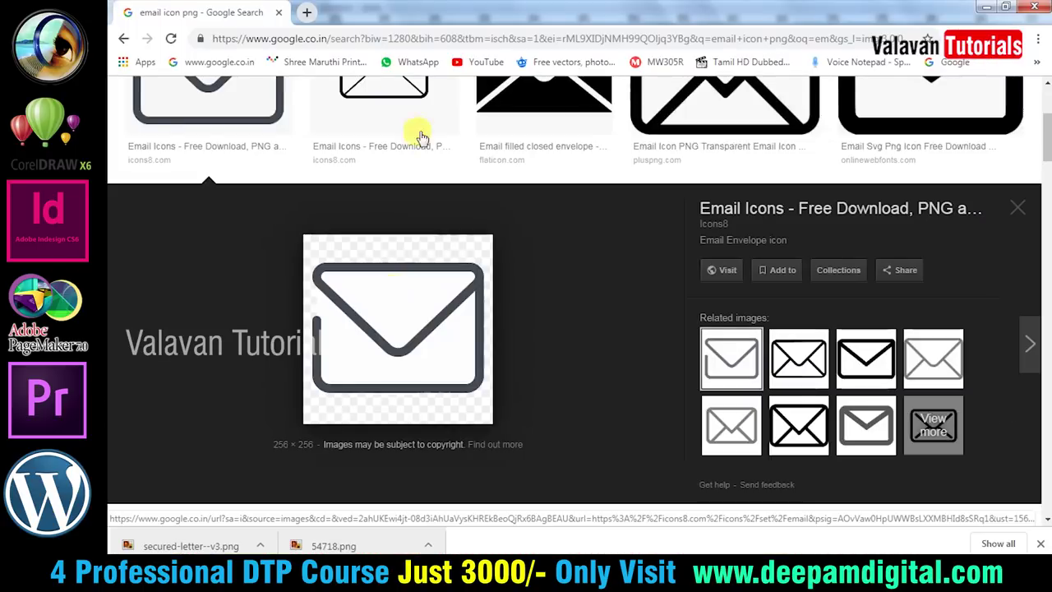
# Search Google Images for 'website icon png'
pyautogui.scroll(5, 418, 247)
pyautogui.tripleClick(353, 108)
pyautogui.write('web')
pyautogui.press('Down')
pyautogui.press('Return')
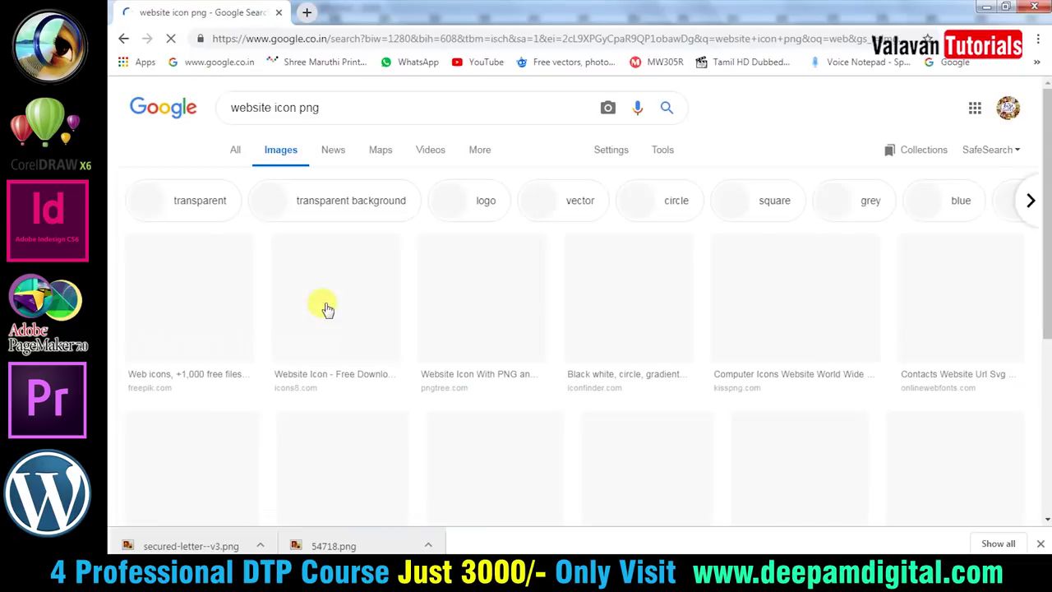
# Save the WWW globe icon as domain.png and open it in Photoshop
pyautogui.click(351, 293)
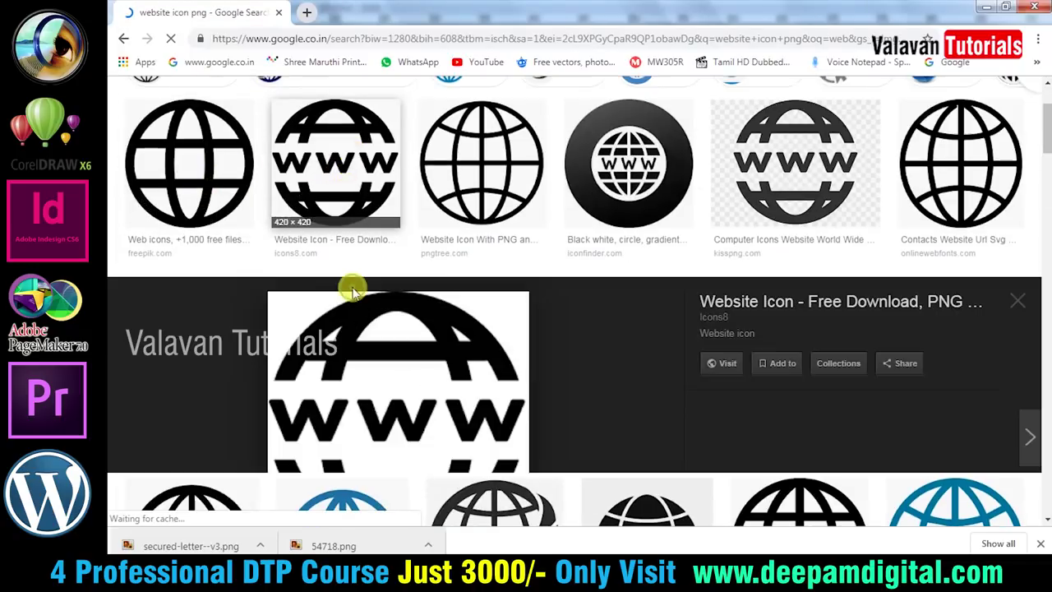
pyautogui.rightClick(454, 257)
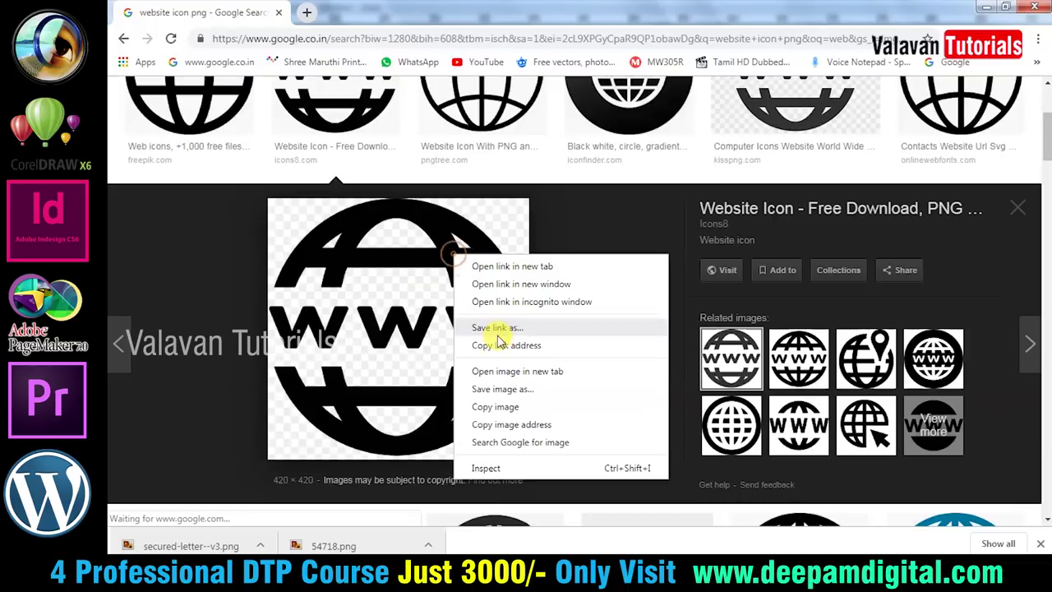
pyautogui.click(498, 388)
pyautogui.press('Escape')
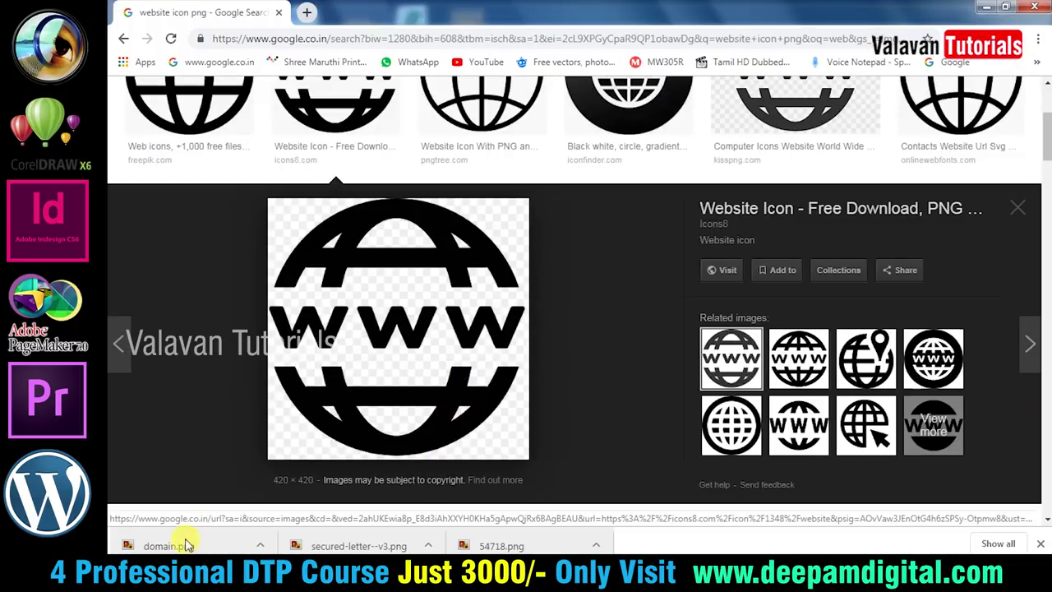
pyautogui.click(195, 546)
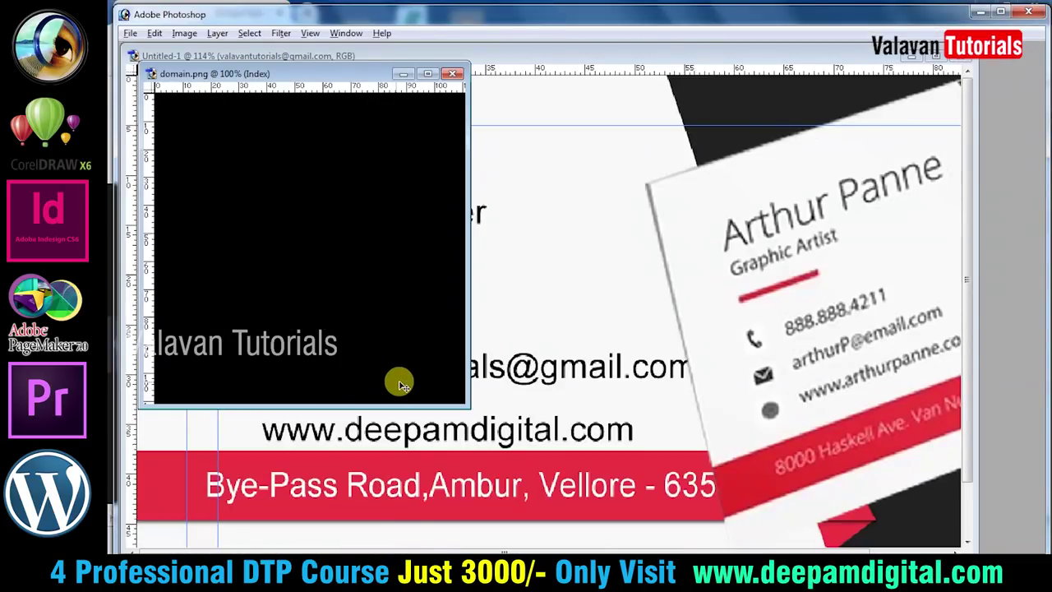
# Restore the hidden panels and show the Layers palette
pyautogui.press('Tab')
pyautogui.click(344, 36)
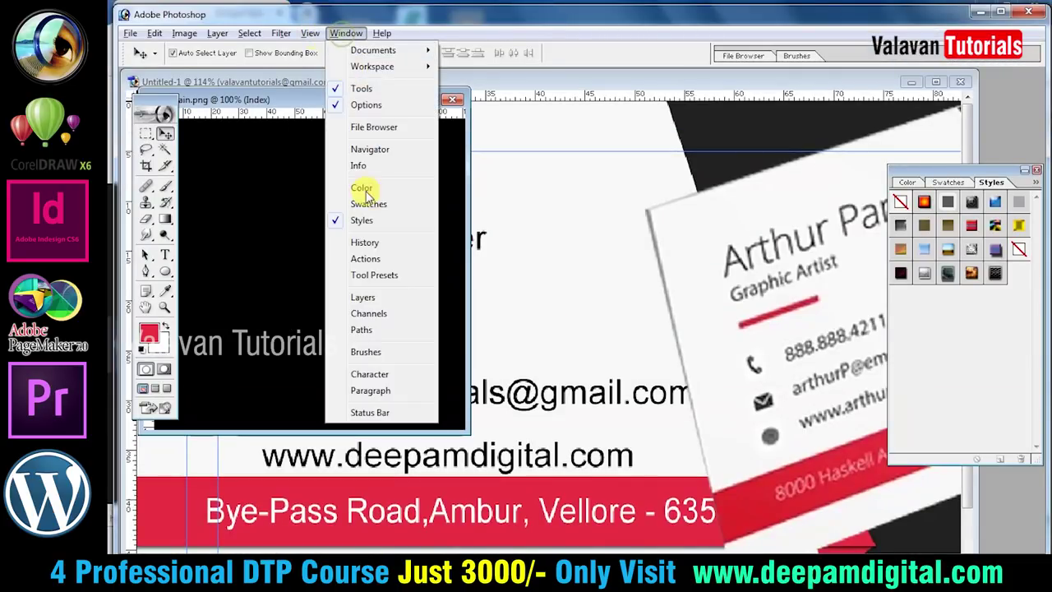
pyautogui.click(376, 298)
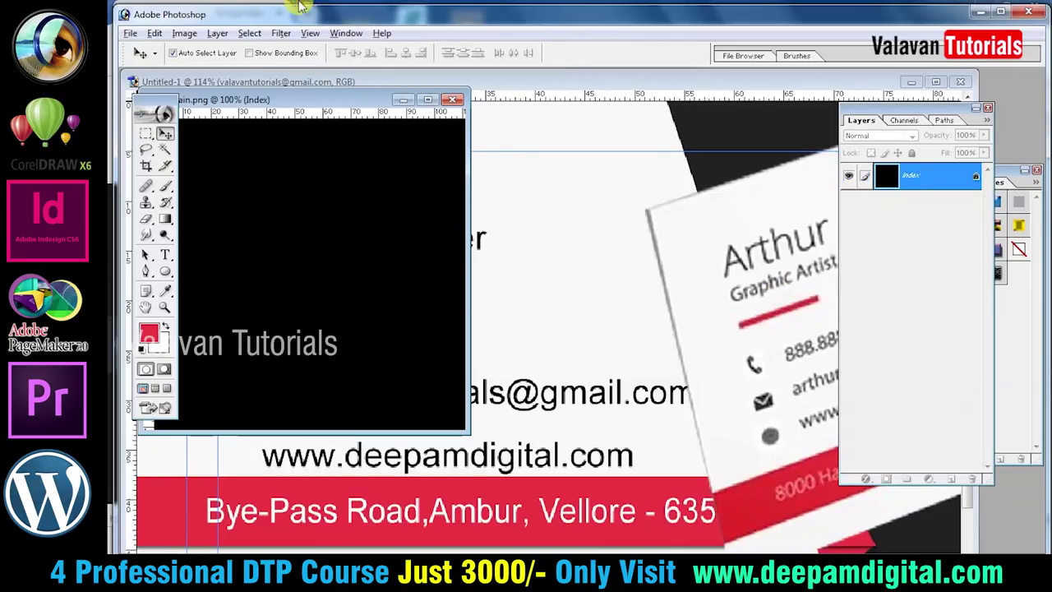
# Convert domain.png from Indexed to RGB, then close it without saving
pyautogui.click(183, 33)
pyautogui.moveTo(215, 50)
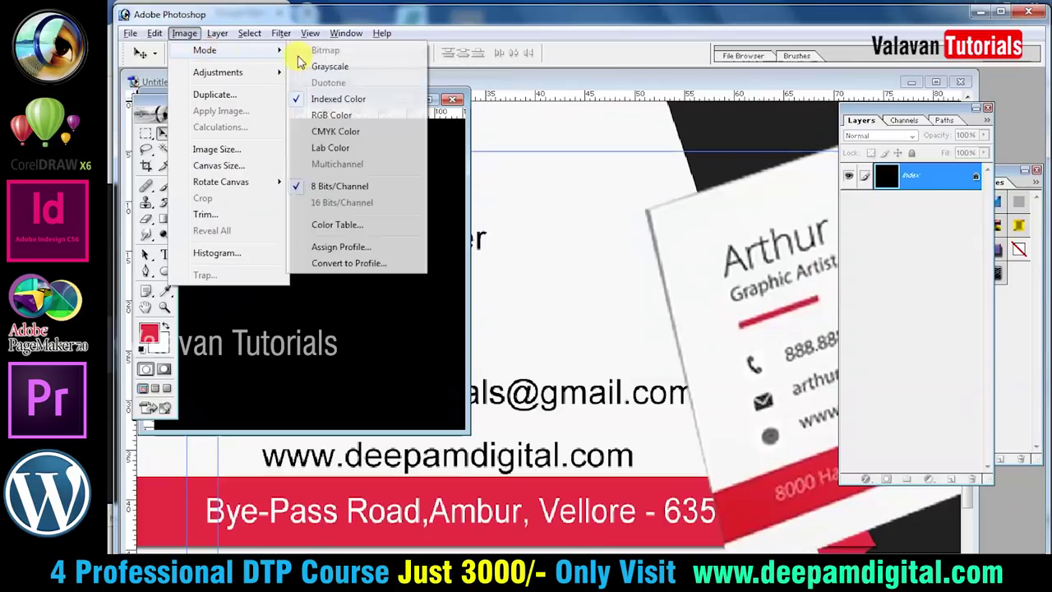
pyautogui.click(345, 118)
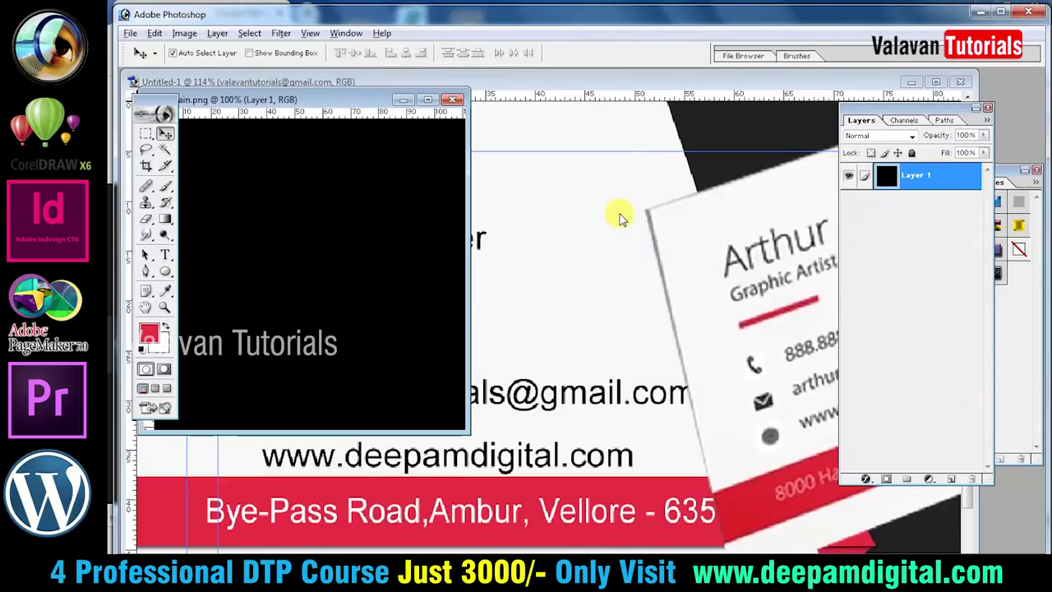
pyautogui.hotkey('ctrl', 'w')
pyautogui.click(576, 227)
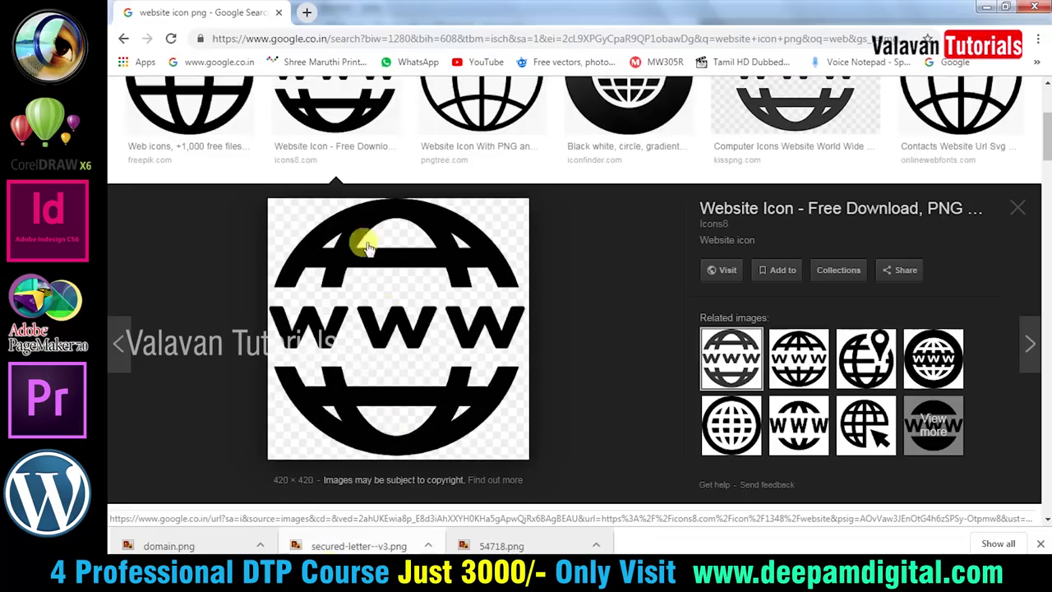
# Download the plain outlined globe icon PNG and open it in Photoshop
pyautogui.scroll(3, 242, 235)
pyautogui.click(194, 293)
pyautogui.scroll(-3, 451, 220)
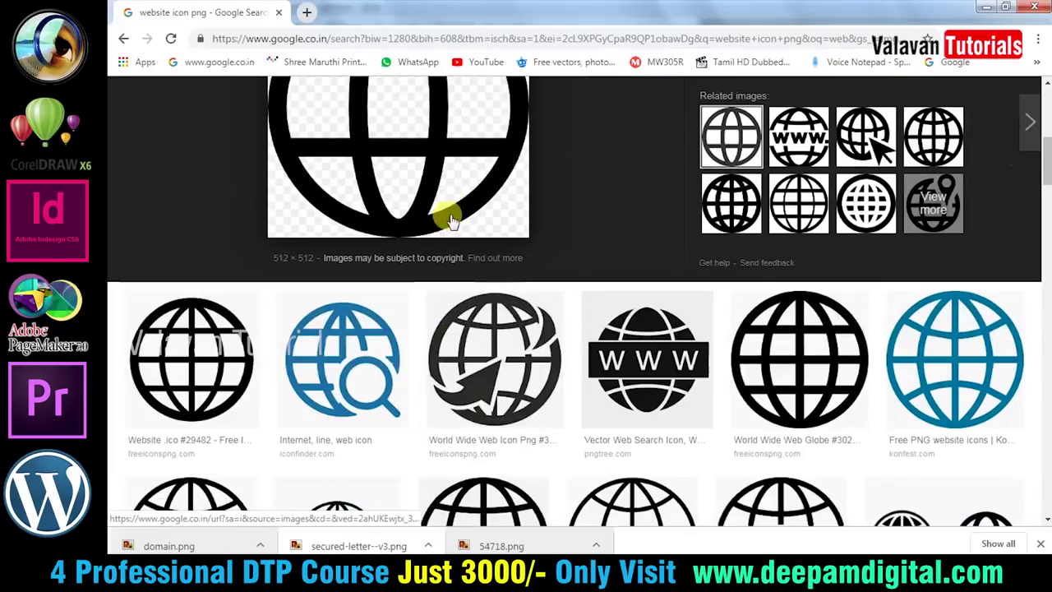
pyautogui.rightClick(434, 145)
pyautogui.click(485, 277)
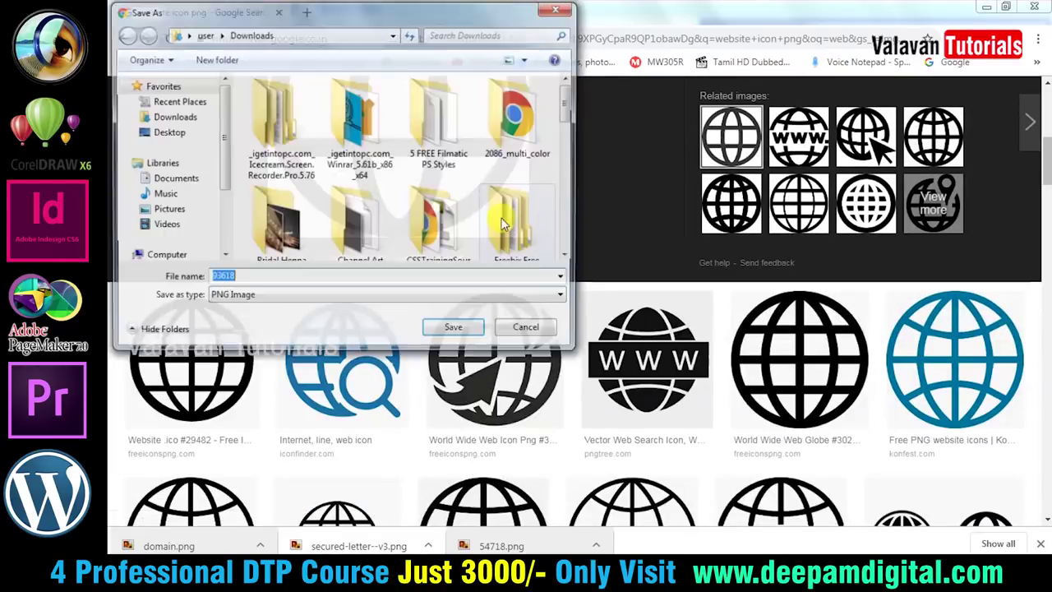
pyautogui.click(456, 327)
pyautogui.click(165, 546)
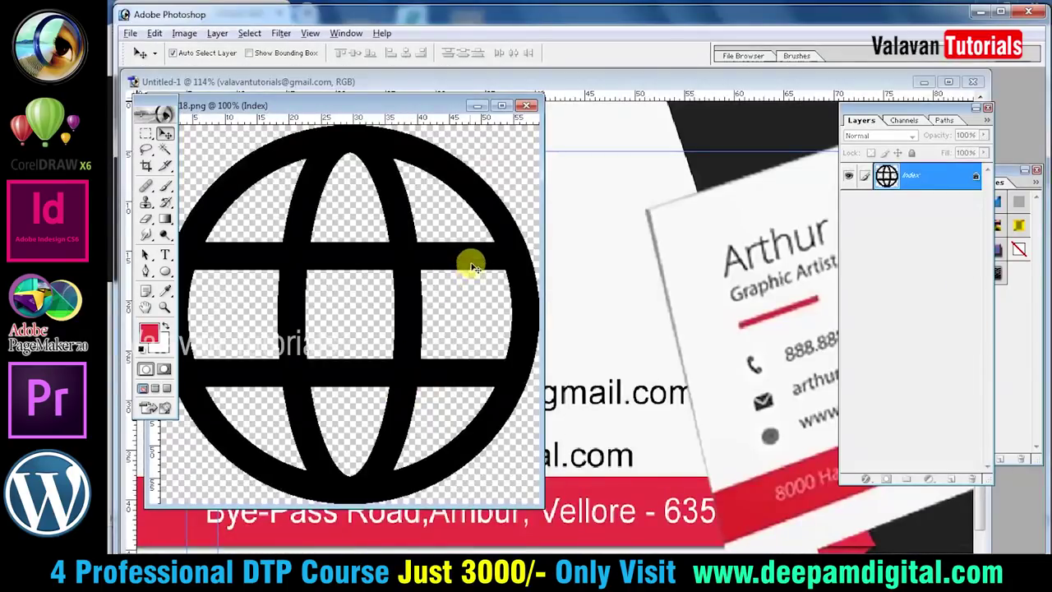
# Convert the globe image to CMYK and scale it down on the card
pyautogui.hotkey('alt', 'i')
pyautogui.press('m')
pyautogui.click(403, 191)
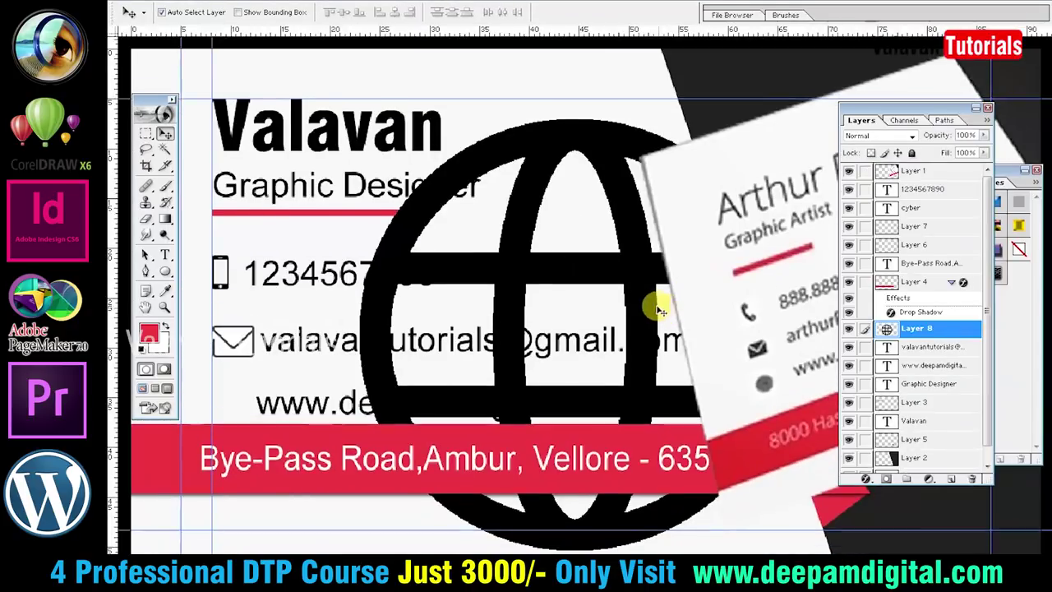
pyautogui.hotkey('ctrl', 't')
pyautogui.moveTo(783, 123); pyautogui.dragTo(593, 330)
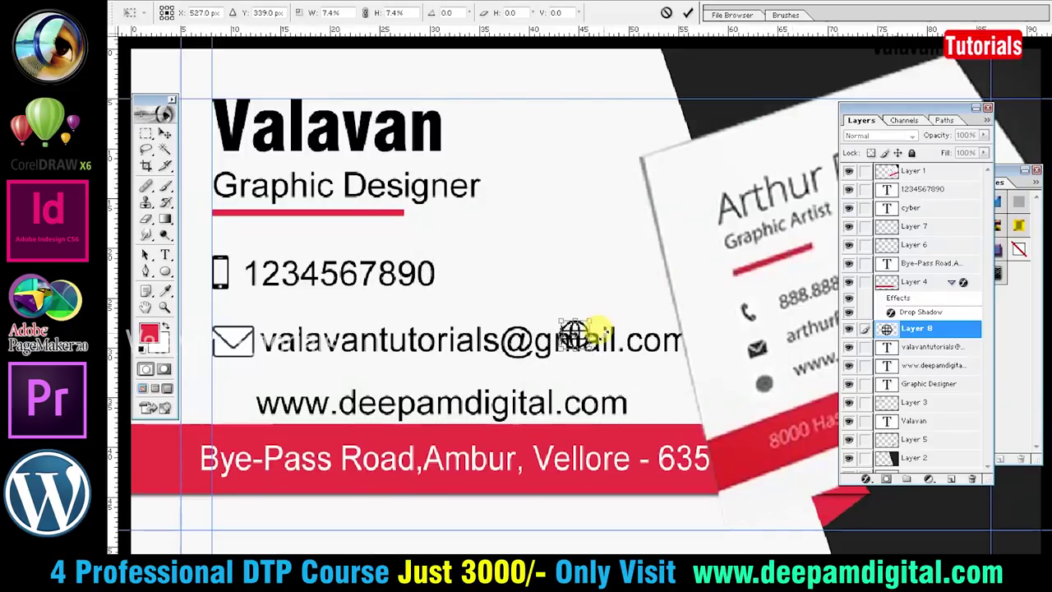
pyautogui.press('Return')
pyautogui.press('z')
pyautogui.click(396, 407)
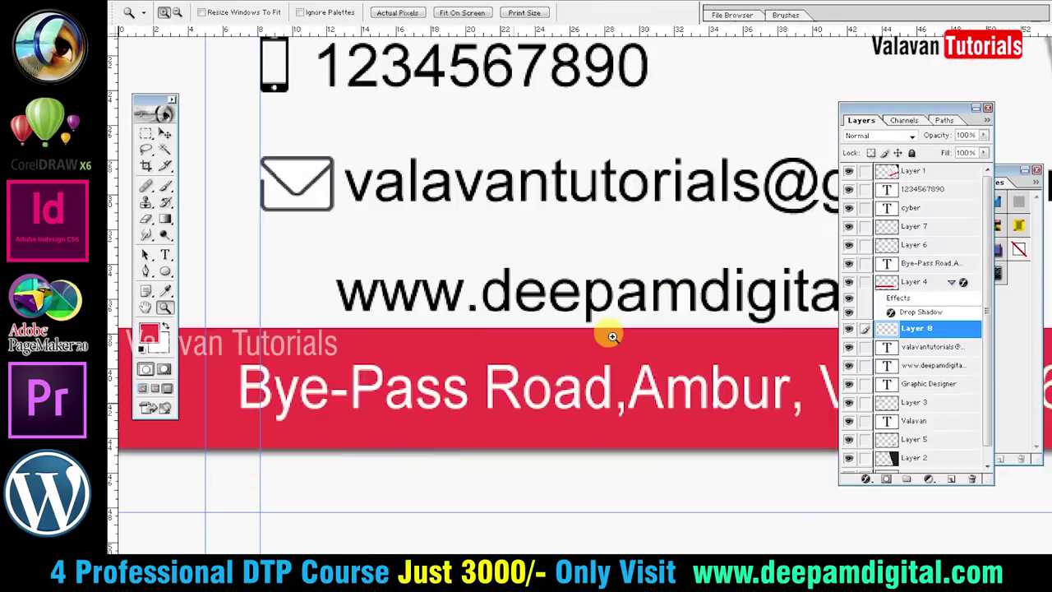
pyautogui.press('Tab')
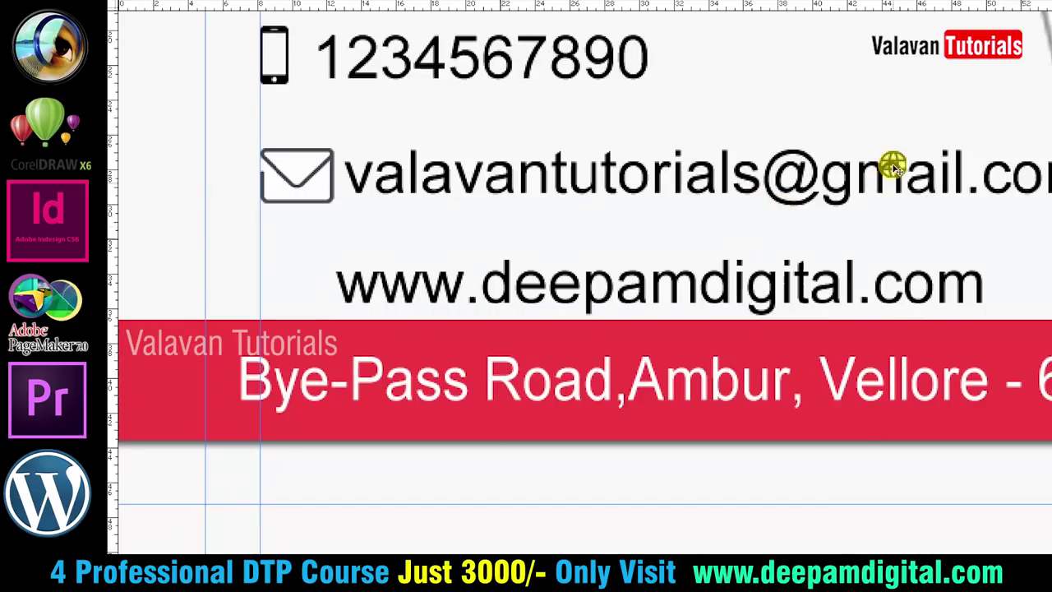
pyautogui.moveTo(890, 188); pyautogui.dragTo(300, 284)
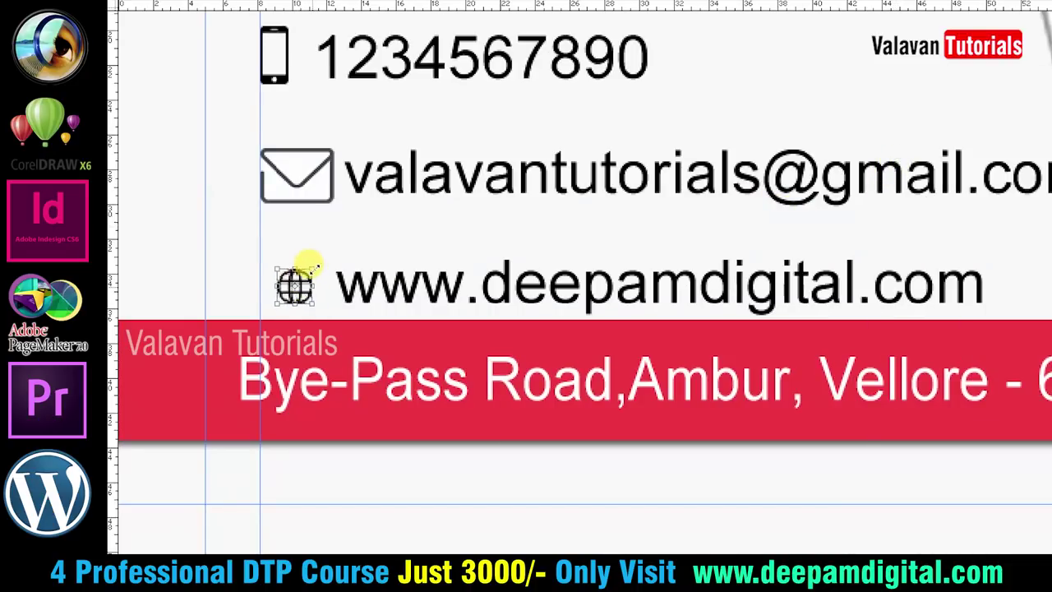
pyautogui.hotkey('ctrl', '0')
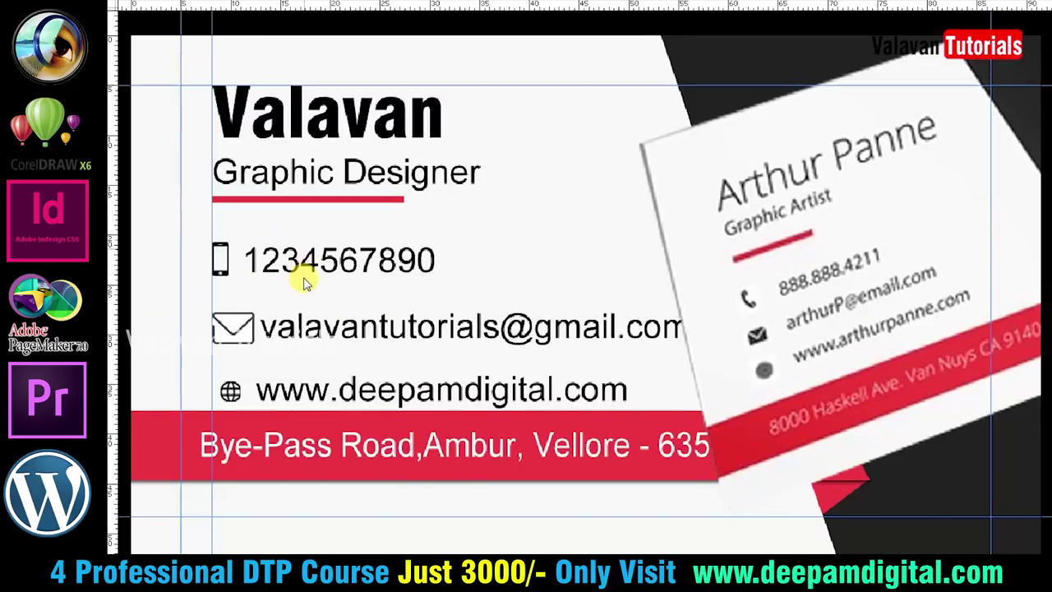
pyautogui.hotkey('alt', 'l')
pyautogui.press('d')
pyautogui.press('l')
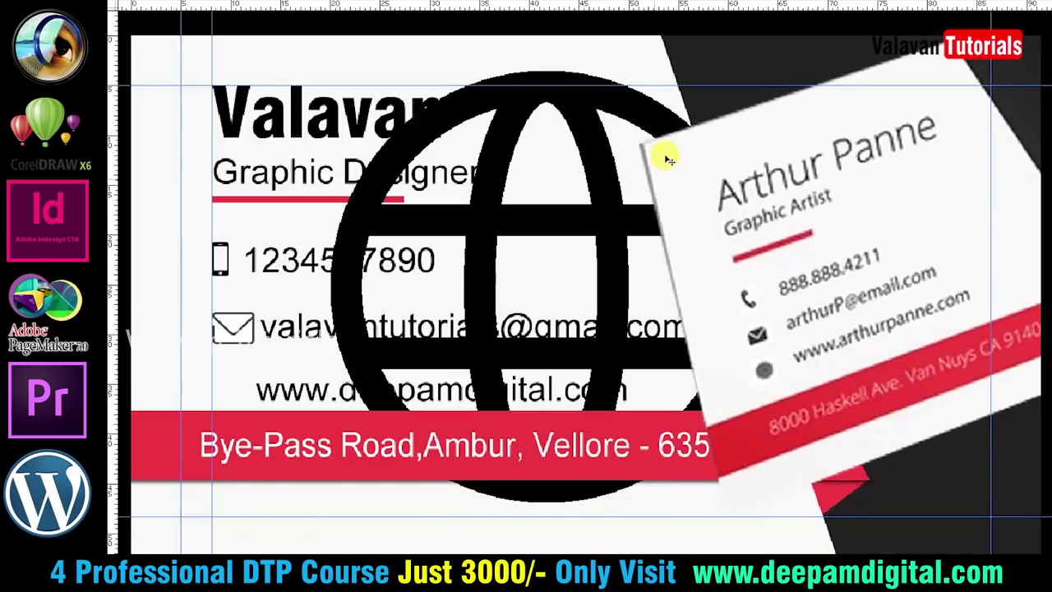
pyautogui.hotkey('ctrl', 't')
pyautogui.moveTo(595, 200); pyautogui.dragTo(355, 452)
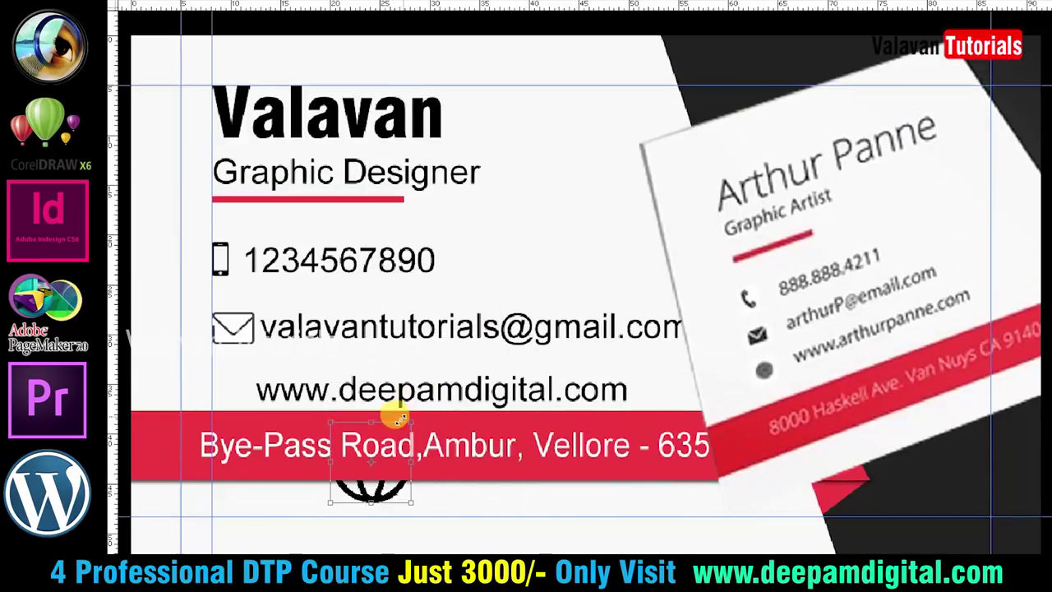
pyautogui.hotkey('ctrl', '+')
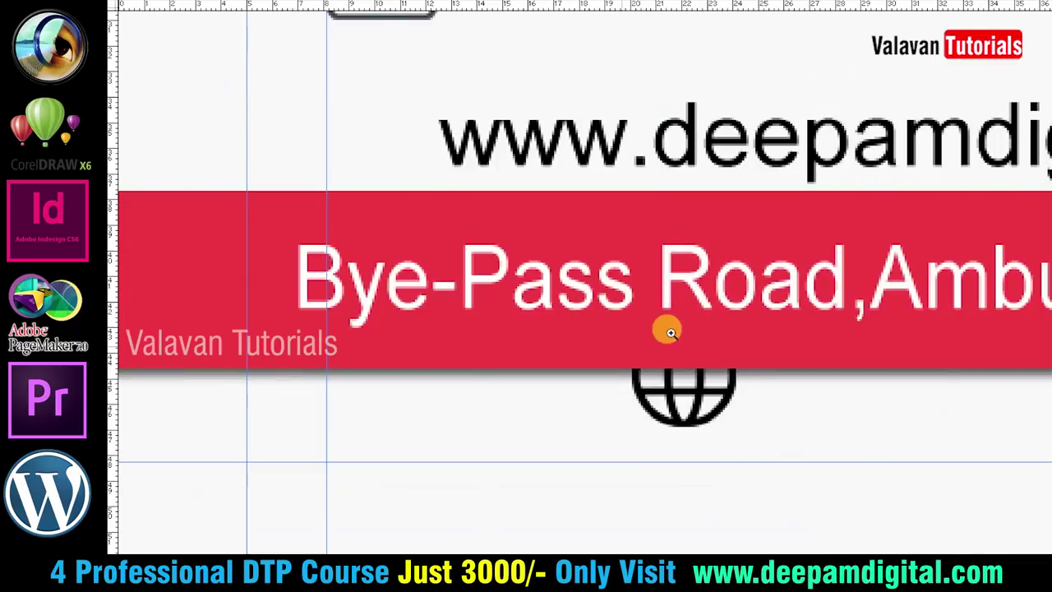
pyautogui.moveTo(487, 247); pyautogui.dragTo(340, 134)
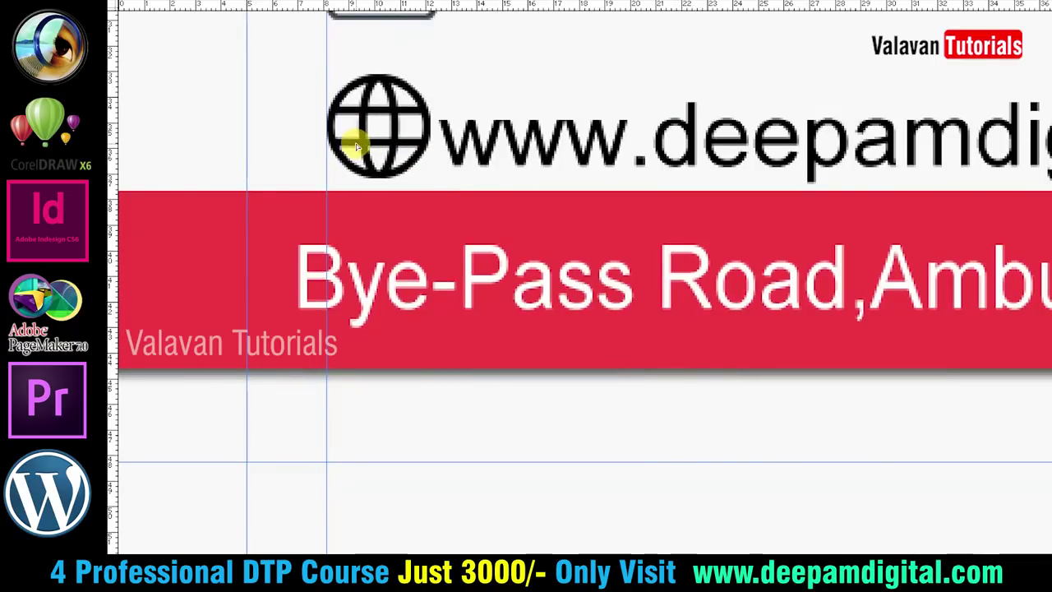
pyautogui.moveTo(429, 72); pyautogui.dragTo(411, 99)
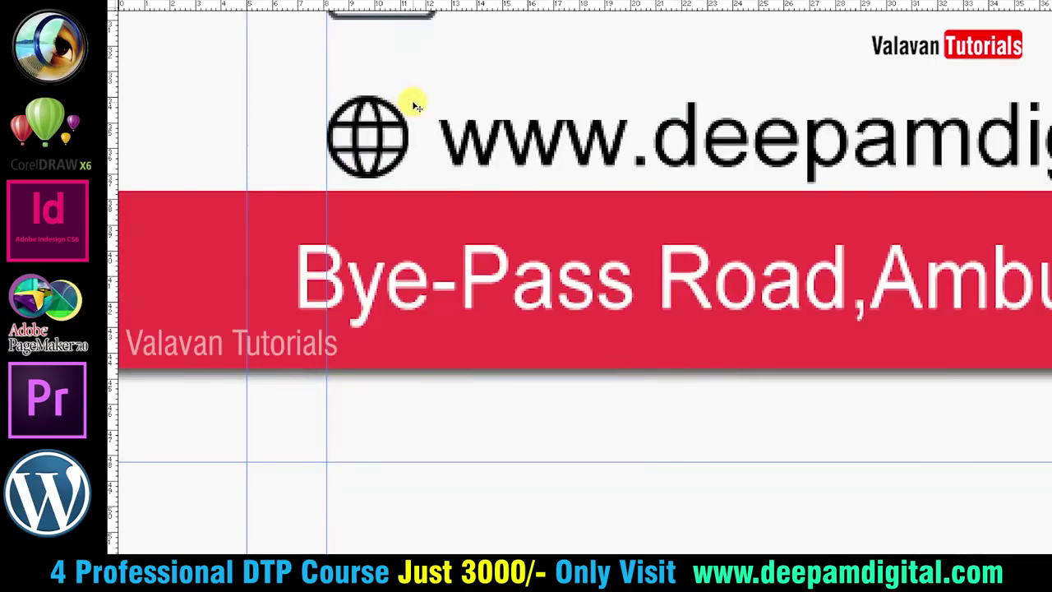
pyautogui.hotkey('ctrl', '-')
# Shrink the envelope icon and line it up with the email line
pyautogui.click(263, 347)
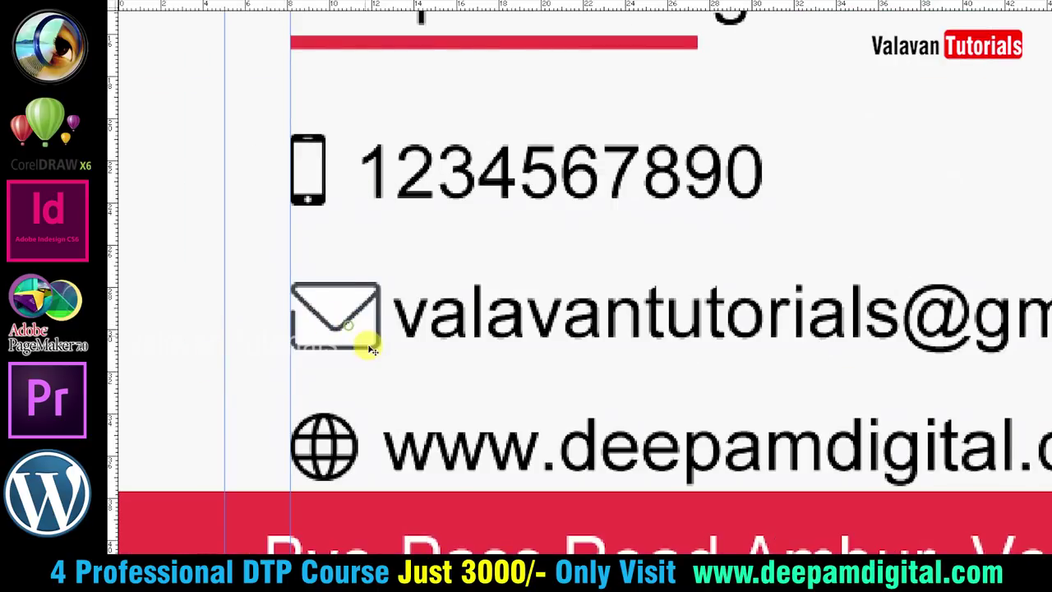
pyautogui.moveTo(378, 349); pyautogui.dragTo(338, 347)
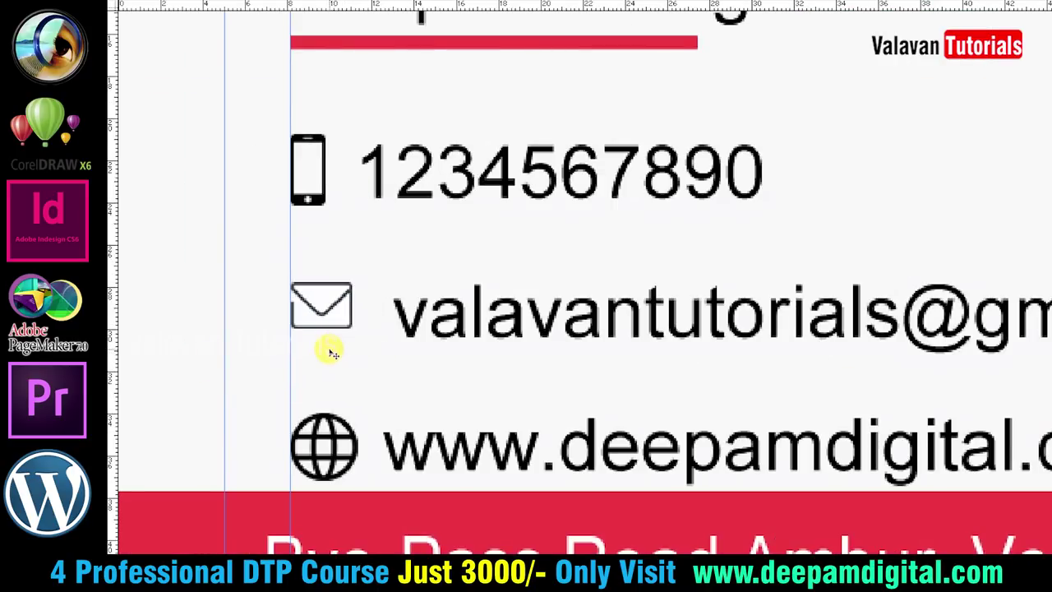
pyautogui.click(442, 278)
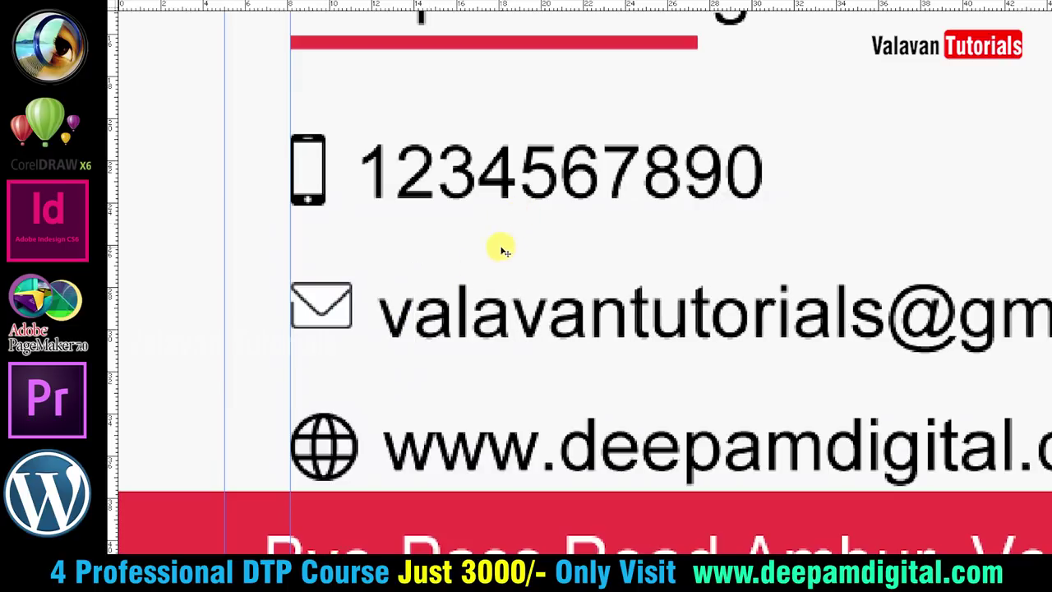
pyautogui.moveTo(342, 319); pyautogui.dragTo(337, 325)
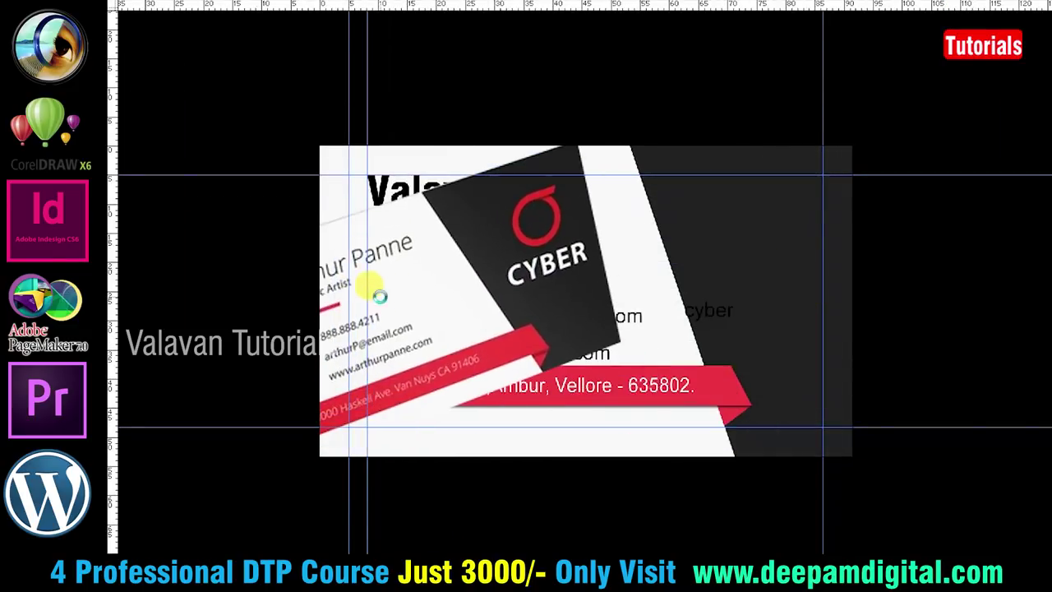
# Restyle CYBER in red Swis721 Blk BT capitals on the dark panel and shift the mockup right
pyautogui.click(721, 274)
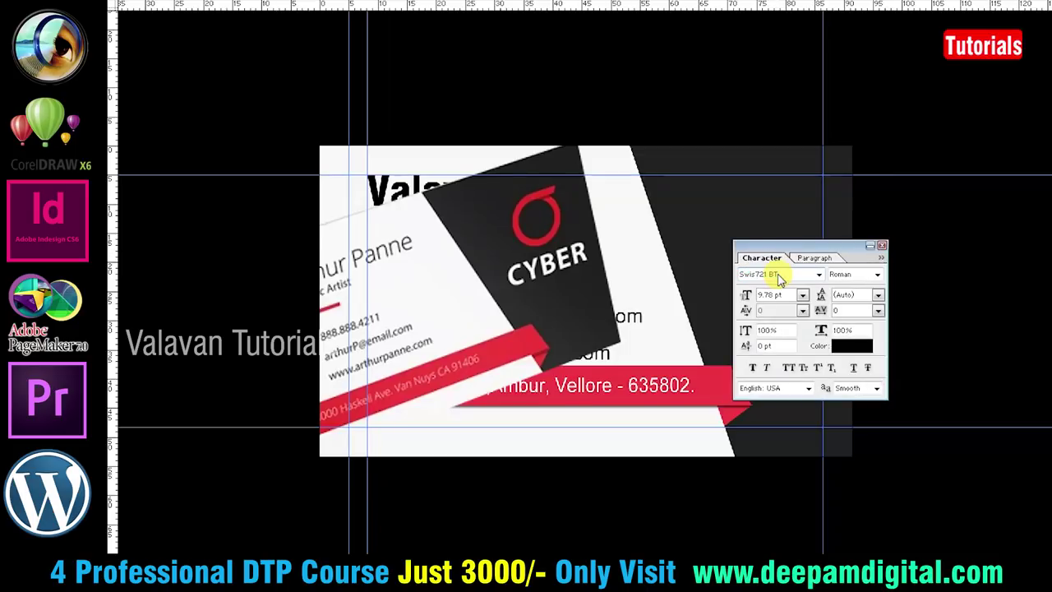
pyautogui.hotkey('ctrl', 't')
pyautogui.hotkey('ctrl', 't')
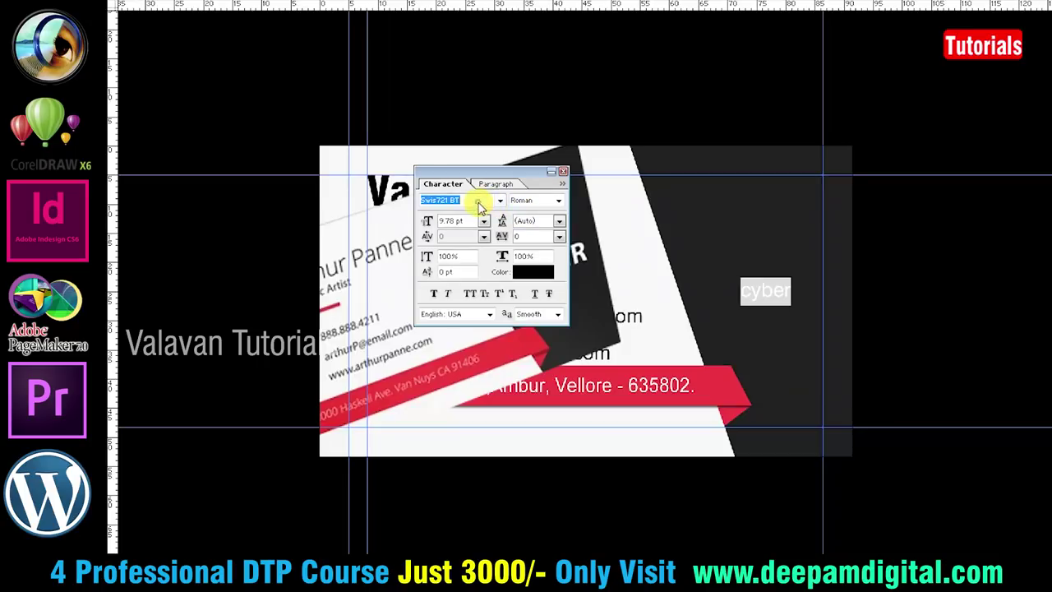
pyautogui.press('Down')
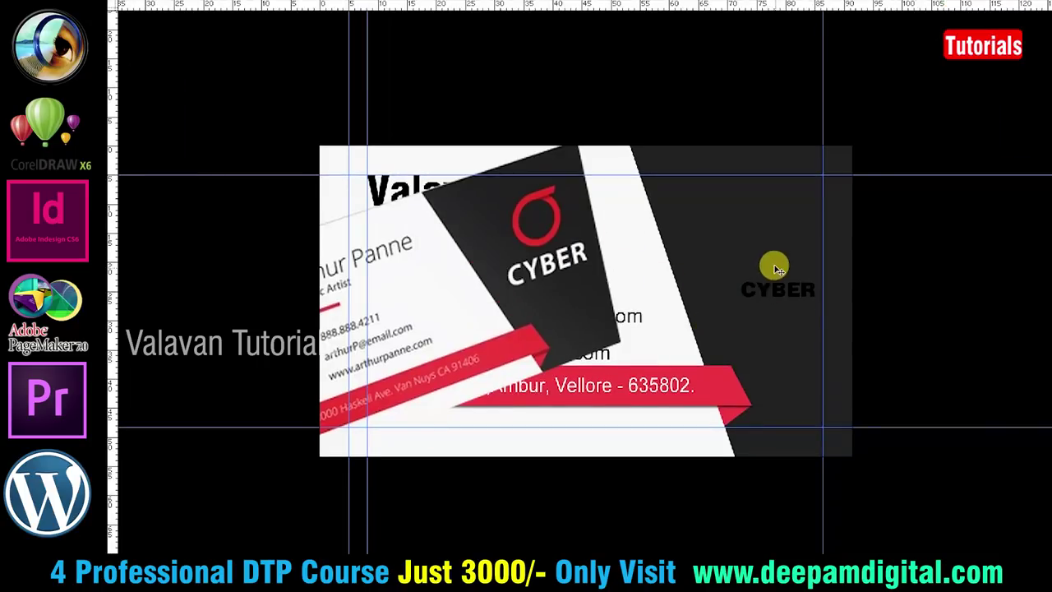
pyautogui.moveTo(772, 265); pyautogui.dragTo(758, 269)
pyautogui.hotkey('alt', 'BackSpace')
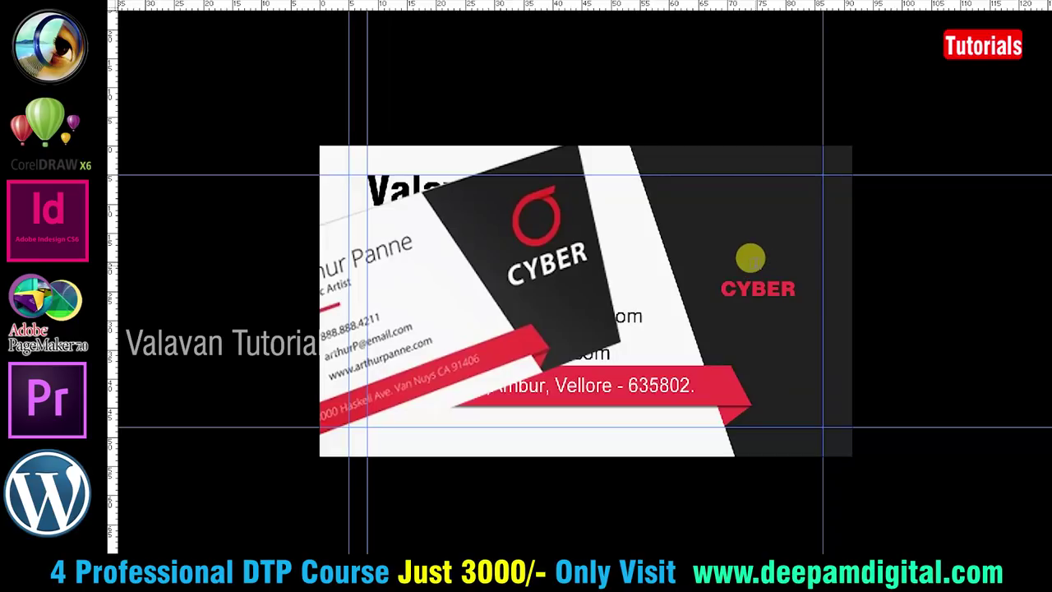
pyautogui.press('Down')
pyautogui.press('Down')
pyautogui.press('Down')
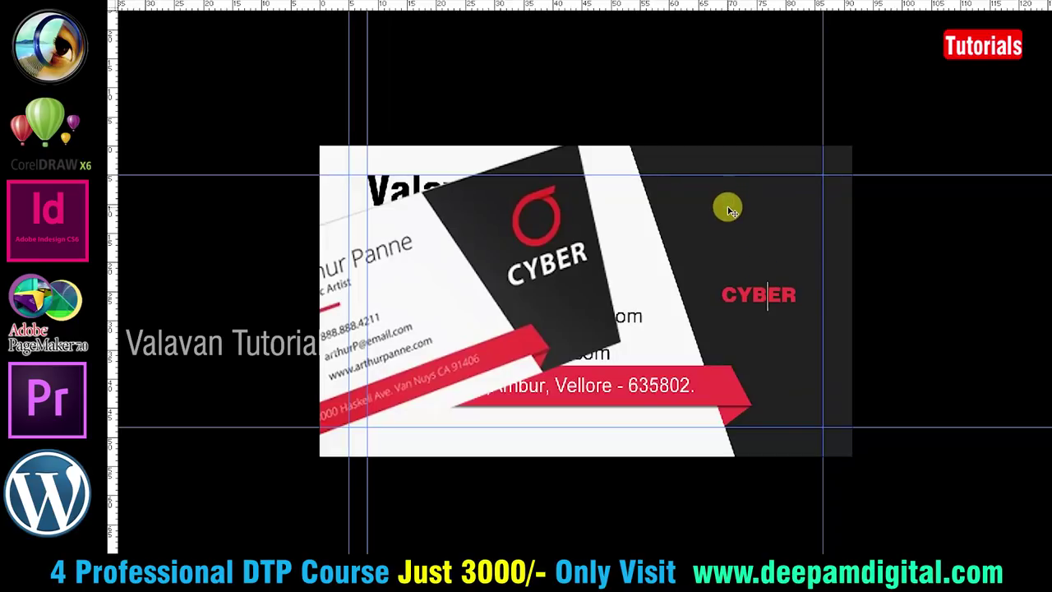
pyautogui.moveTo(586, 274); pyautogui.dragTo(611, 272)
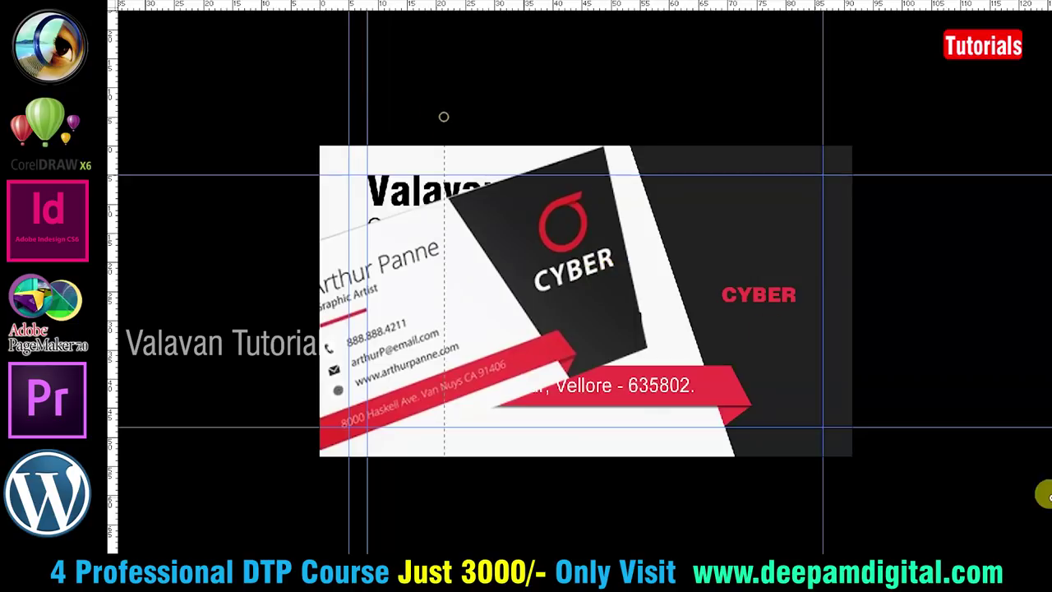
pyautogui.hotkey('ctrl', '=')
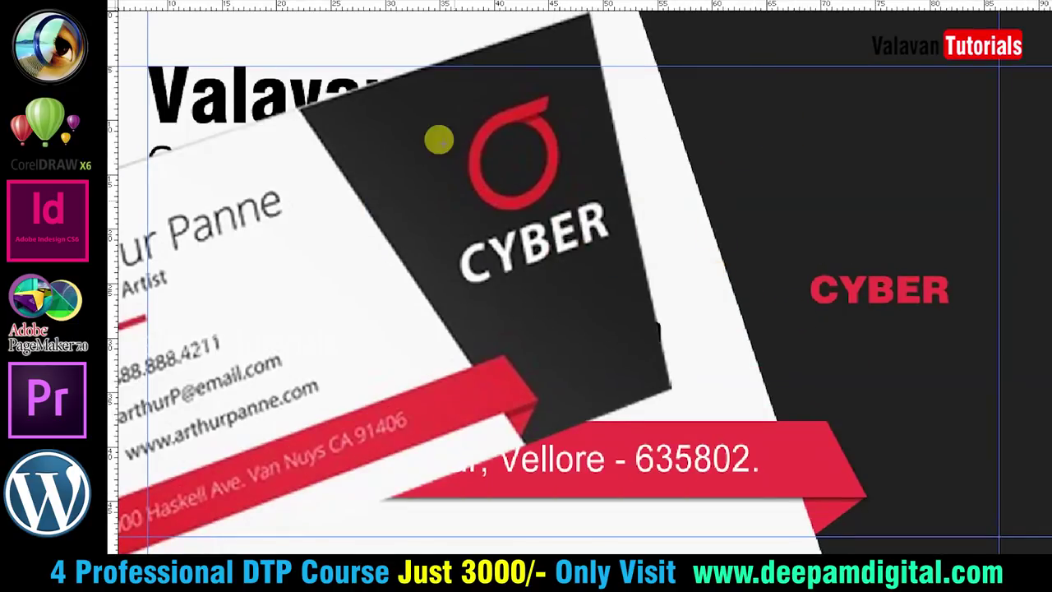
# Stroke a circular selection in red to make a ring and move it above CYBER
pyautogui.moveTo(355, 187); pyautogui.dragTo(493, 307)
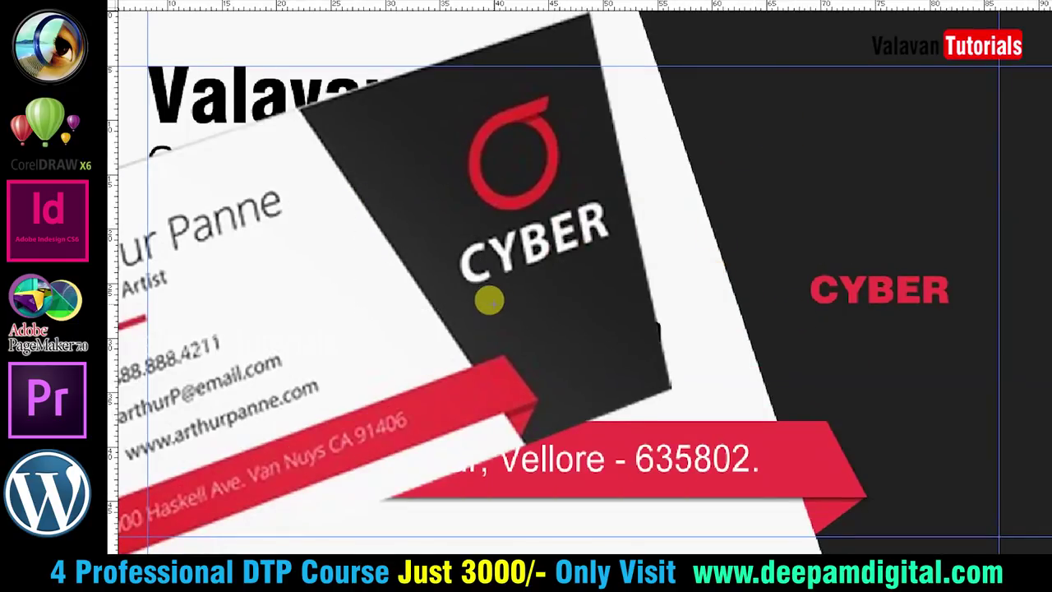
pyautogui.moveTo(345, 171); pyautogui.dragTo(539, 343)
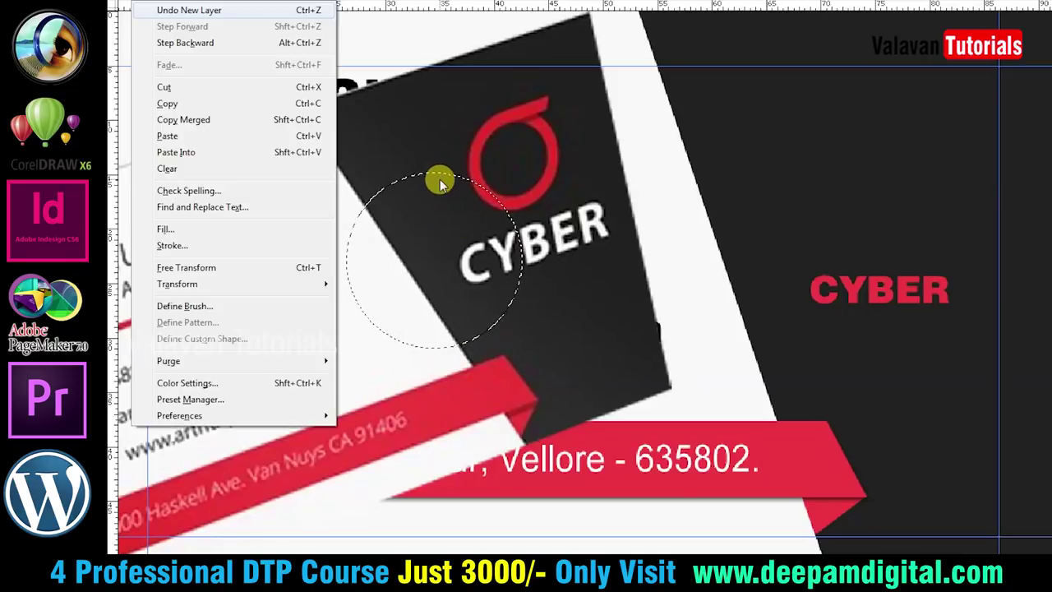
pyautogui.hotkey('alt', 'e')
pyautogui.press('s')
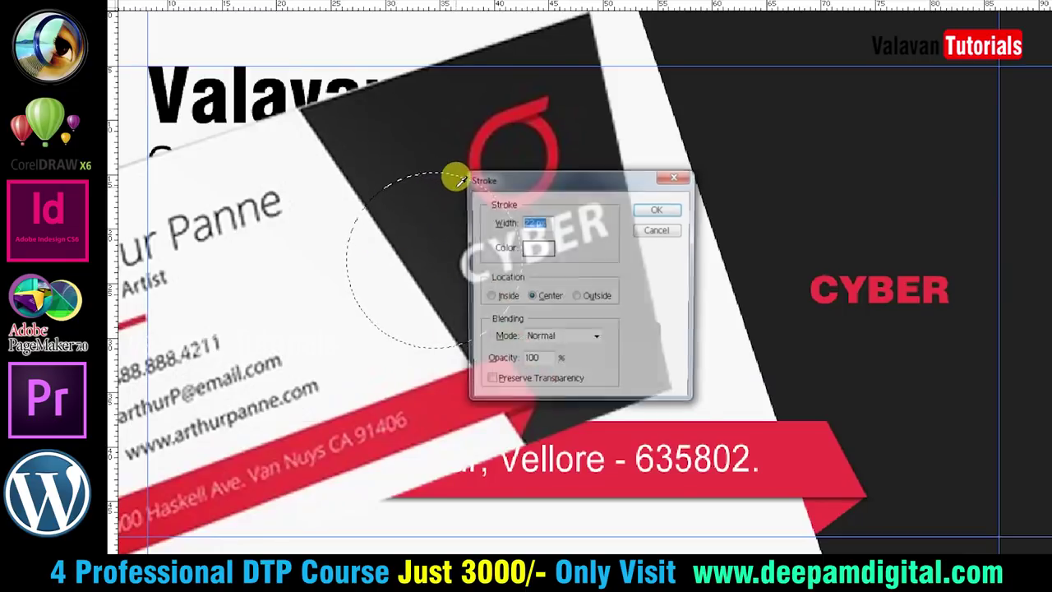
pyautogui.moveTo(594, 192); pyautogui.dragTo(715, 204)
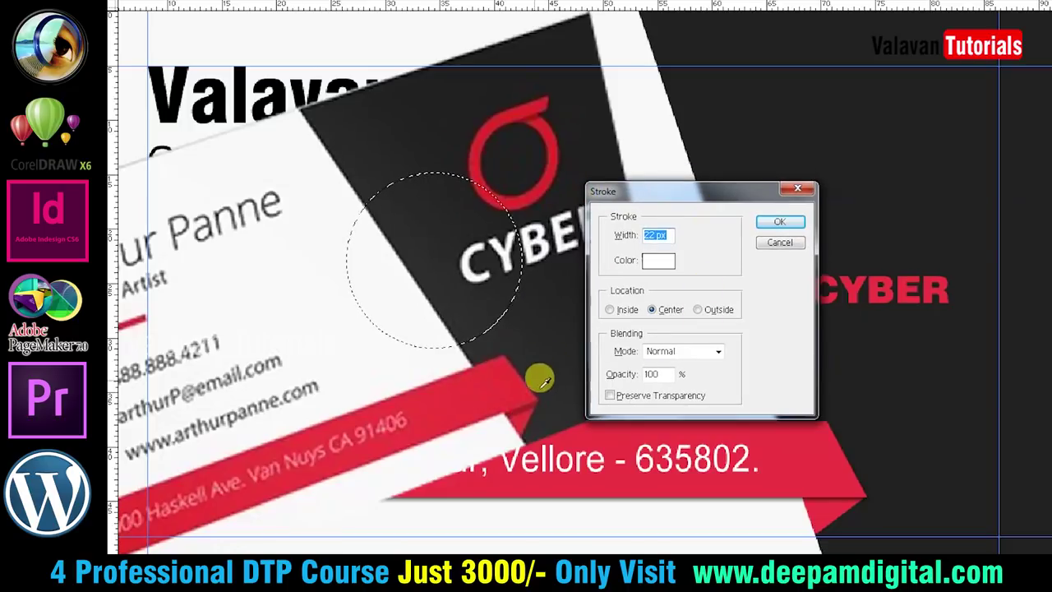
pyautogui.click(658, 260)
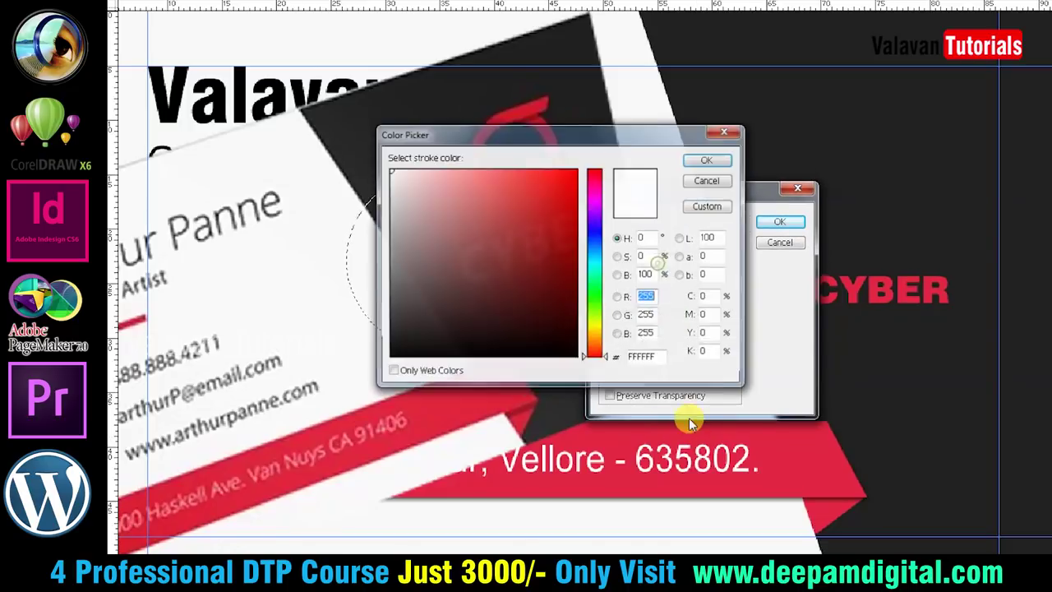
pyautogui.click(703, 161)
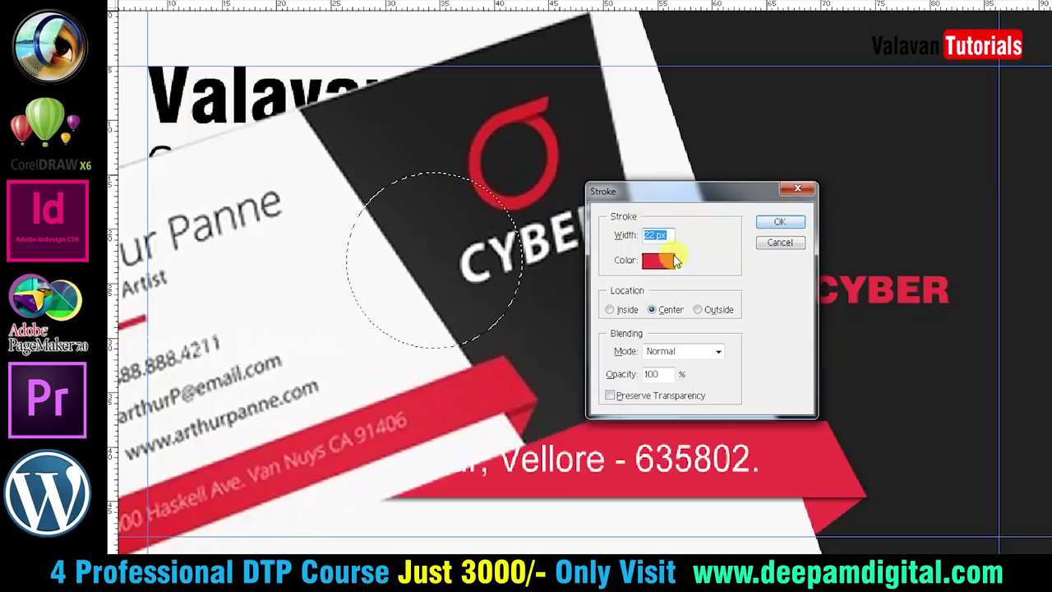
pyautogui.press('Return')
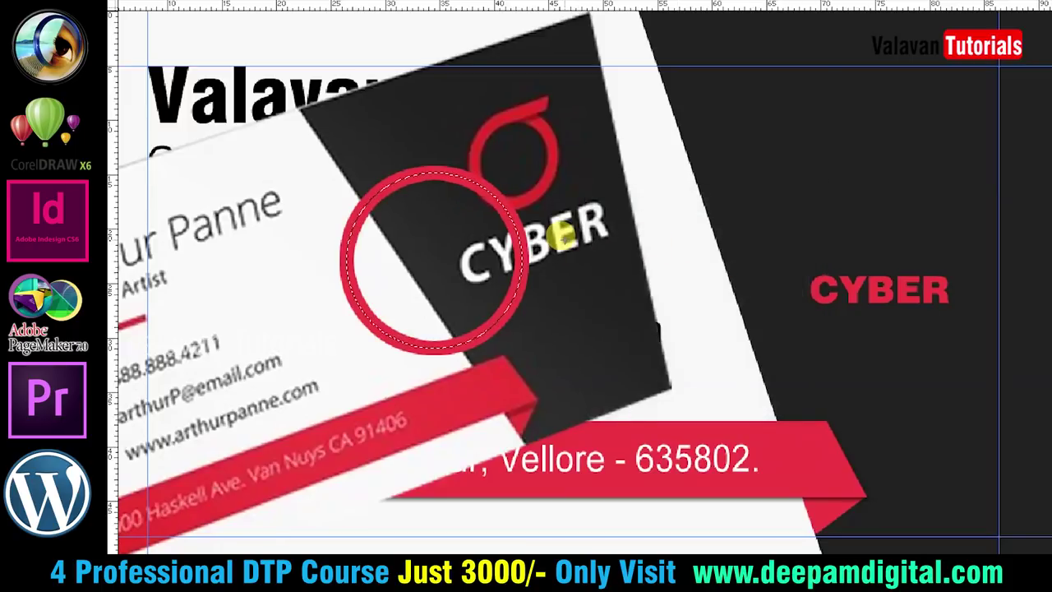
pyautogui.moveTo(486, 197)
pyautogui.mouseDown()
pyautogui.moveTo(910, 136)
pyautogui.moveTo(923, 102)
pyautogui.moveTo(847, 205)
pyautogui.mouseUp()
pyautogui.hotkey('ctrl', 't')
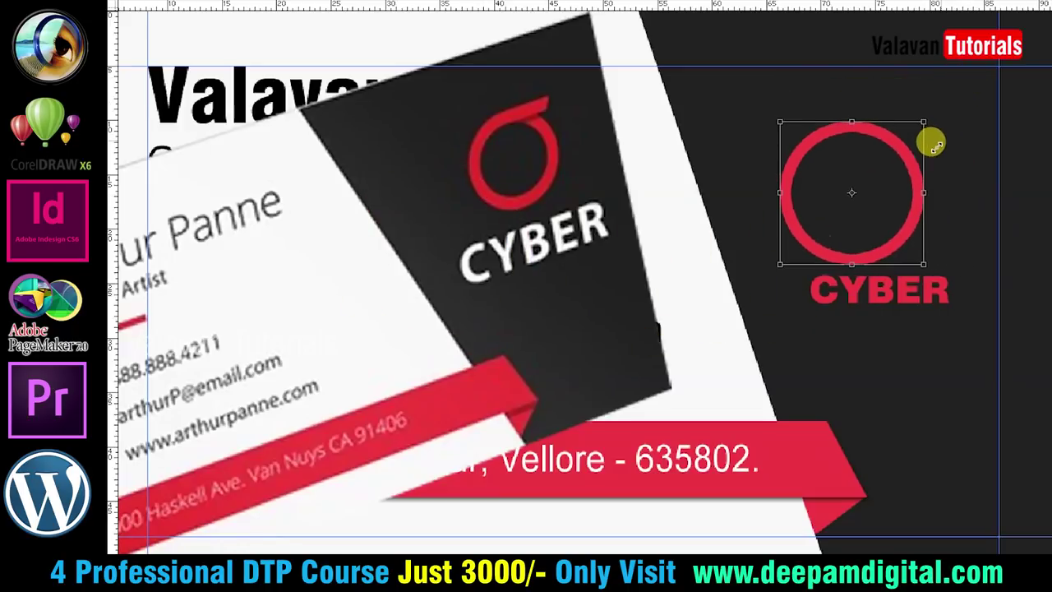
# Nudge the ring to centre it over CYBER, commit the transform, and zoom in on it
pyautogui.moveTo(847, 206); pyautogui.dragTo(866, 194)
pyautogui.press('Return')
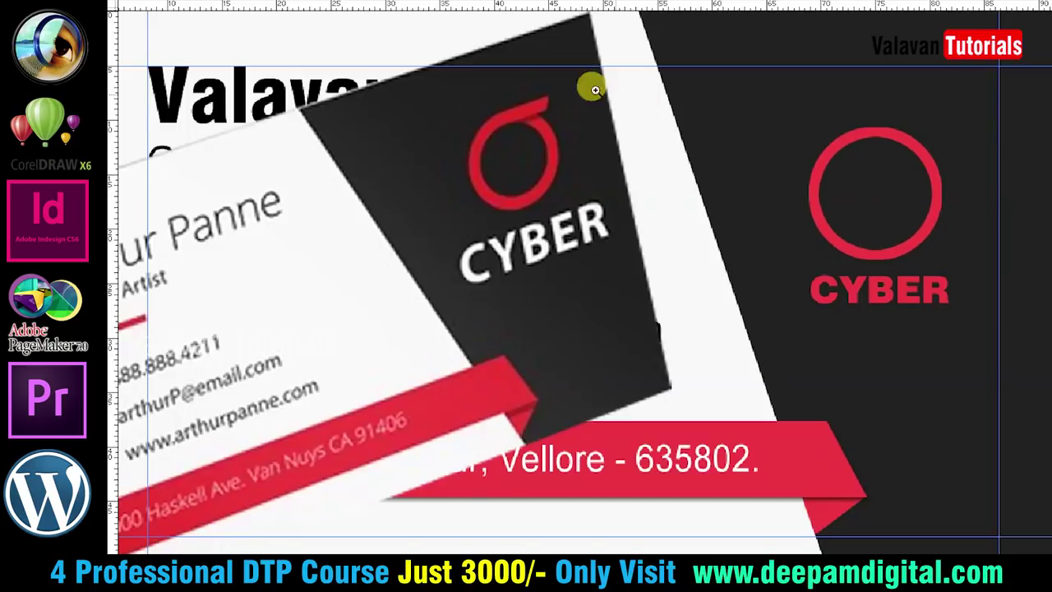
pyautogui.hotkey('ctrl', '+')
pyautogui.moveTo(728, 243); pyautogui.dragTo(677, 272)
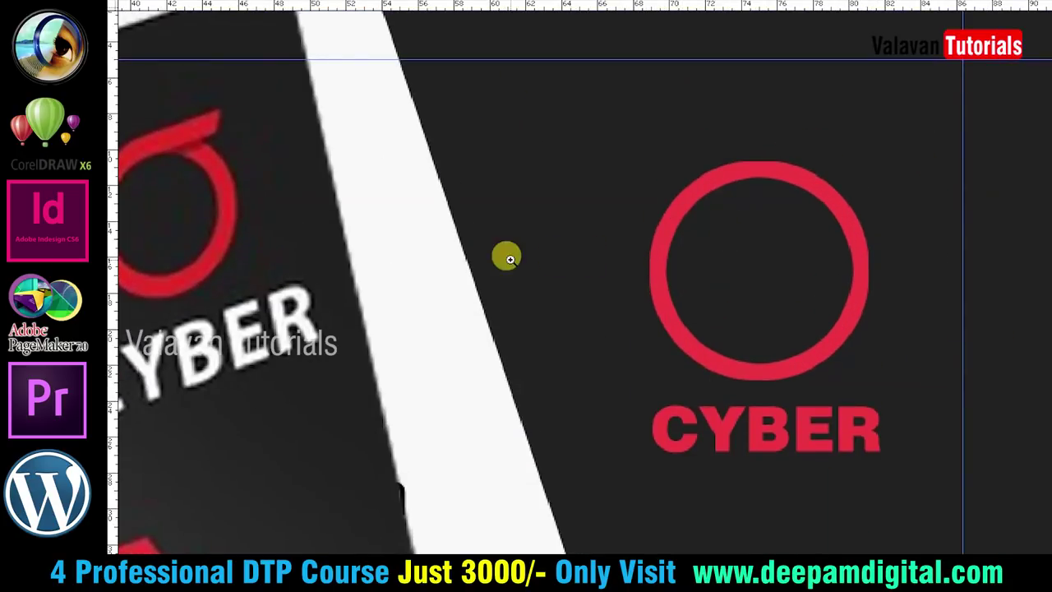
pyautogui.click(712, 172)
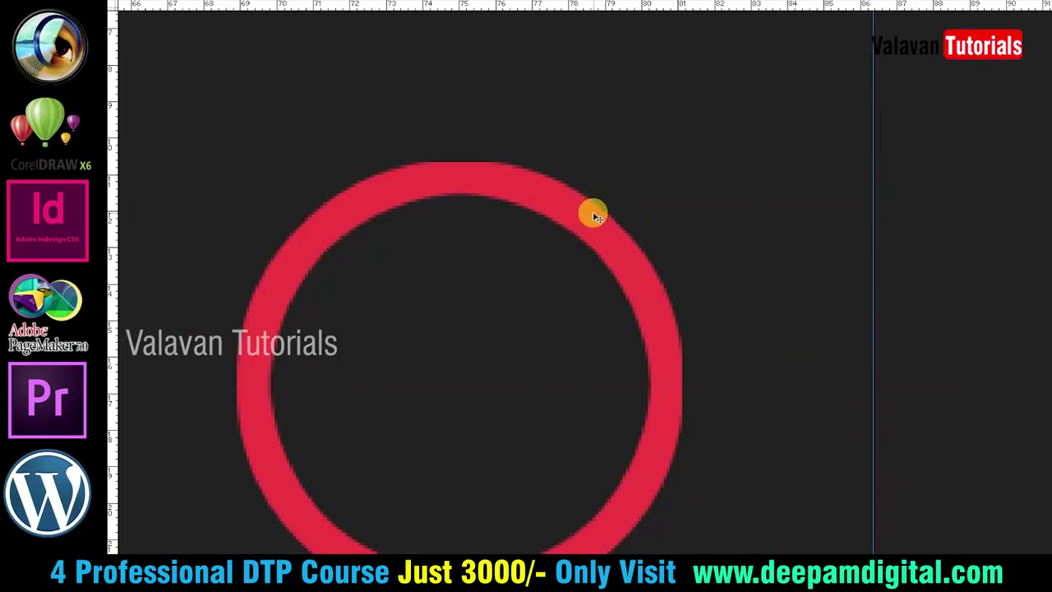
# Fill a thin red bar extending right from the top of the ring
pyautogui.moveTo(448, 165); pyautogui.dragTo(662, 227)
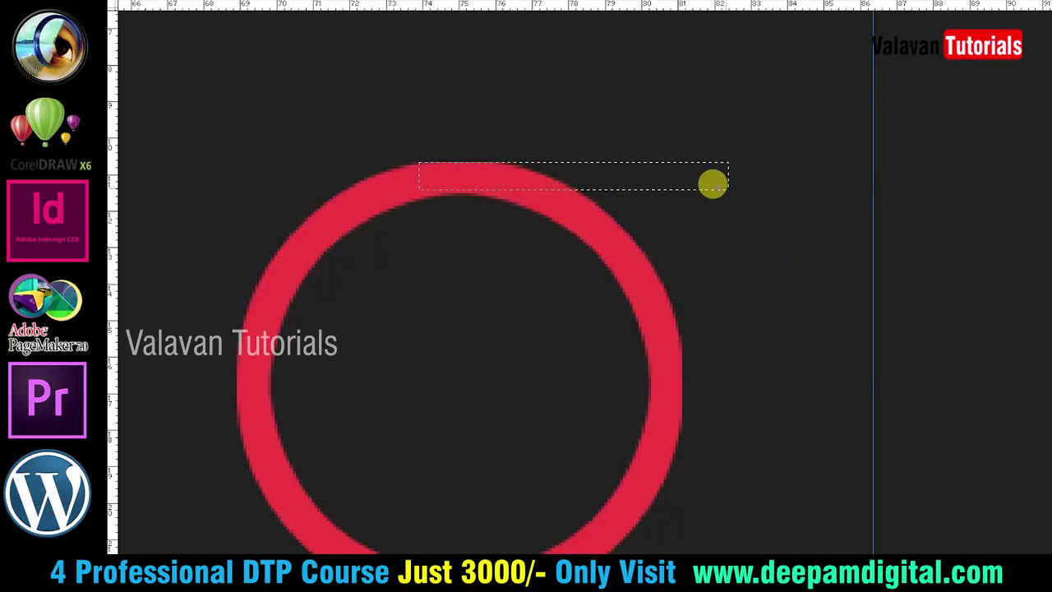
pyautogui.moveTo(663, 226); pyautogui.dragTo(686, 190)
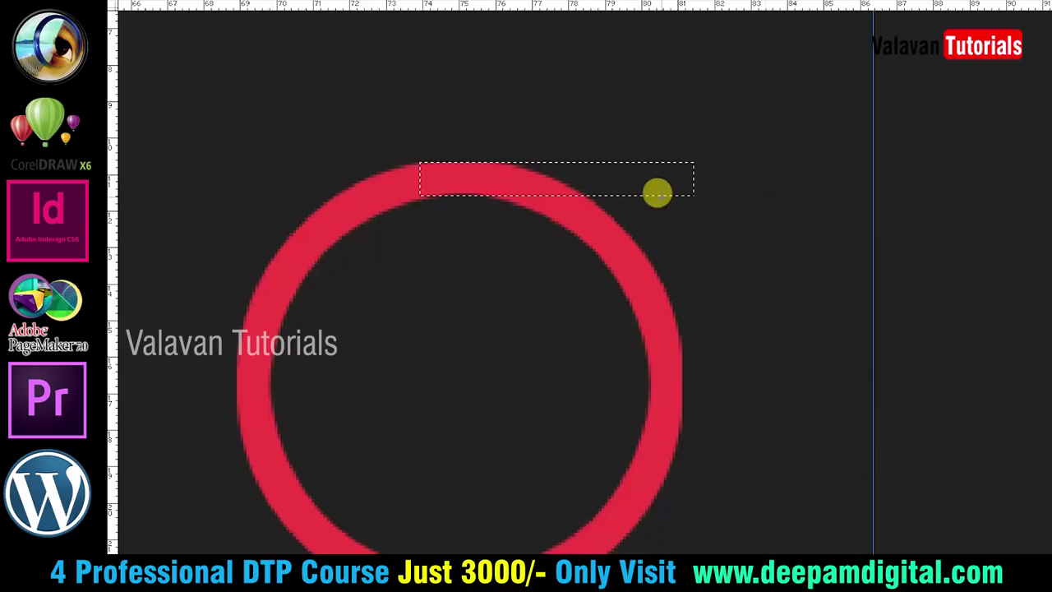
pyautogui.hotkey('alt', 'BackSpace')
pyautogui.hotkey('ctrl', 'd')
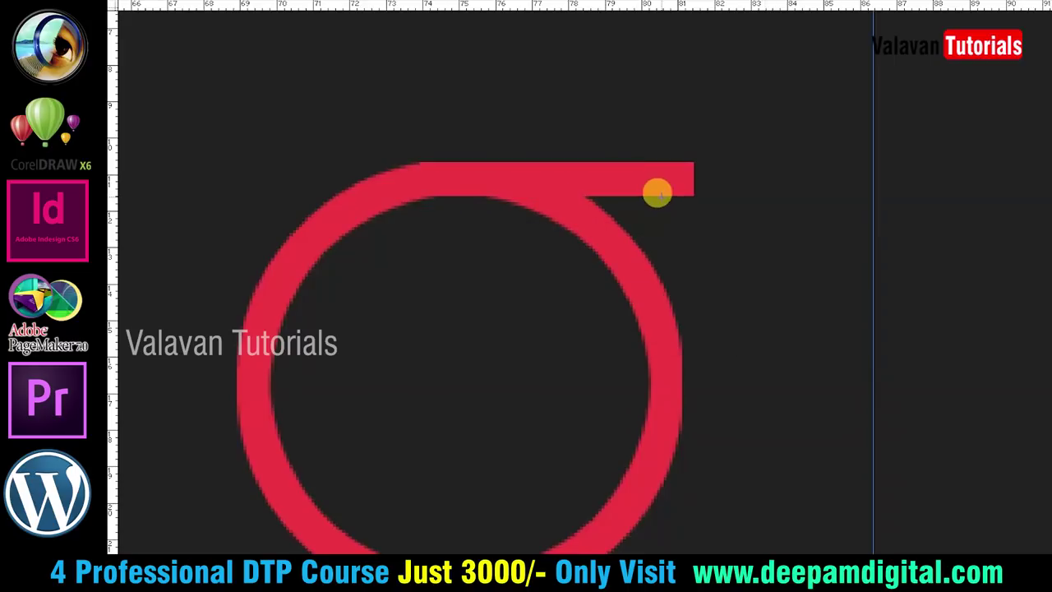
pyautogui.hotkey('ctrl', 't')
pyautogui.press('Return')
# Reframe the view on the ring top, then load and clear the red shape's selection
pyautogui.click(323, 80)
pyautogui.click(427, 238)
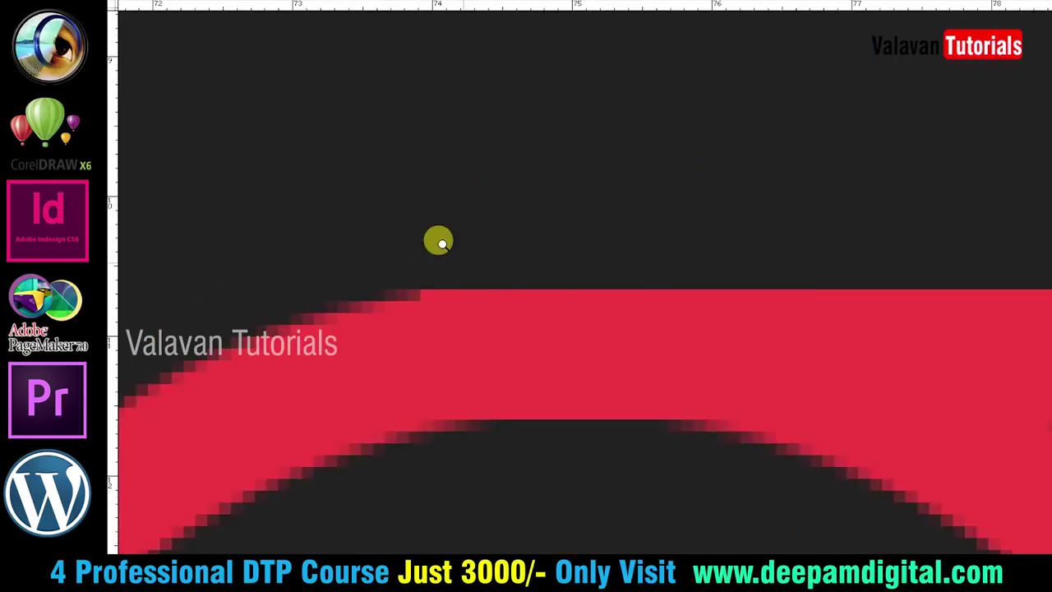
pyautogui.rightClick(438, 240)
pyautogui.click(473, 244)
pyautogui.moveTo(744, 123); pyautogui.dragTo(851, 208)
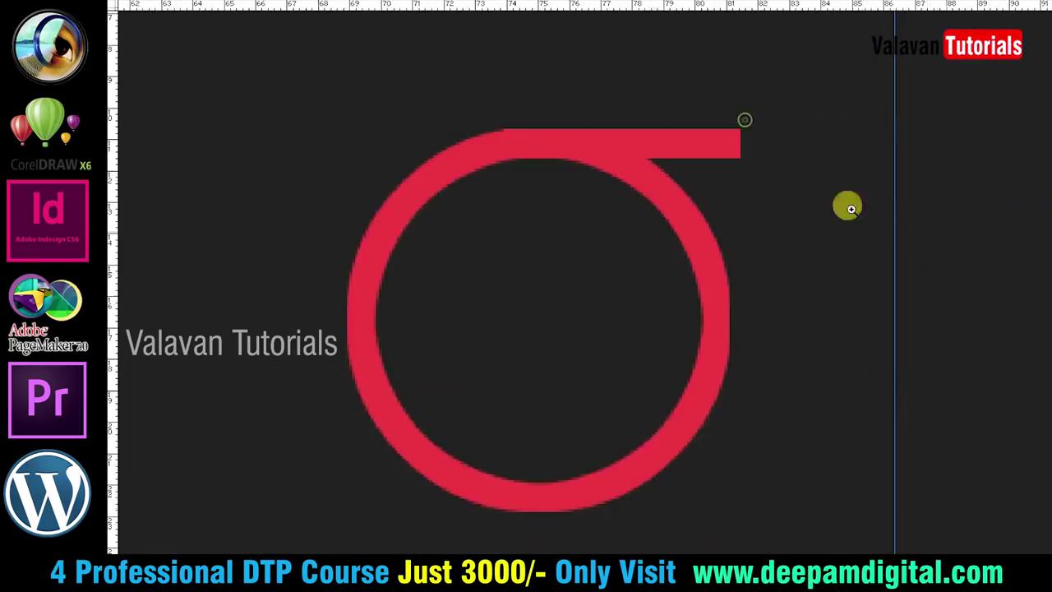
pyautogui.moveTo(411, 87); pyautogui.dragTo(723, 272)
pyautogui.hotkey('alt', 's')
pyautogui.press('o')
pyautogui.press('Return')
pyautogui.hotkey('ctrl', 'd')
# Make Layer 10 the working layer and open its Drop Shadow layer style
pyautogui.rightClick(806, 176)
pyautogui.click(828, 185)
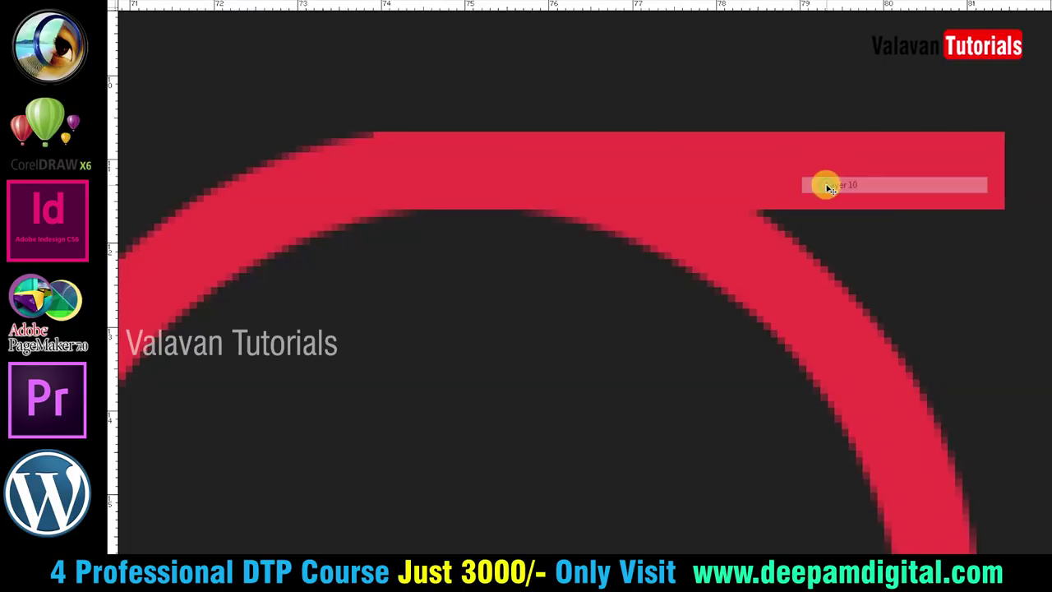
pyautogui.hotkey('alt', 'l')
pyautogui.press('y')
pyautogui.press('d')
pyautogui.hotkey('ctrl', '-')
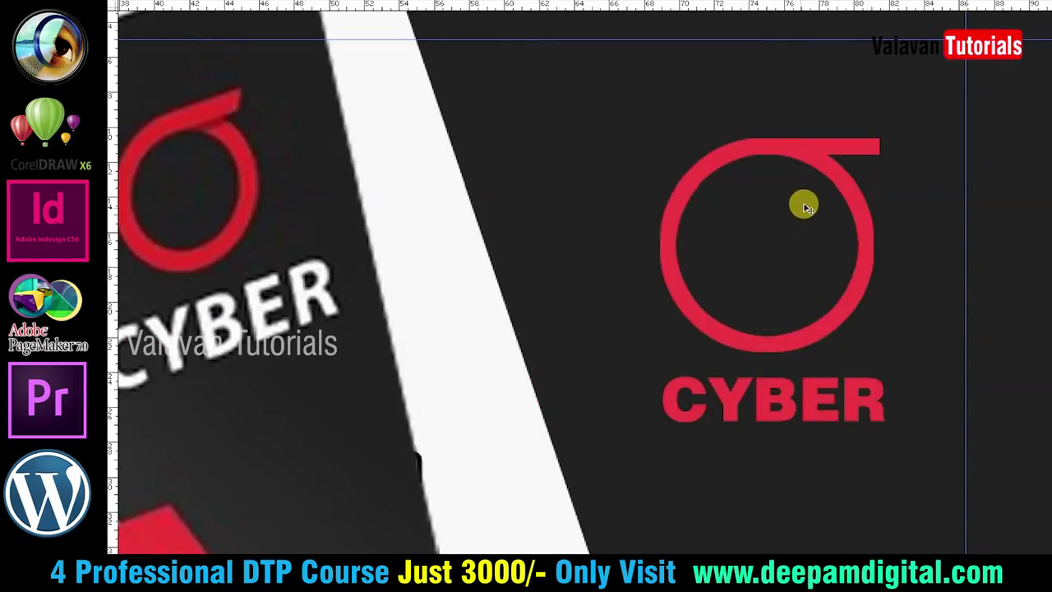
pyautogui.hotkey('ctrl', '+')
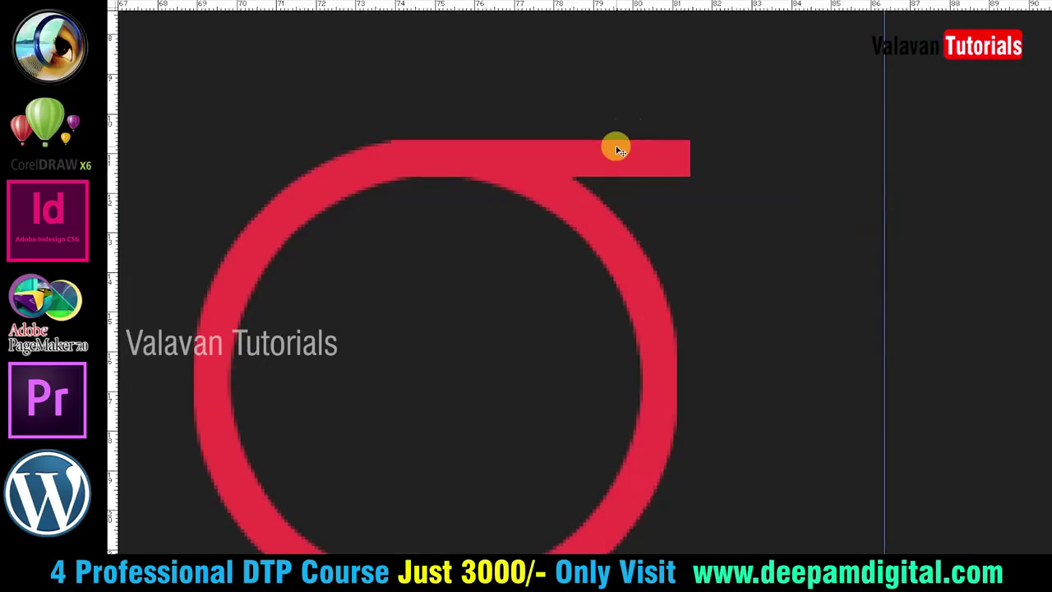
# Fill the copied bar with the sampled dark background colour to make a shadow
pyautogui.press('Tab')
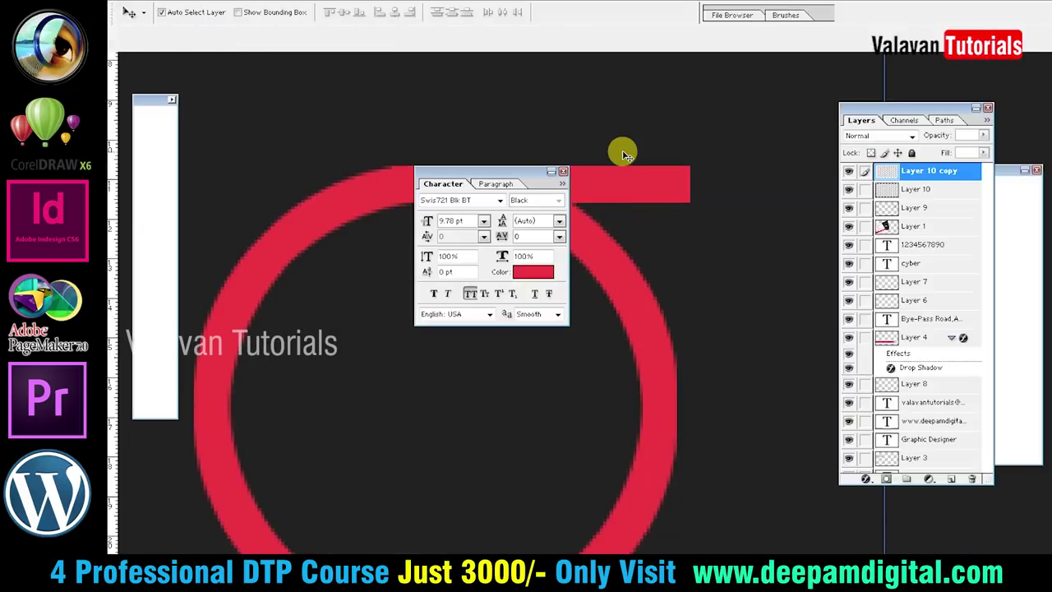
pyautogui.press('i')
pyautogui.click(719, 142)
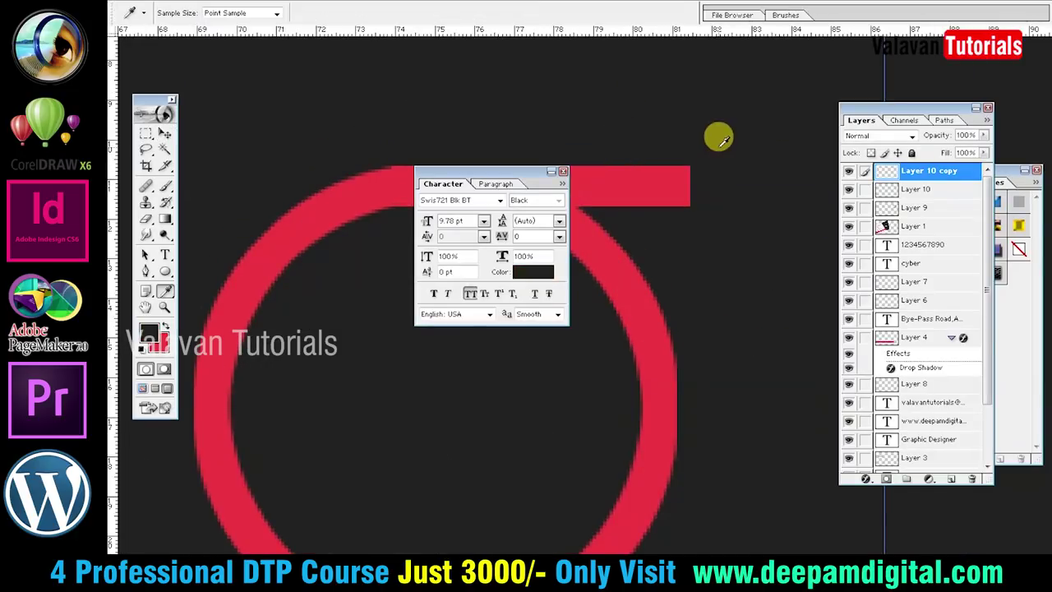
pyautogui.hotkey('alt', 'BackSpace')
pyautogui.press('Tab')
pyautogui.hotkey('ctrl', 'z')
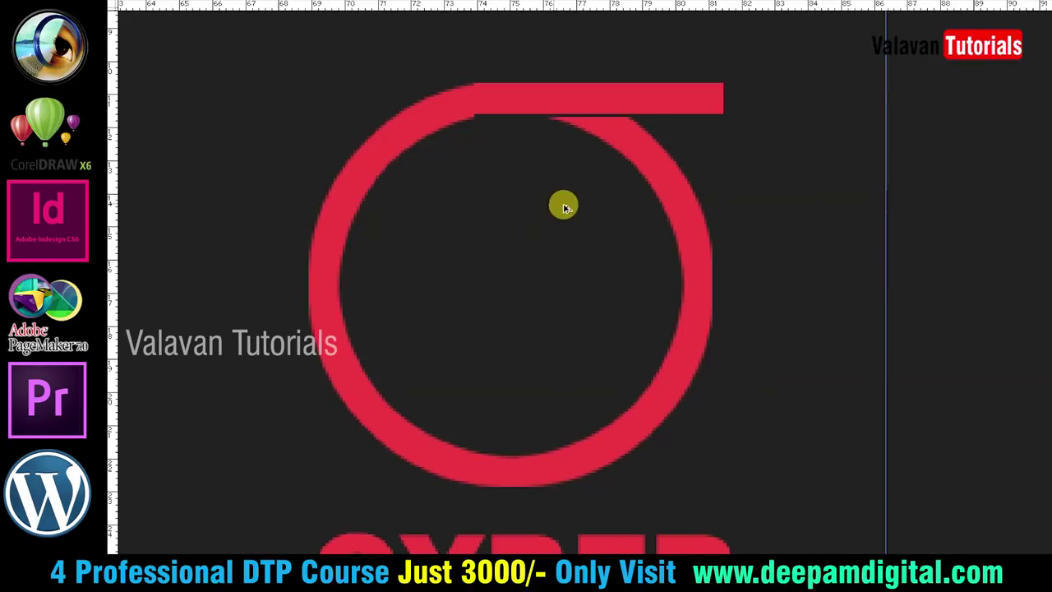
# Soften the dark bar with a 4.4-pixel Gaussian blur
pyautogui.click(271, 1)
pyautogui.moveTo(290, 104)
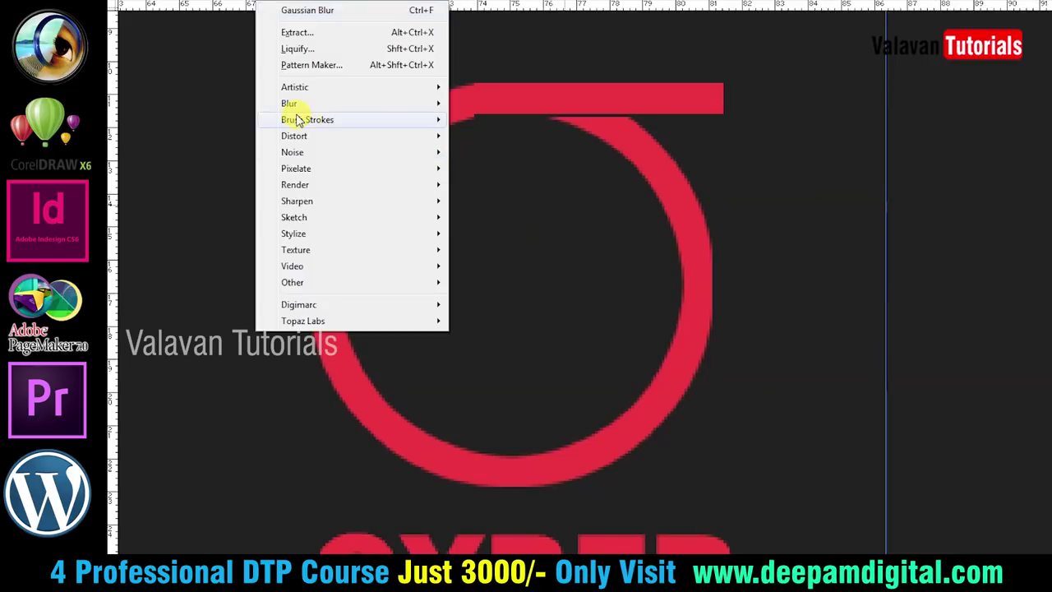
pyautogui.click(499, 136)
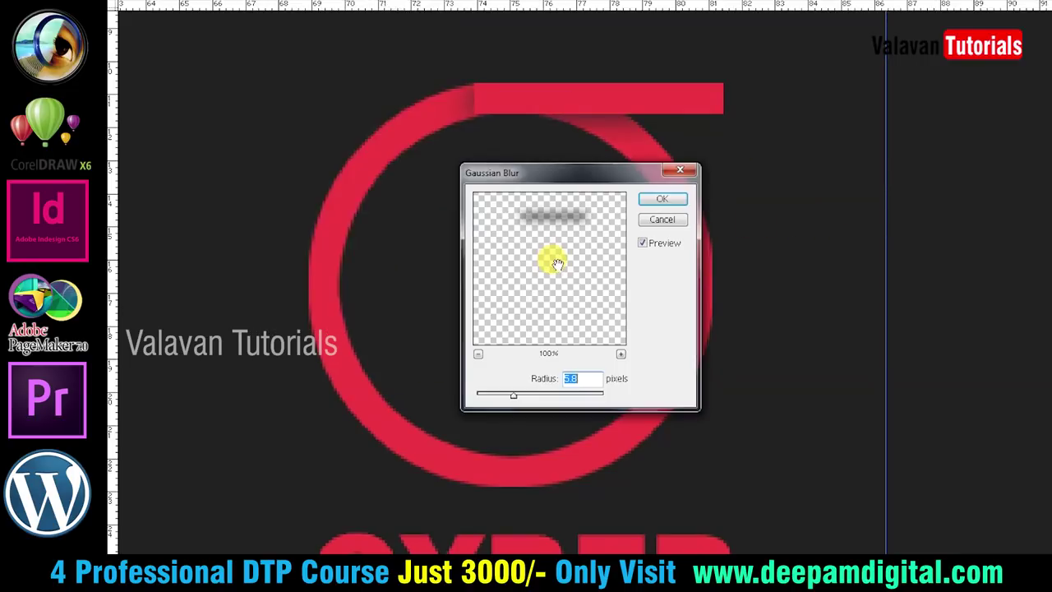
pyautogui.moveTo(507, 398); pyautogui.dragTo(503, 397)
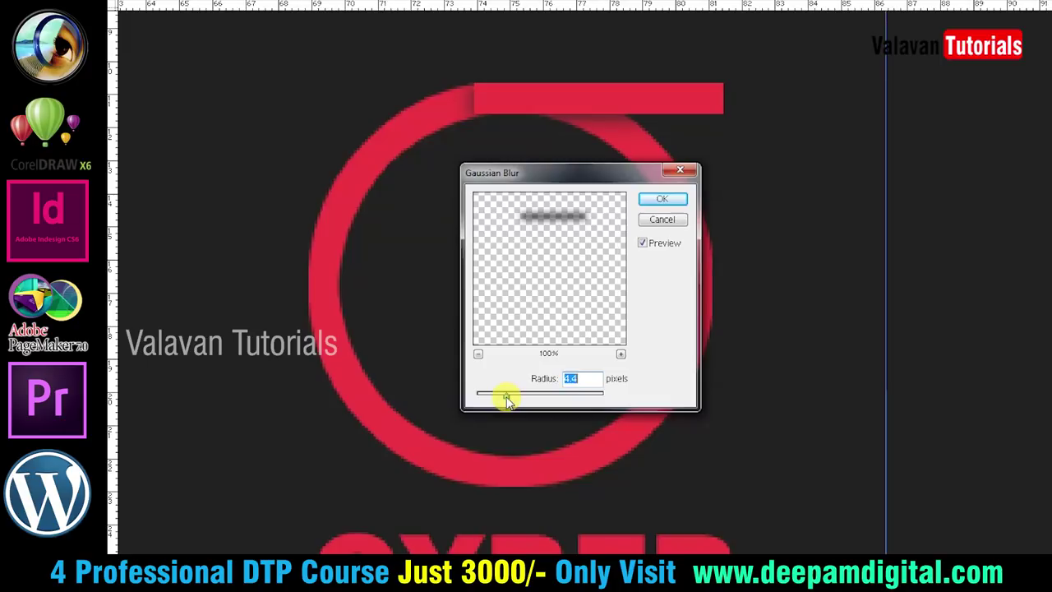
pyautogui.press('Return')
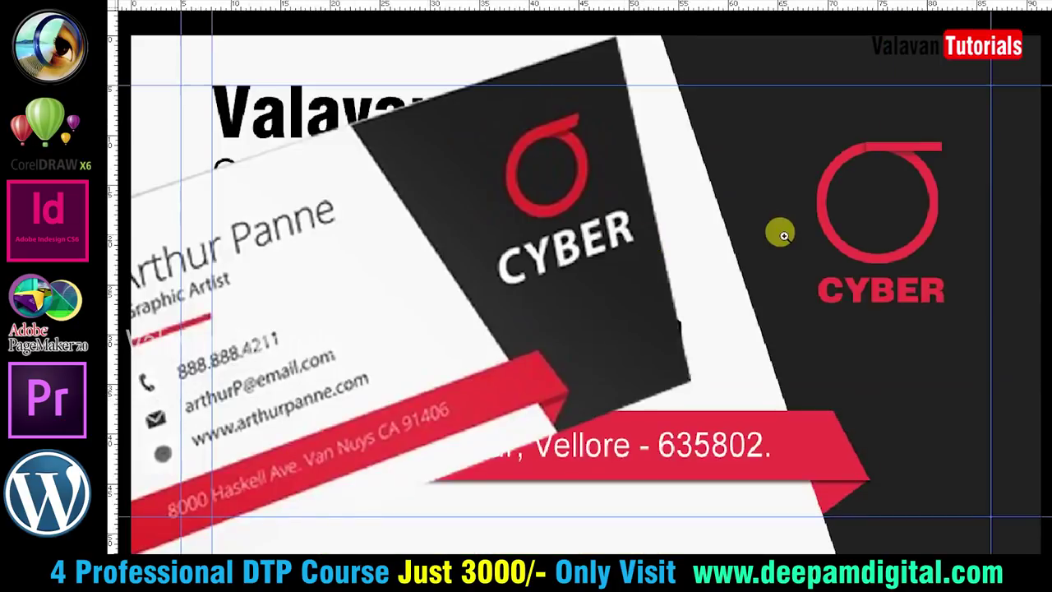
# Select Layer 20 copy, the blurred shadow, from under the bar
pyautogui.moveTo(653, 297); pyautogui.dragTo(364, 108)
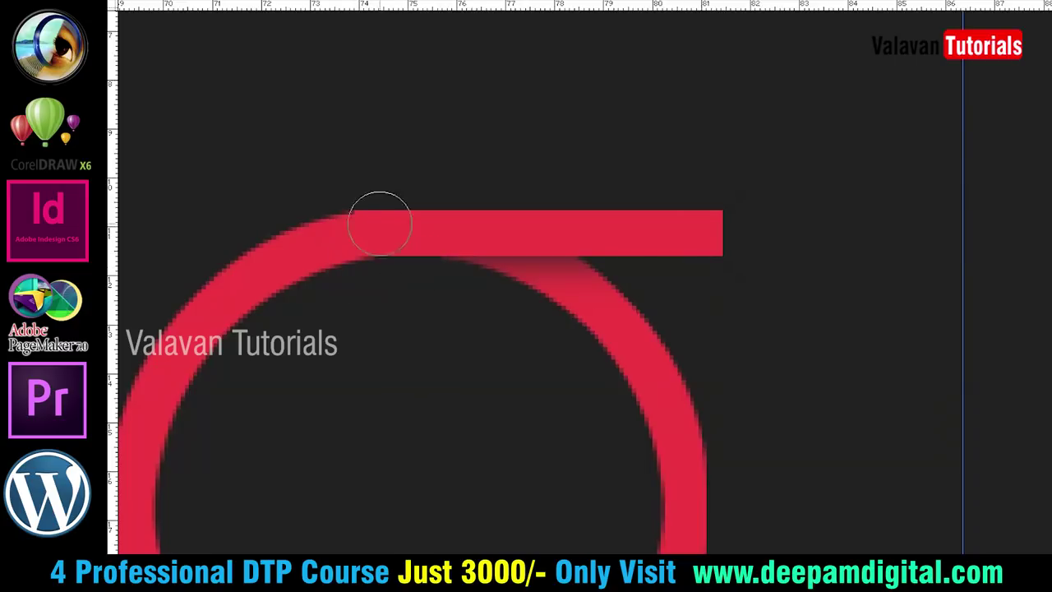
pyautogui.rightClick(364, 234)
pyautogui.click(399, 244)
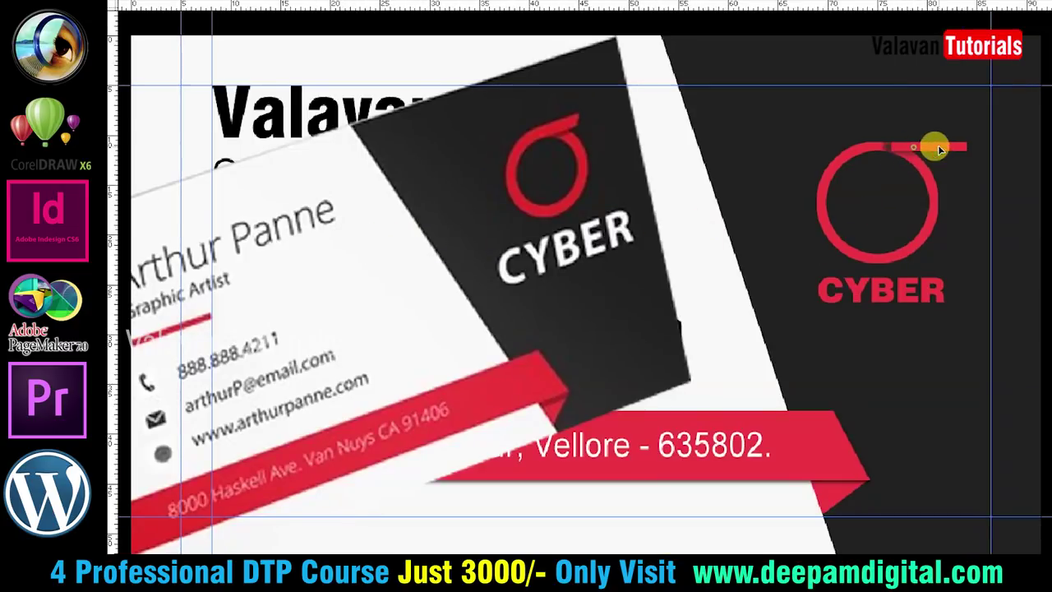
pyautogui.moveTo(819, 119); pyautogui.dragTo(985, 190)
pyautogui.rightClick(585, 207)
pyautogui.click(618, 234)
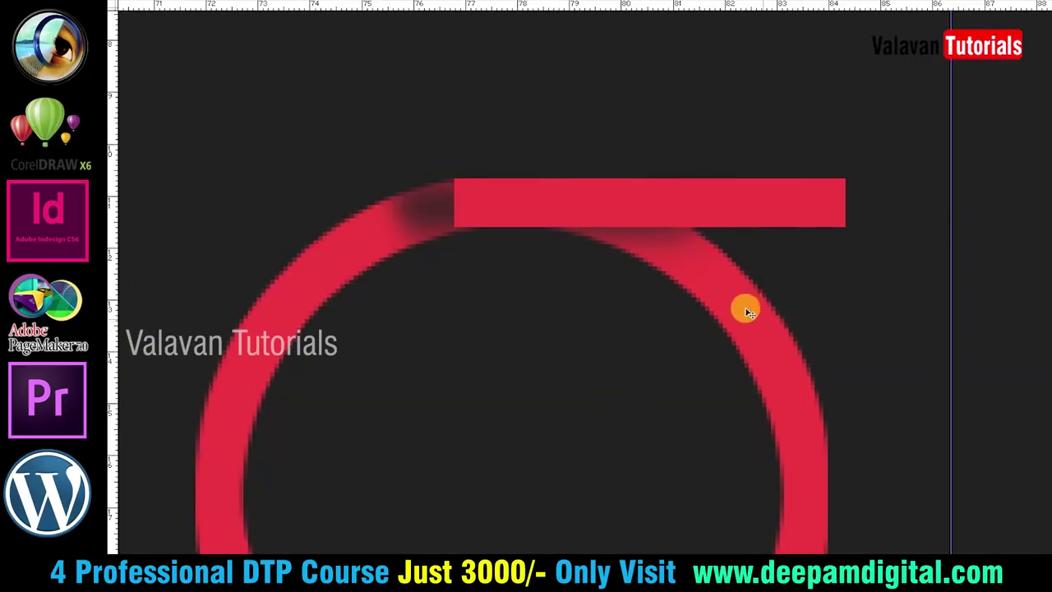
# Position the blurred shadow beneath the red bar where it joins the ring
pyautogui.rightClick(588, 277)
pyautogui.click(624, 285)
pyautogui.moveTo(834, 159); pyautogui.dragTo(676, 235)
pyautogui.hotkey('ctrl', 'z')
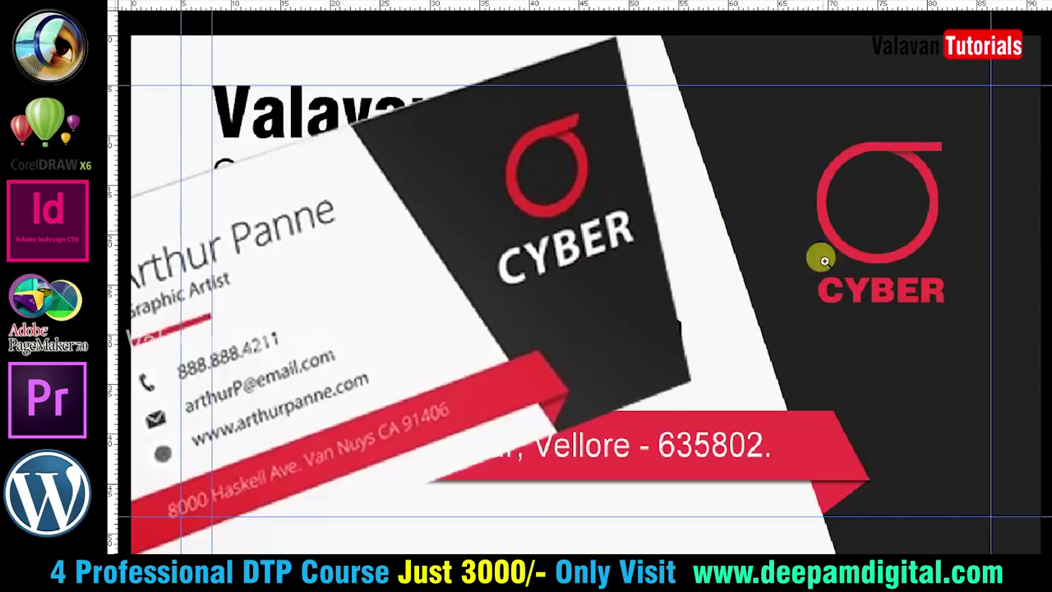
pyautogui.hotkey('ctrl', '+')
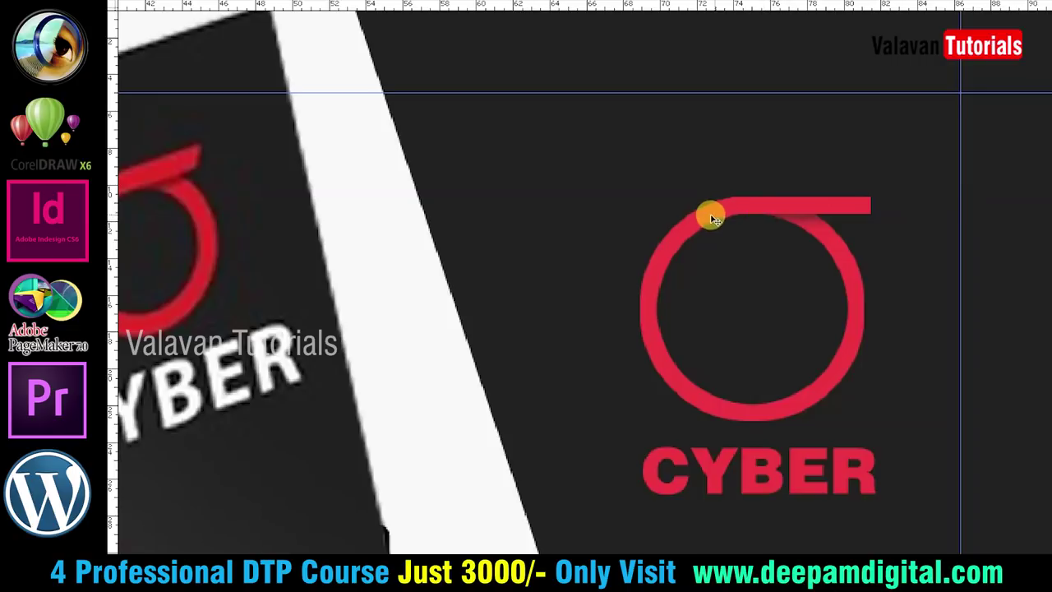
pyautogui.moveTo(704, 216); pyautogui.dragTo(695, 228)
# Turn the CYBER label white, zoom out, and hide the guides to review the card
pyautogui.press('Delete')
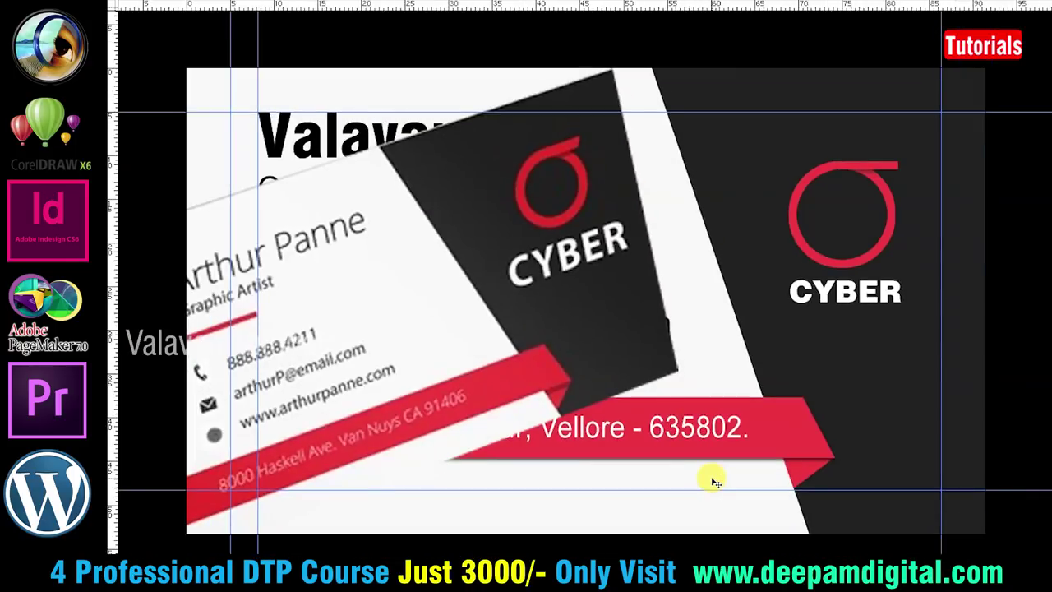
pyautogui.hotkey('ctrl', '-')
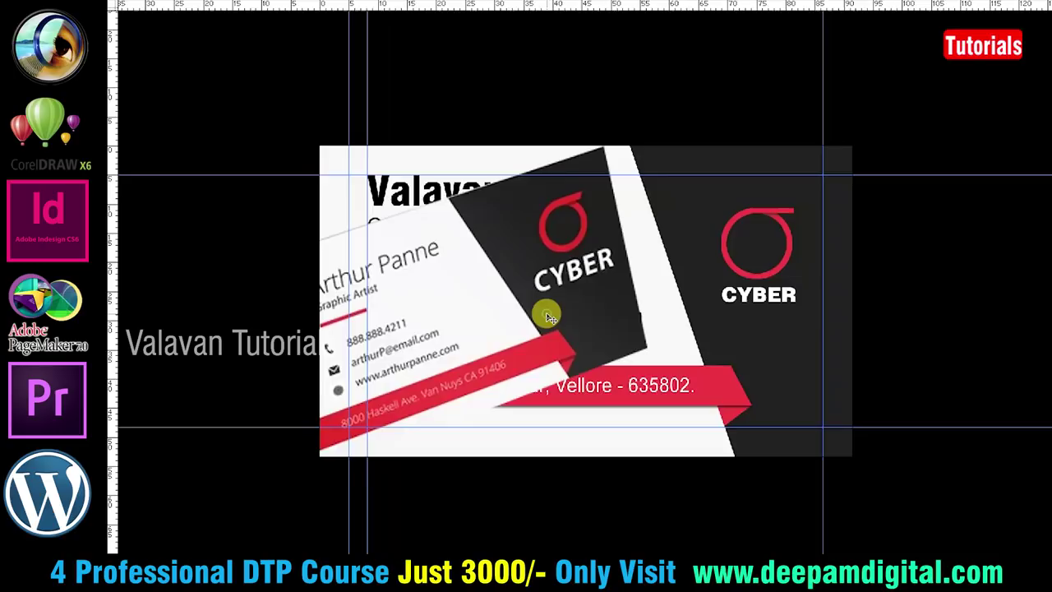
pyautogui.press('w')
pyautogui.scroll(2, 557, 322)
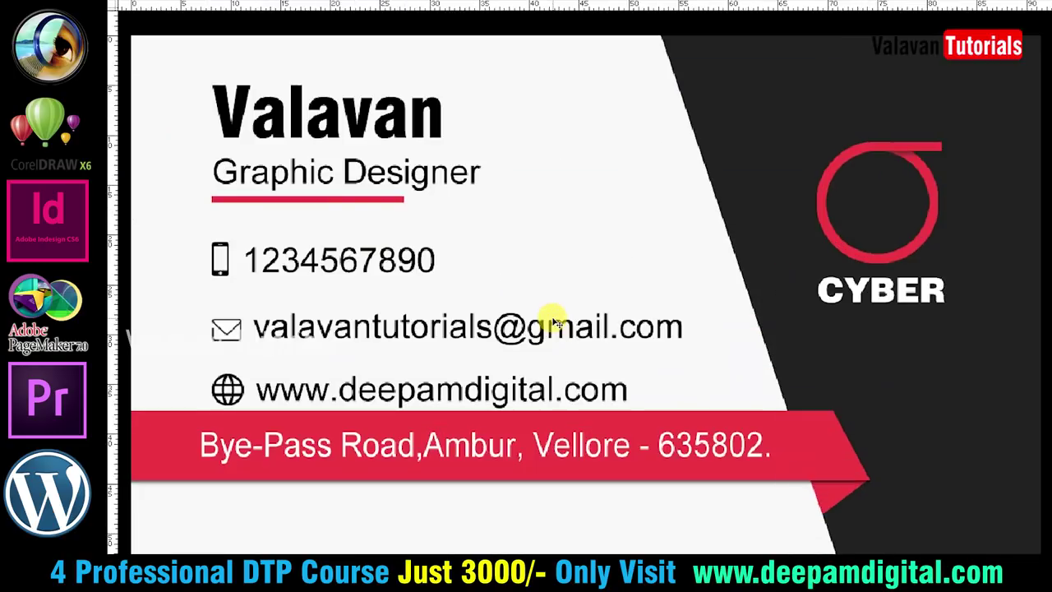